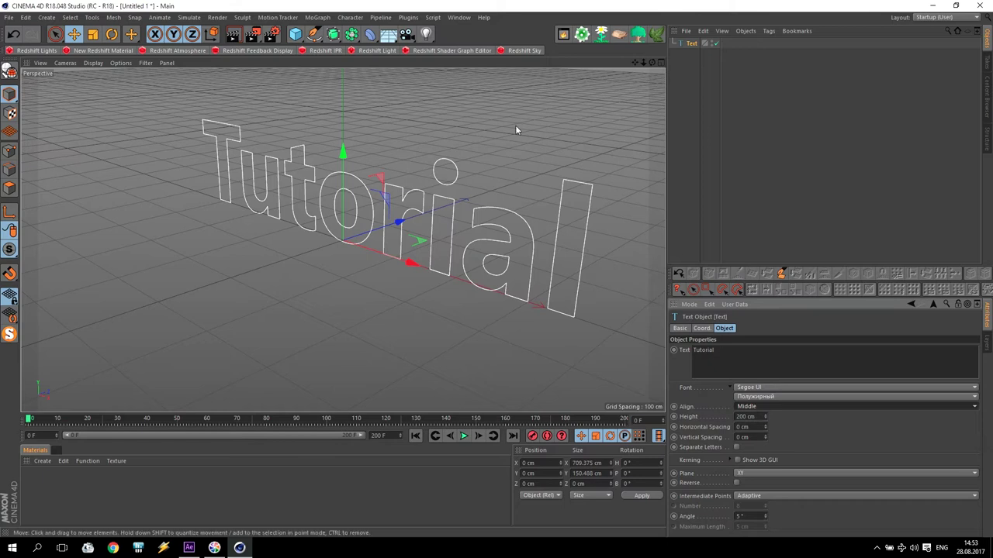
Add a Sweep generator and parent the Tutorial text under it.
click(350, 35)
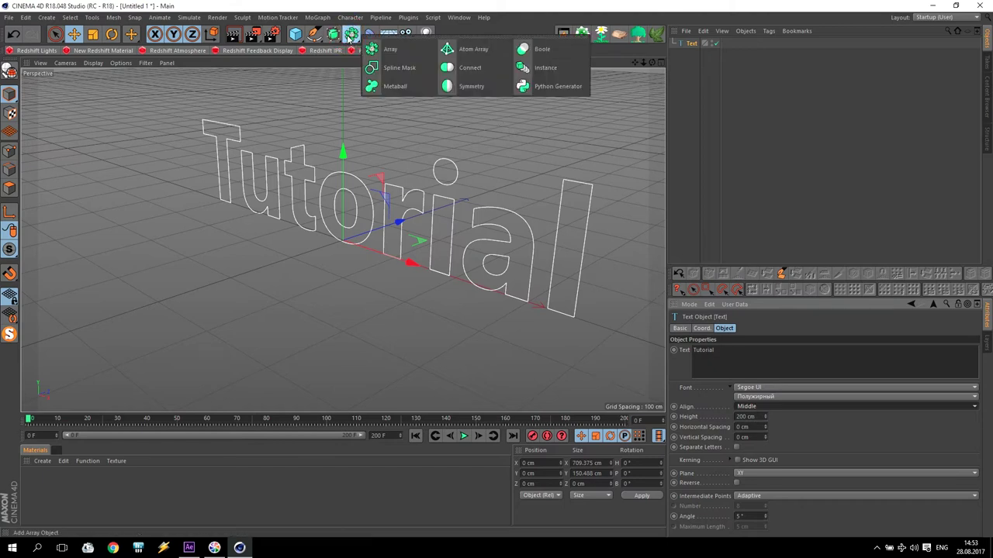
click(333, 34)
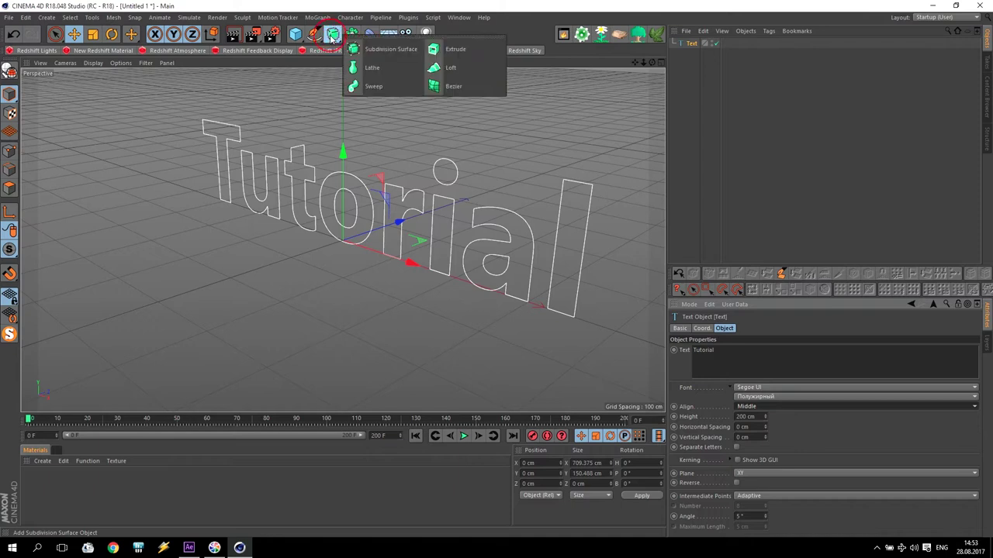
click(384, 90)
mouse_move(701, 56)
mouse_down()
mouse_move(690, 52)
mouse_move(698, 47)
mouse_up()
click(694, 54)
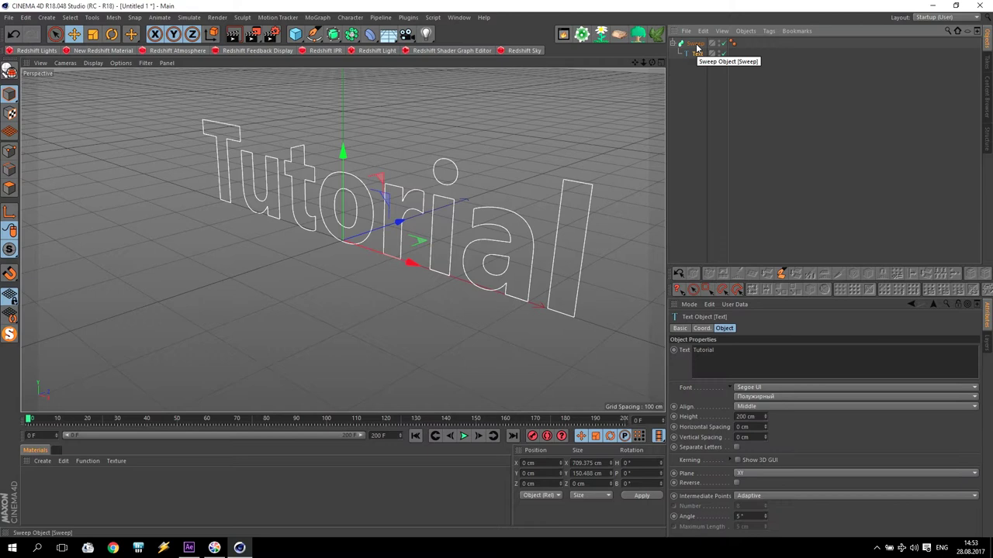
Add a Rectangle spline and lay it flat on the XZ plane.
click(314, 34)
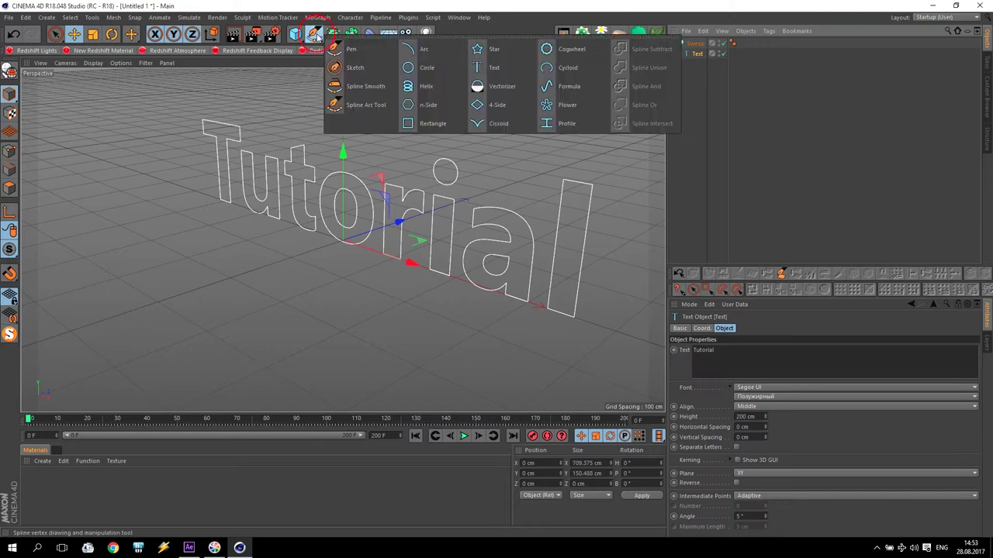
click(434, 124)
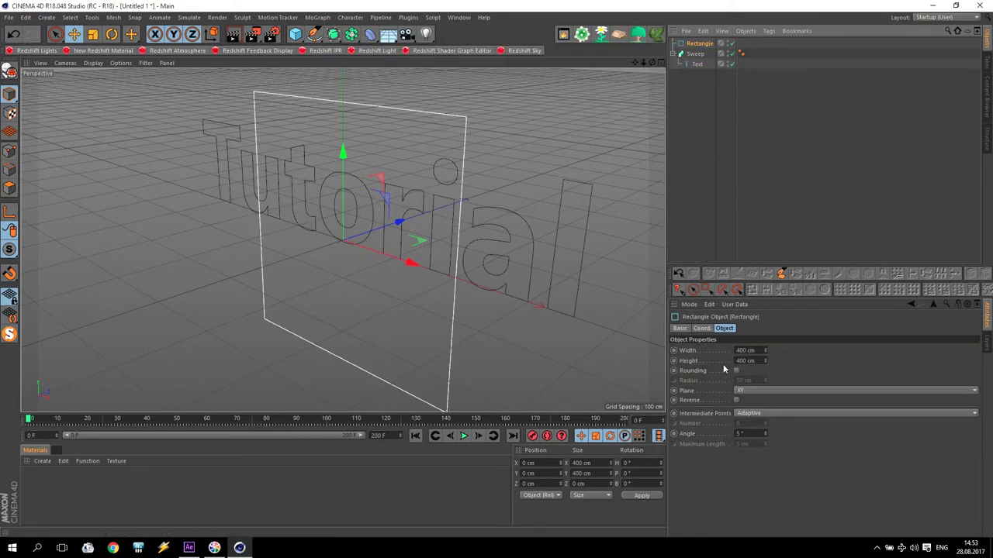
click(751, 390)
click(749, 410)
click(747, 392)
click(749, 400)
click(753, 392)
click(752, 421)
drag(756, 351, 682, 347)
text(5)
key(Tab)
text(5)
key(Return)
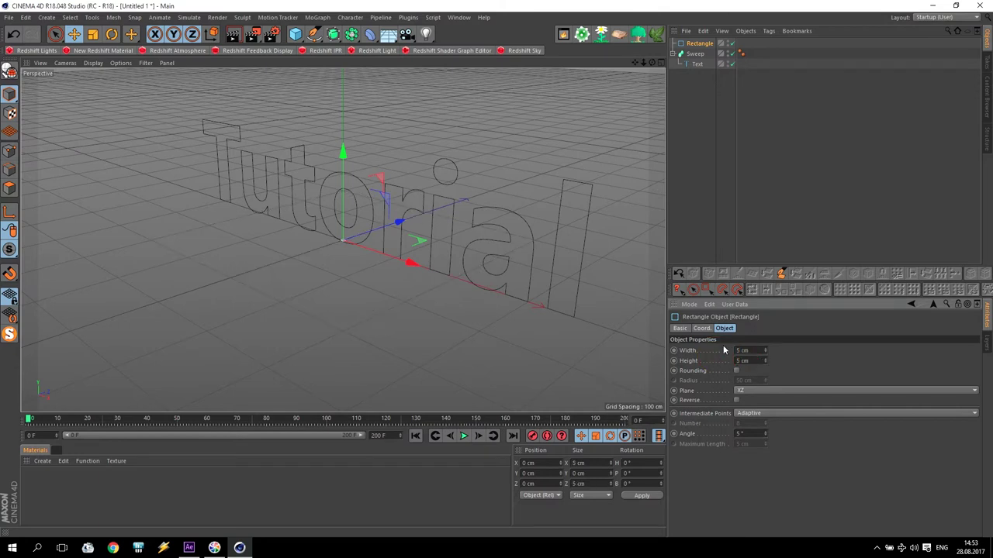
drag(698, 43, 702, 61)
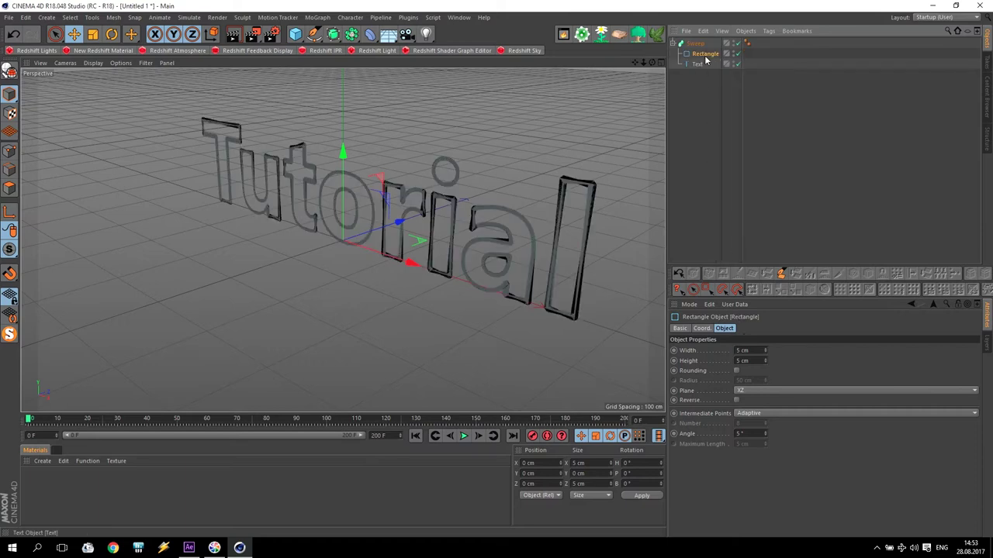
Switch the Rectangle profile's plane to XY and orbit and zoom to inspect the thin outlined letters.
click(762, 391)
click(762, 399)
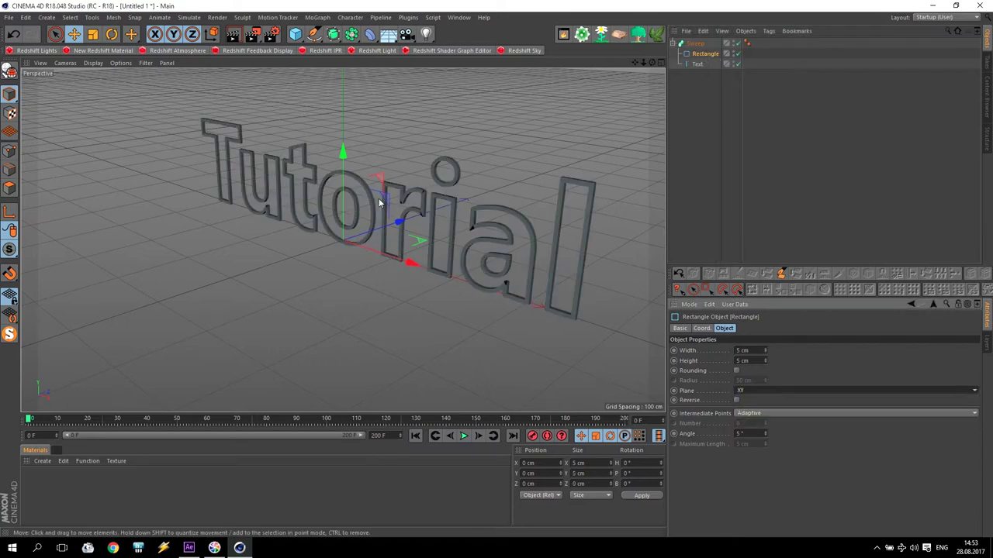
scroll(439, 186, up, 6)
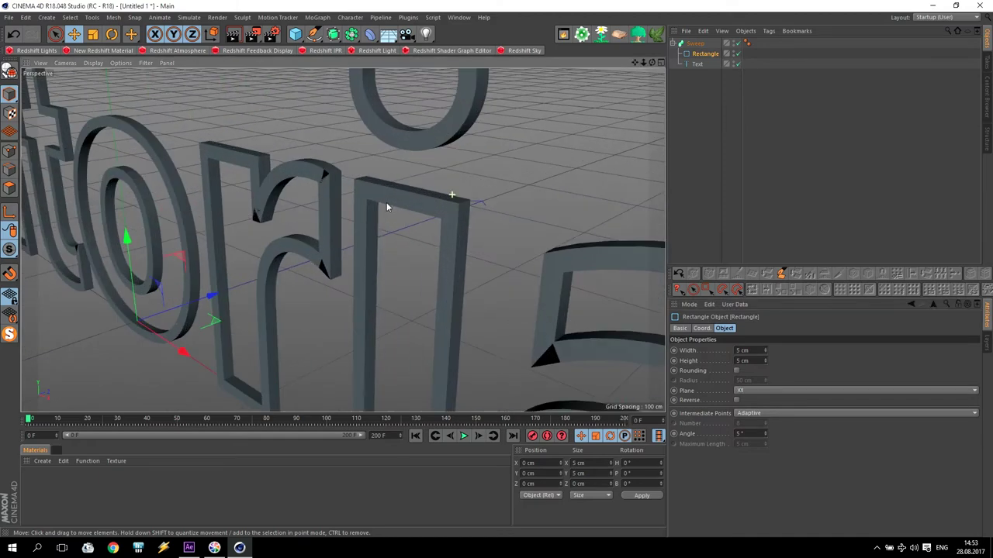
alt+drag(387, 207, 138, 203)
scroll(231, 237, up, 4)
scroll(230, 237, up, 4)
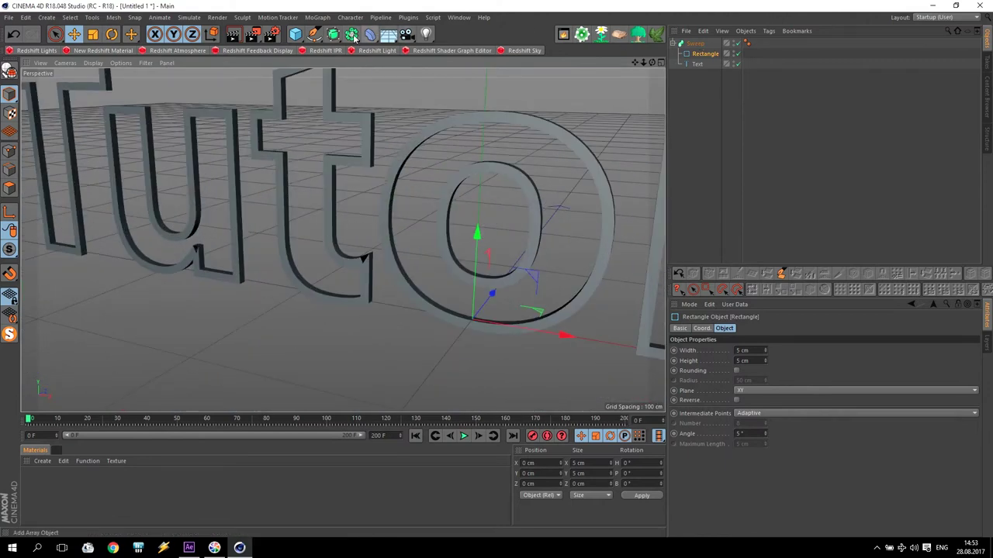
click(314, 34)
scroll(380, 189, down, 3)
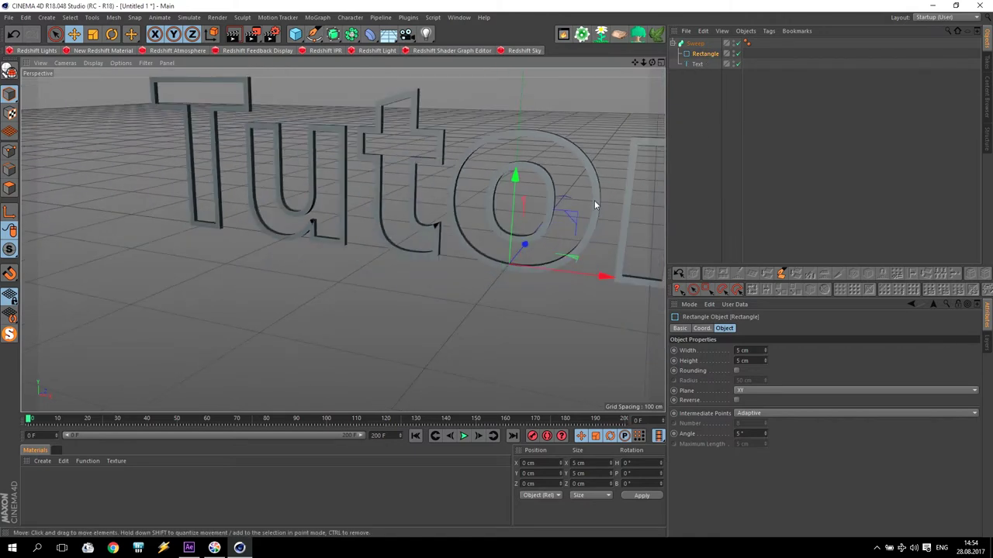
scroll(501, 153, down, 4)
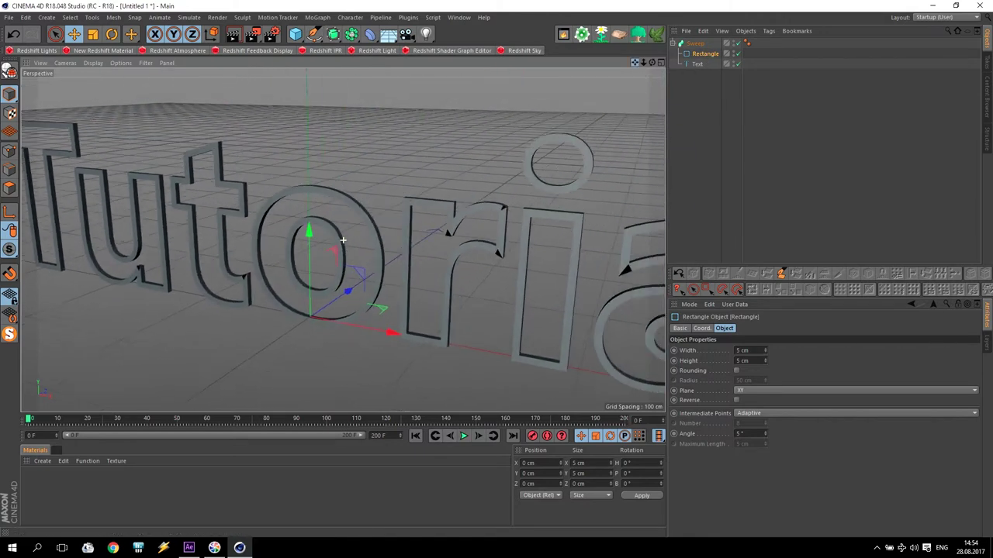
Add a MoGraph Cloner and make the Sweep its child.
click(320, 18)
click(344, 131)
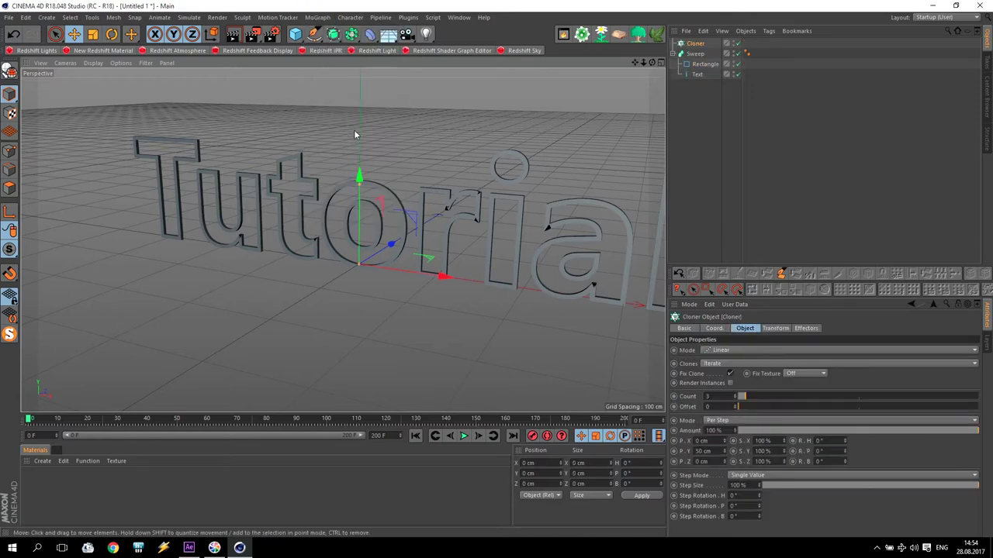
mouse_move(703, 53)
mouse_down()
mouse_move(712, 51)
mouse_move(702, 47)
mouse_up()
scroll(641, 85, down, 4)
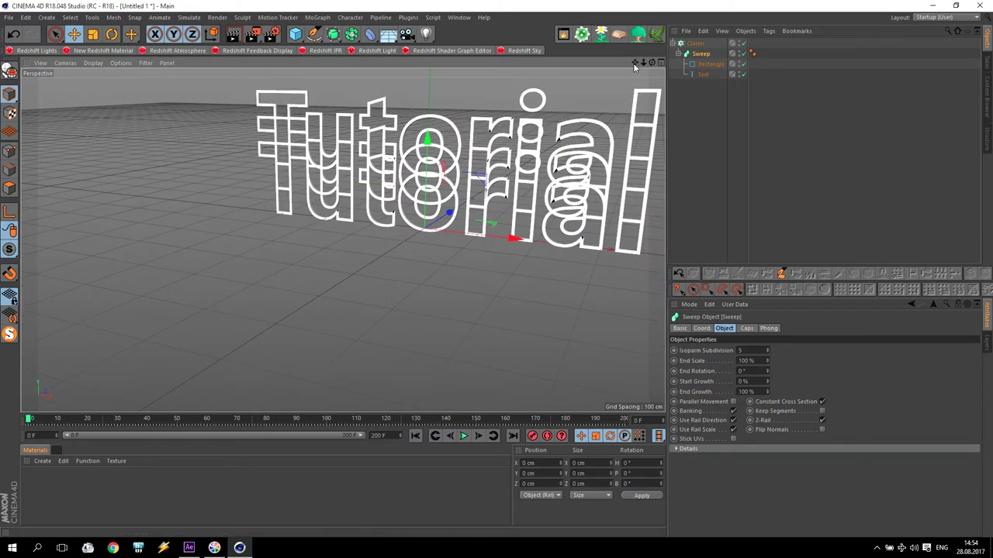
scroll(641, 85, up, 3)
click(696, 44)
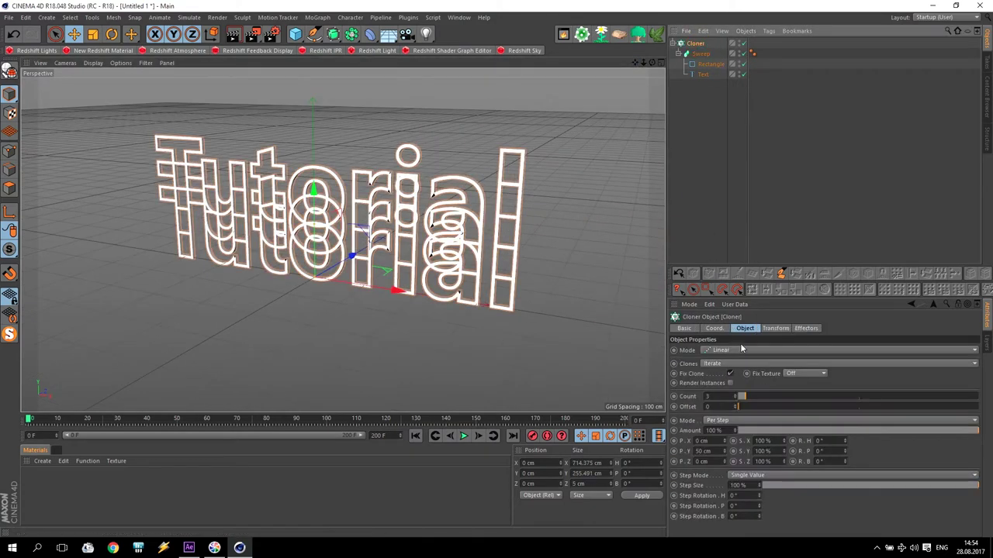
Set the Cloner's P.Y to 0 cm, P.Z to -10 cm and Count to 20.
click(703, 450)
text(0)
key(Return)
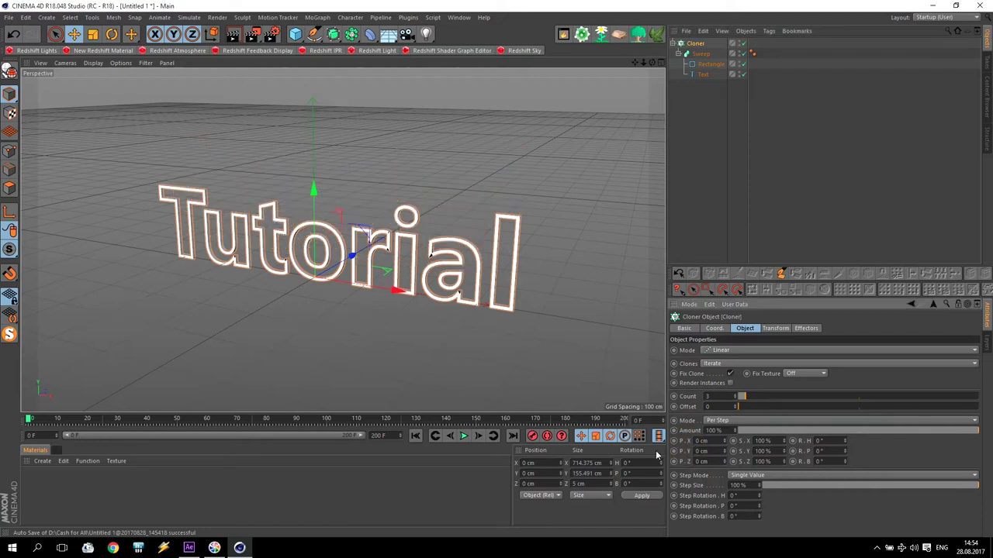
mouse_move(725, 464)
mouse_down()
mouse_move(744, 460)
mouse_move(719, 464)
mouse_up()
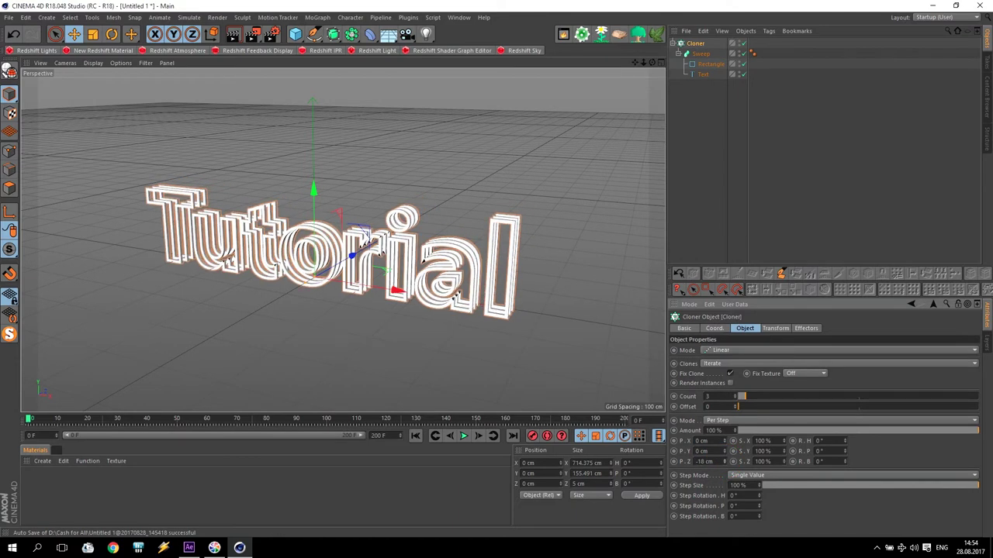
double_click(716, 462)
text(10)
key(Return)
text(-)
key(Return)
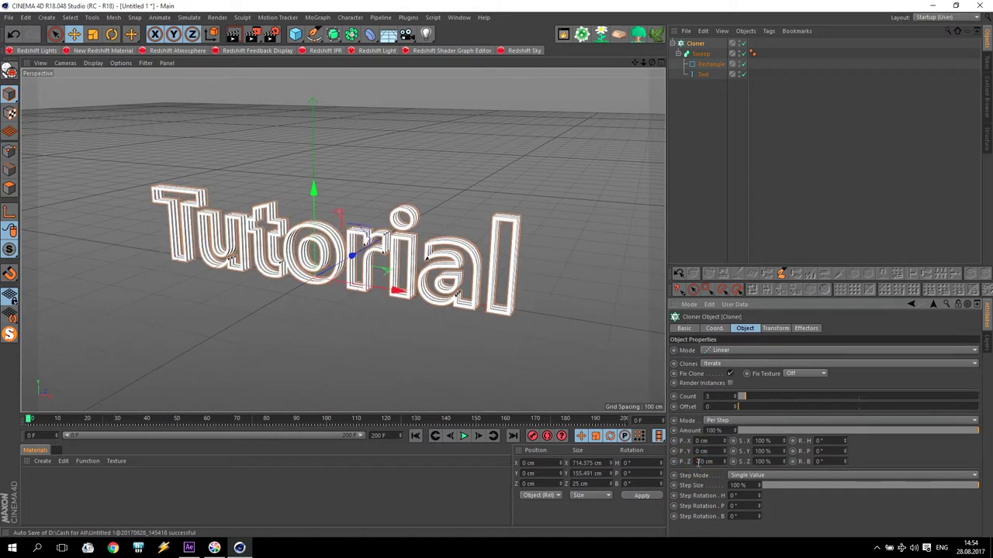
double_click(707, 396)
text(20)
key(Return)
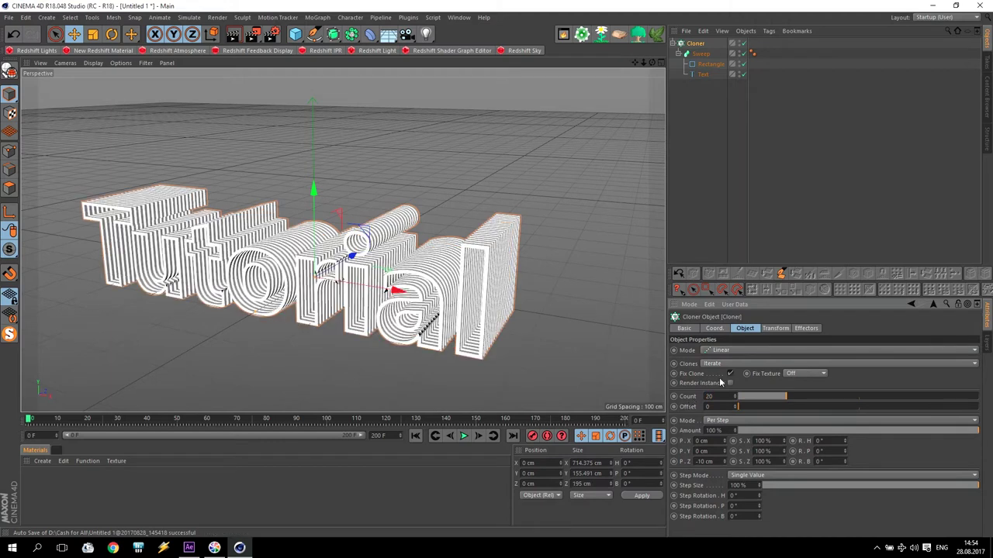
Orbit and zoom to view the 20 stacked clones from low and three-quarter angles.
mouse_move(266, 316)
alt+mouse_down()
mouse_move(335, 275)
mouse_move(289, 334)
mouse_move(155, 311)
mouse_move(262, 288)
alt+mouse_up()
scroll(262, 287, up, 3)
scroll(543, 217, down, 3)
scroll(535, 256, up, 2)
alt+drag(502, 284, 478, 298)
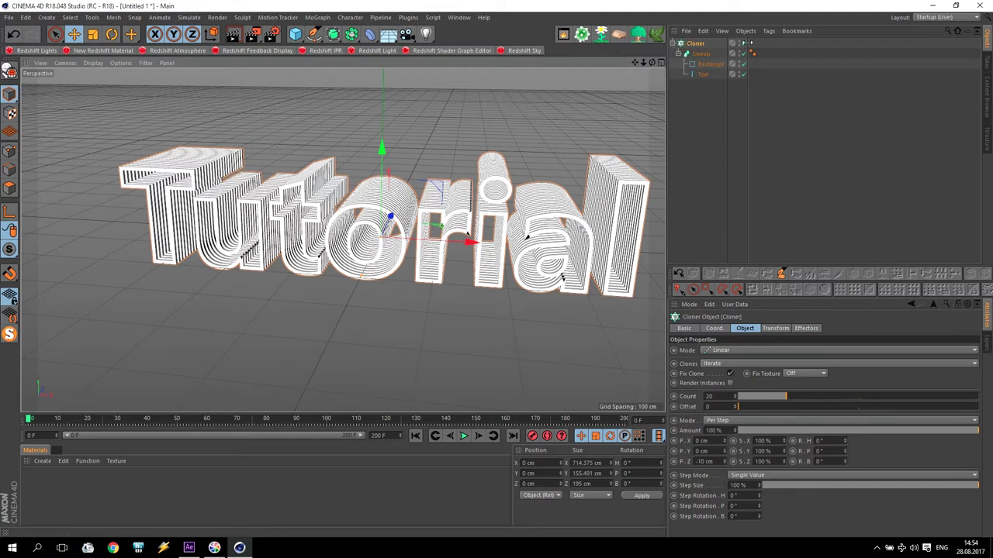
With the Cloner disabled, keyframe the Sweep's End Growth at 0% on frame 0.
click(743, 44)
click(699, 55)
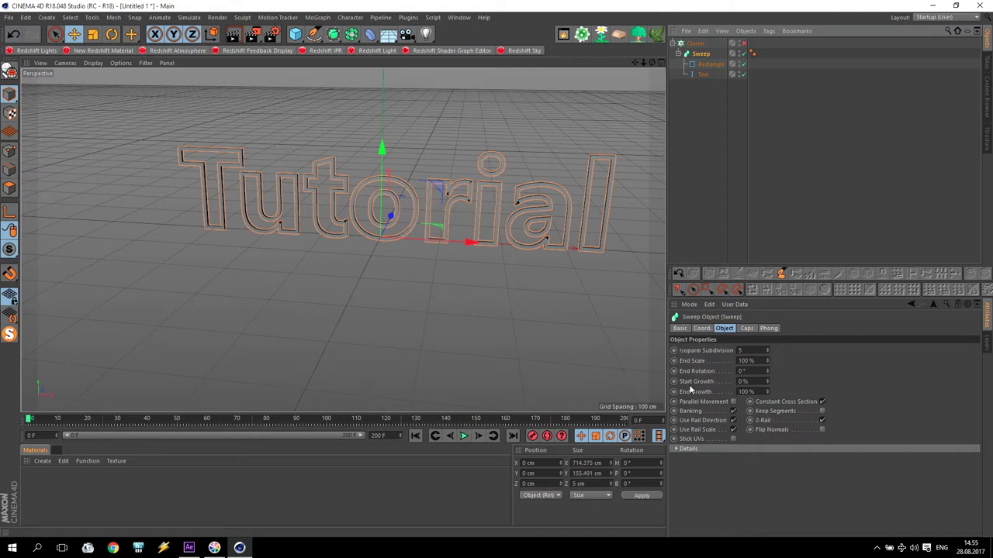
mouse_move(769, 384)
mouse_down()
mouse_move(771, 362)
mouse_move(771, 380)
mouse_up()
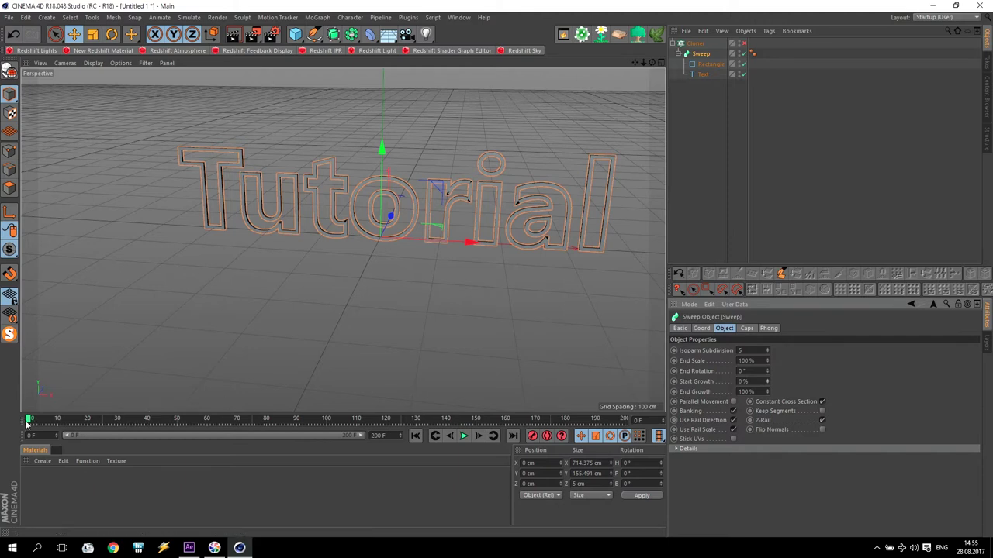
drag(767, 394, 767, 457)
ctrl+click(677, 393)
Keyframe End Growth at 100% on frame 100 and scrub to preview the growth.
drag(308, 420, 328, 425)
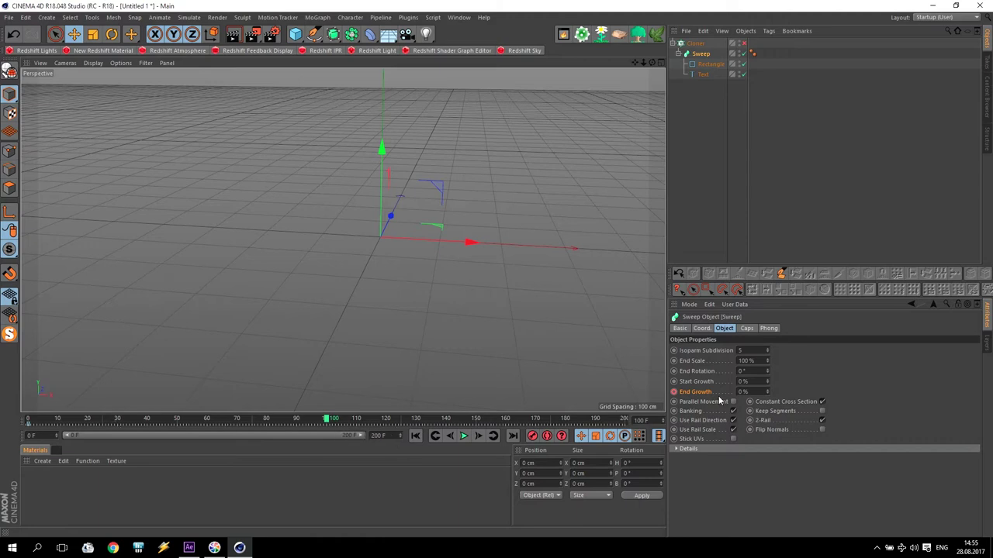
click(750, 393)
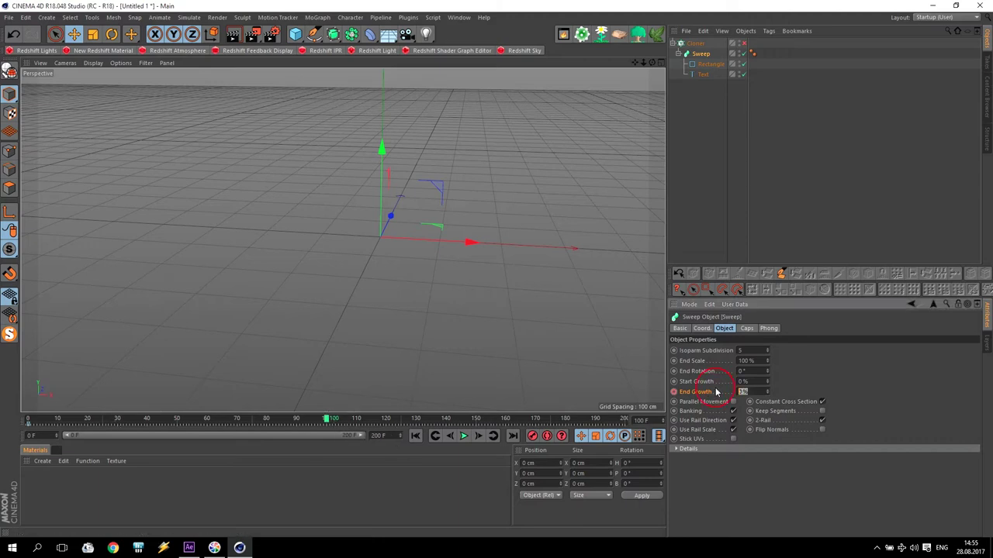
text(100)
key(Return)
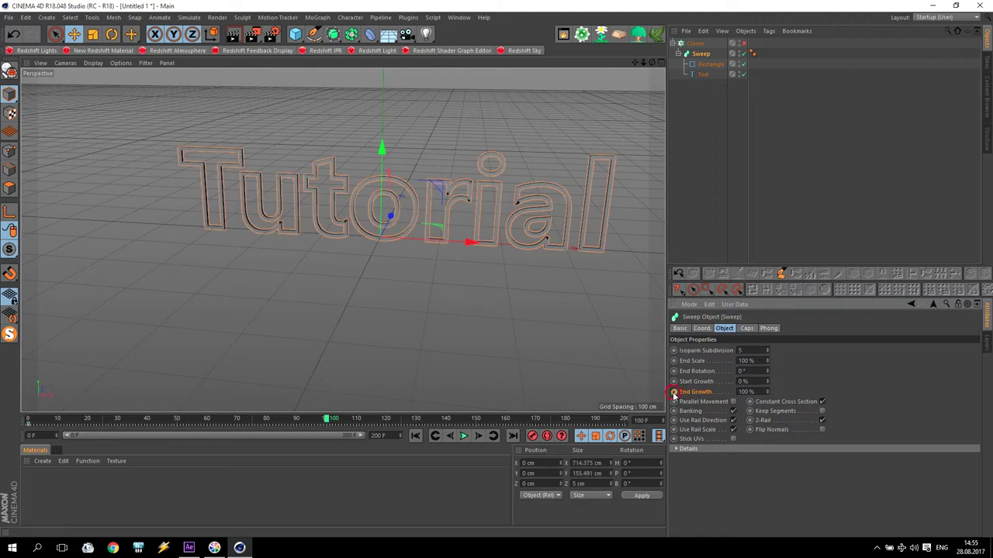
drag(331, 422, 28, 422)
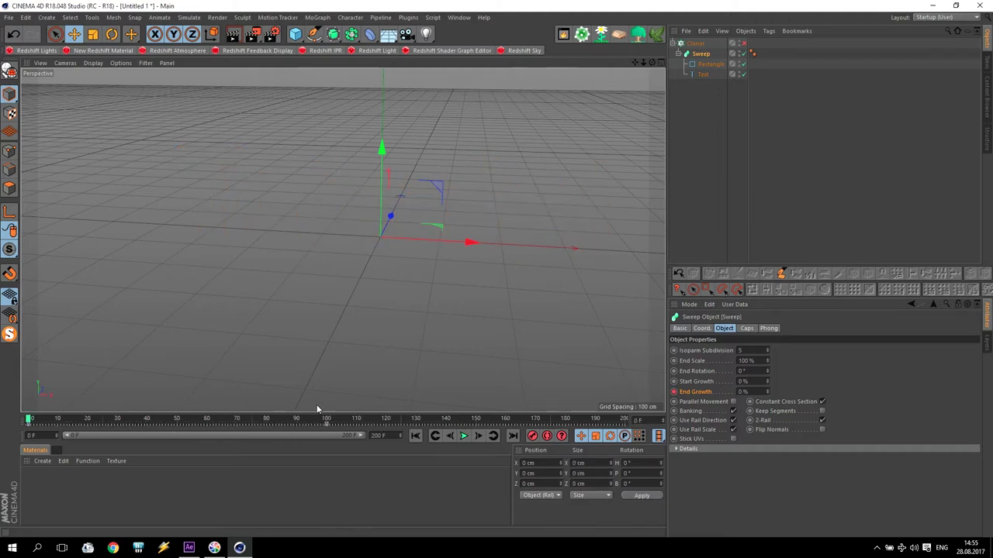
Re-enable the Cloner and play the write-on animation, stopping around frame 84.
click(746, 44)
click(465, 436)
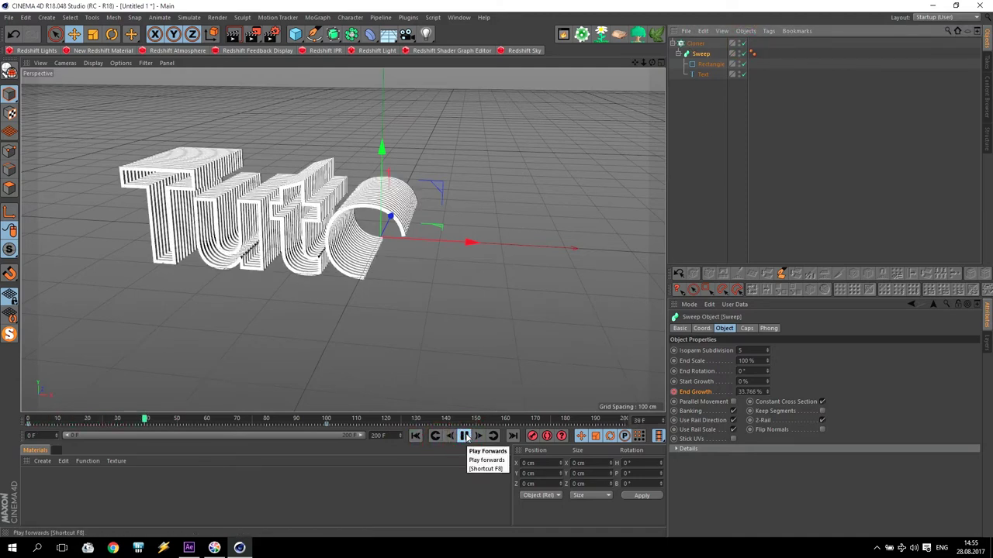
click(476, 423)
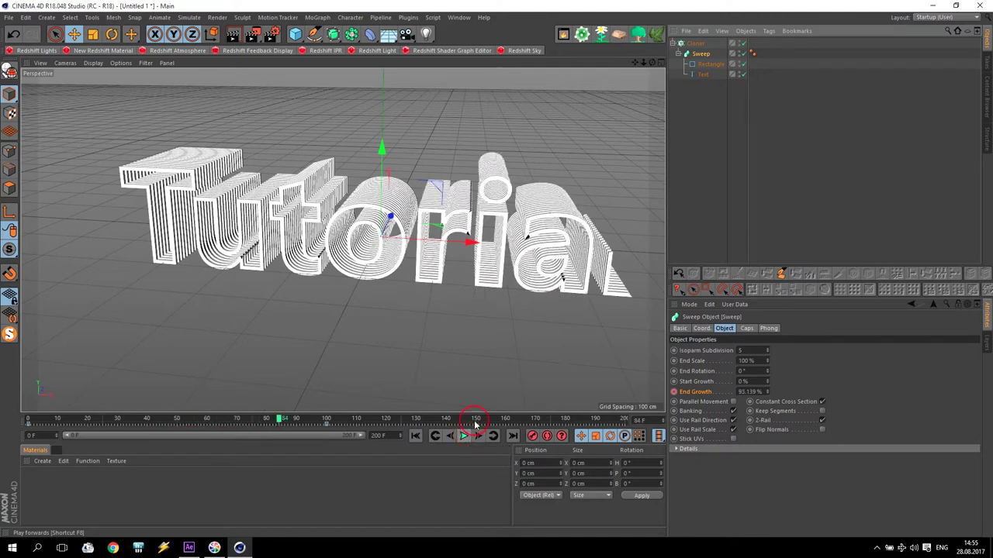
click(697, 44)
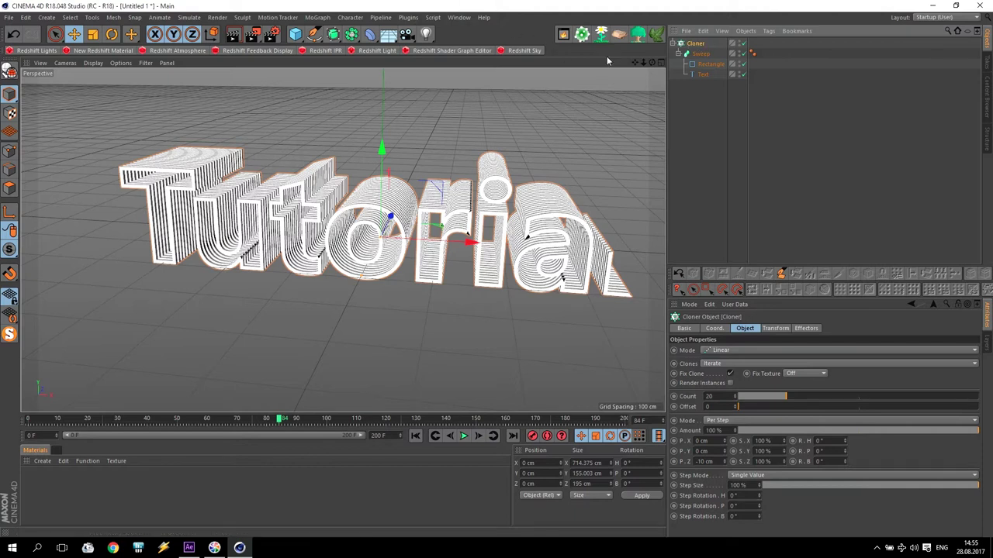
Add a Step effector to the clones and turn off its Scale parameter.
click(317, 17)
mouse_move(349, 32)
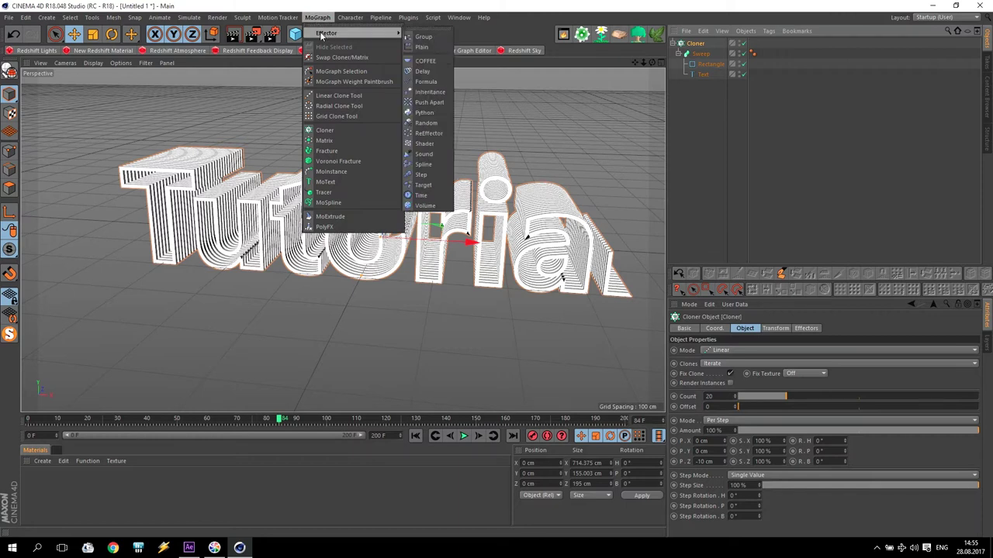
click(432, 175)
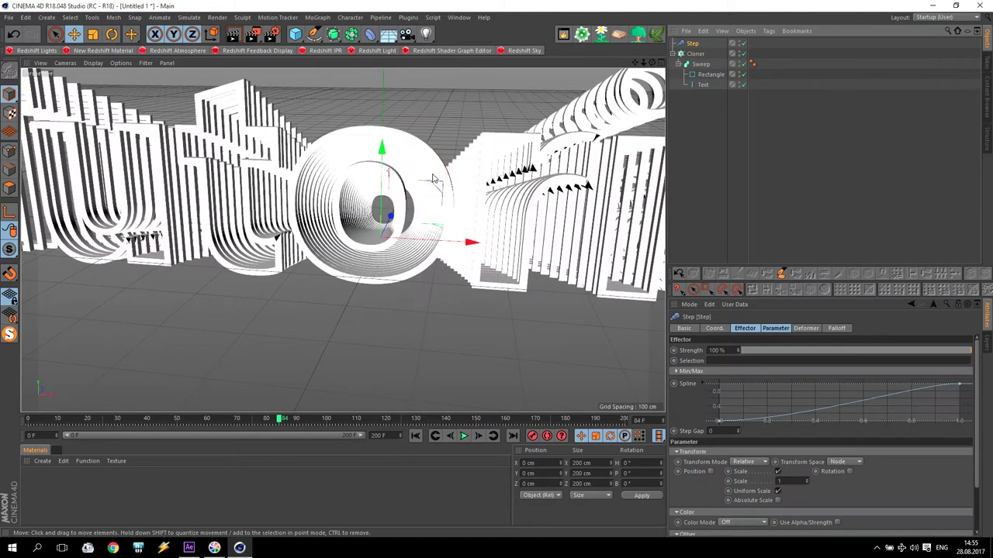
scroll(279, 170, down, 5)
alt+drag(279, 169, 531, 280)
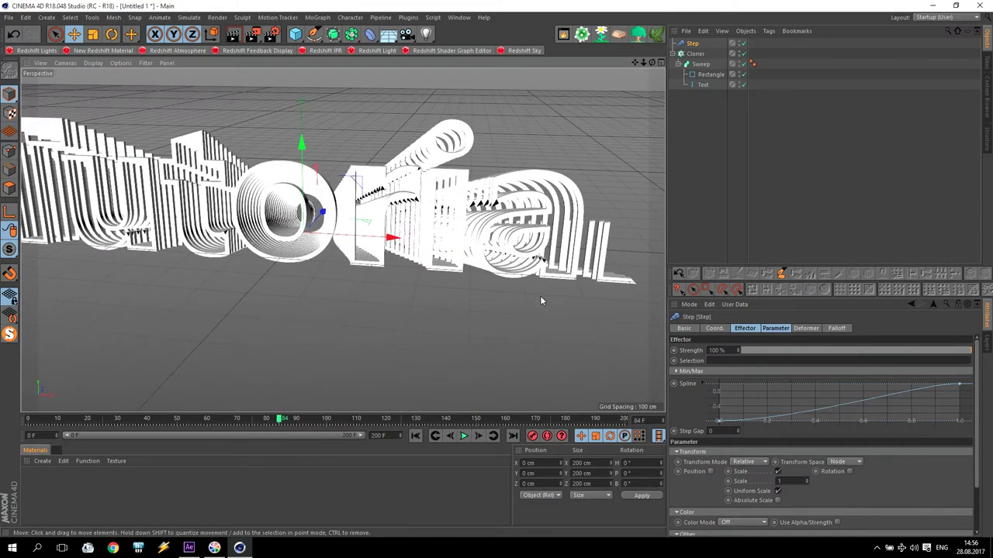
click(772, 328)
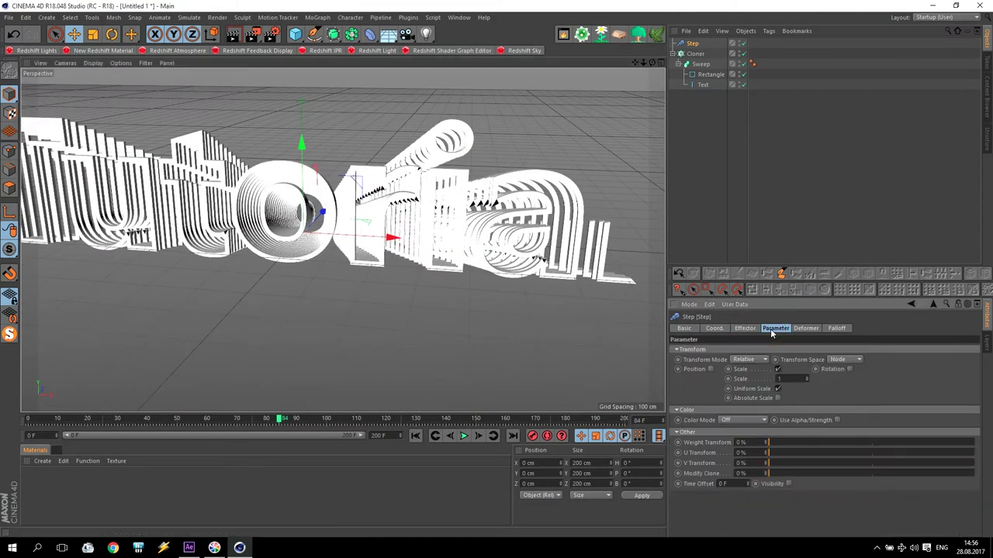
click(778, 369)
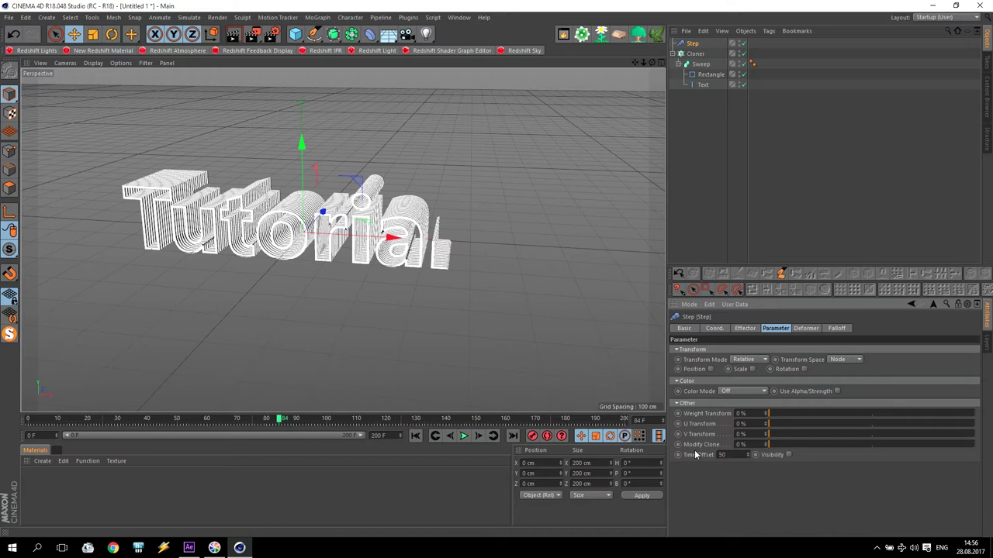
Rewind and play the animation to preview the staggered layer build-up.
click(415, 435)
alt+drag(178, 206, 225, 211)
click(463, 436)
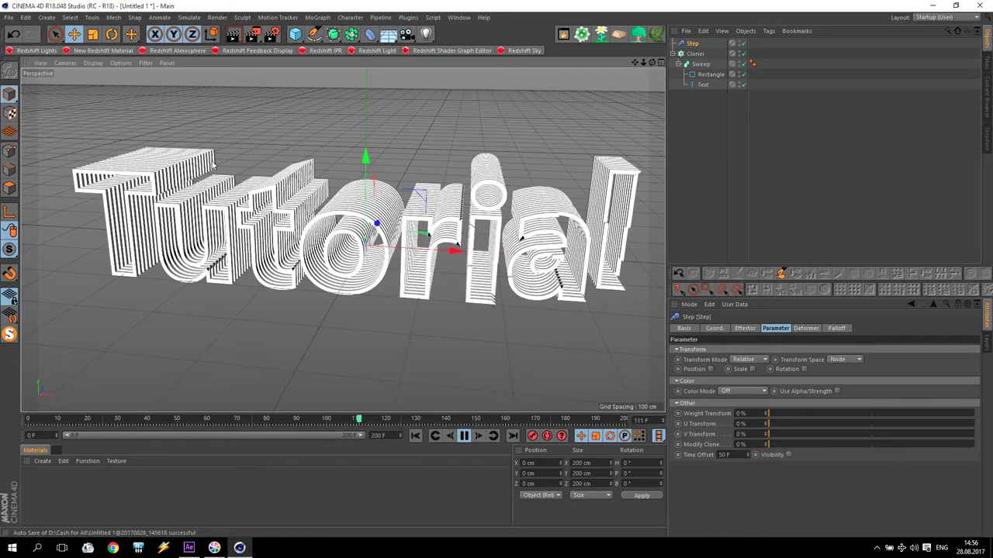
click(463, 436)
click(415, 436)
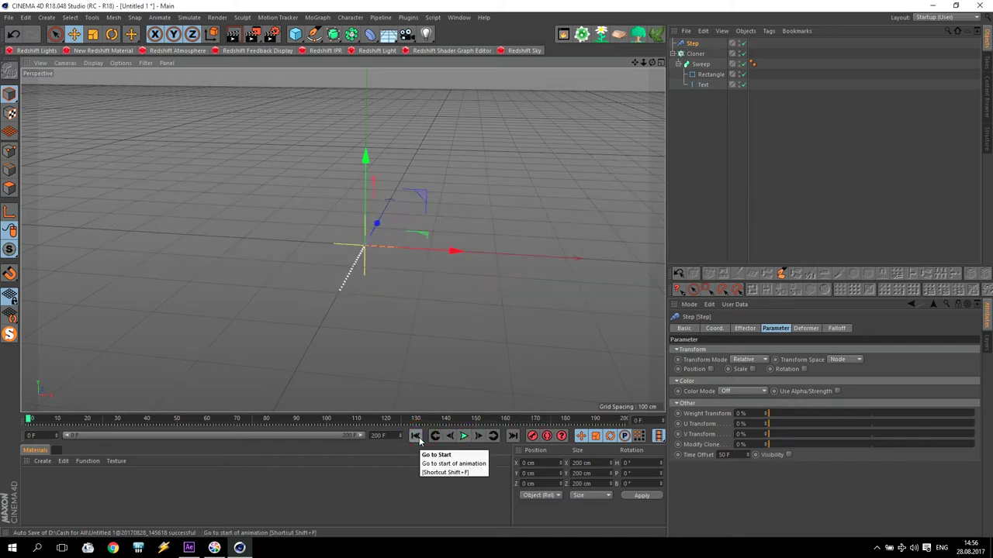
click(463, 436)
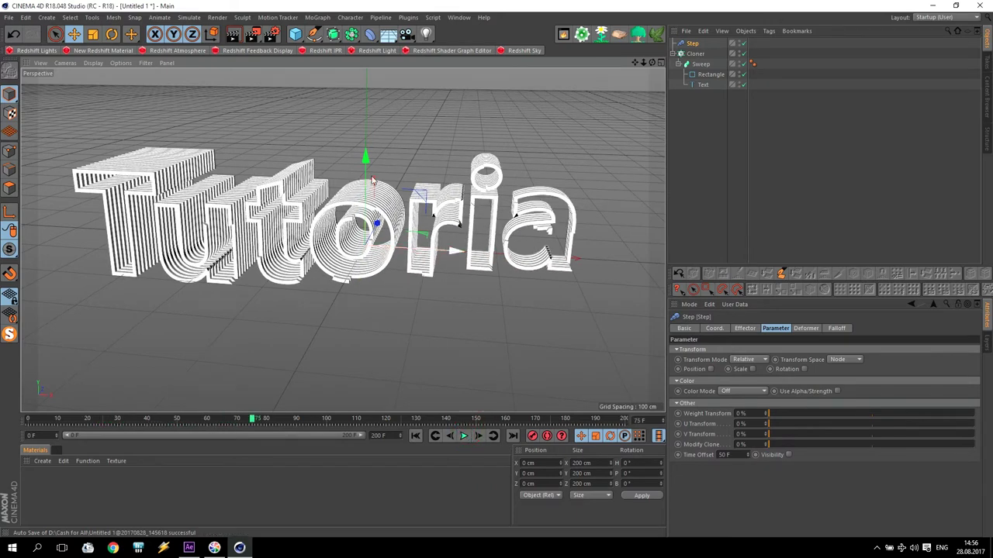
click(694, 54)
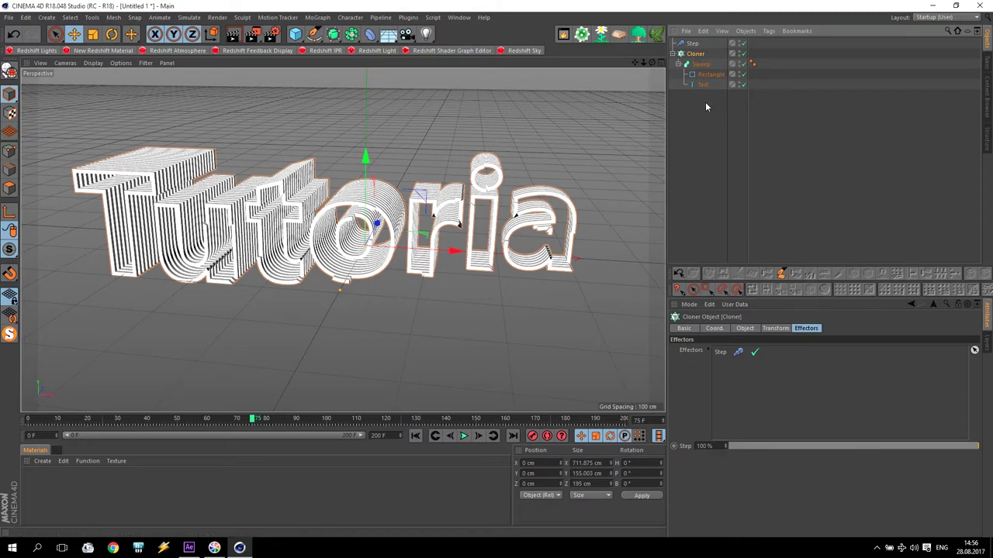
Put a copy of the Tutorial text inside a new Extrude with 5 cm Z movement.
click(703, 84)
ctrl+drag(702, 84, 702, 43)
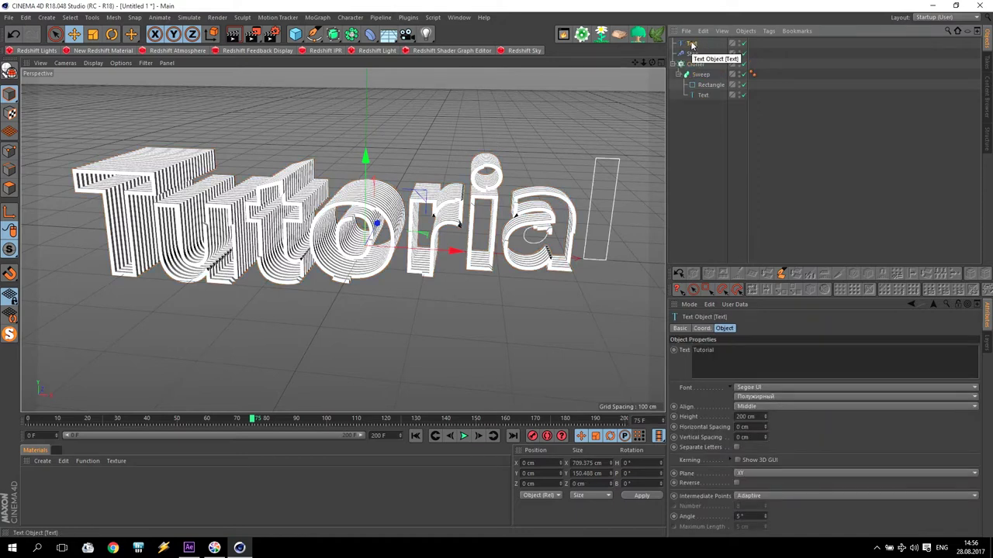
drag(332, 34, 453, 49)
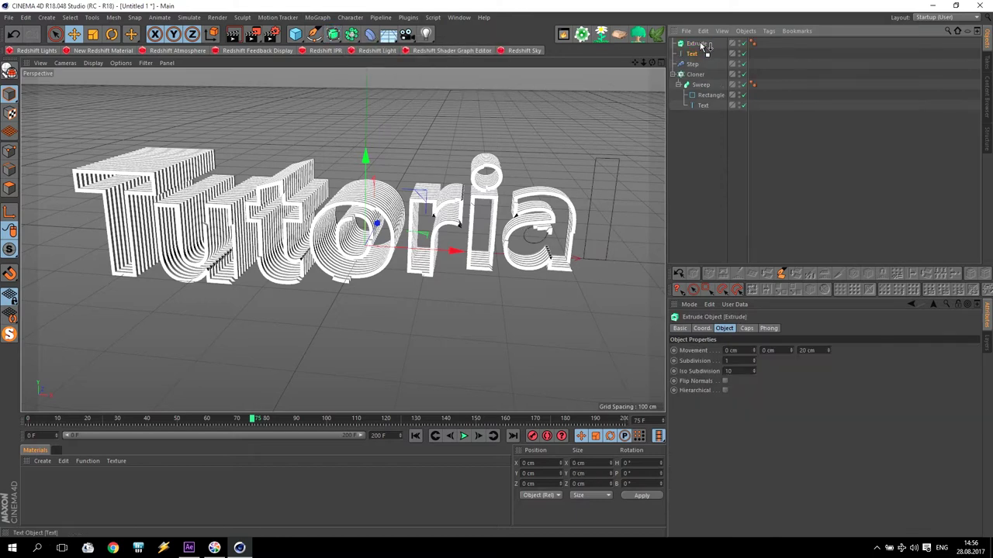
drag(692, 54, 695, 44)
key(Up)
click(810, 351)
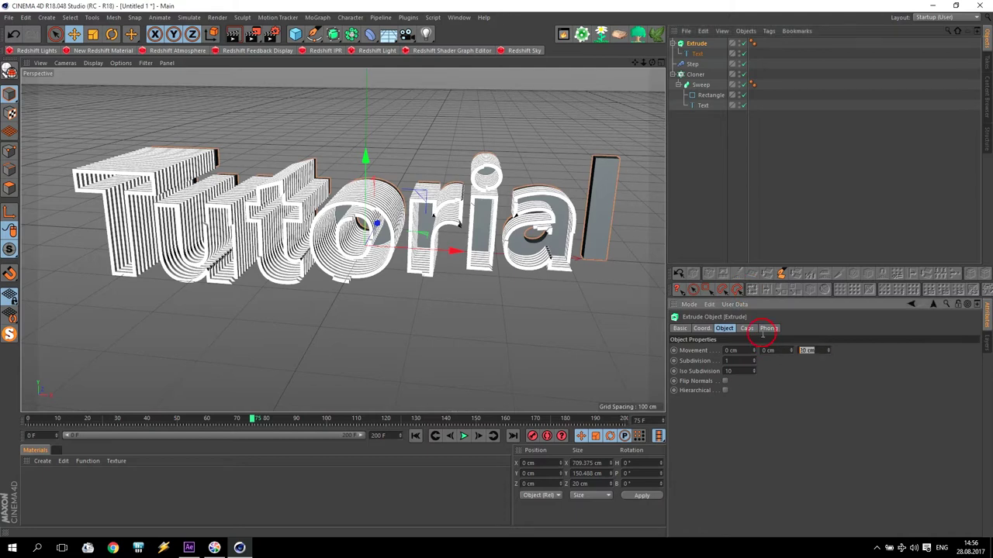
text(5)
key(Return)
At frame 200, move the extruded text forward in front of the rings.
key(Down)
key(Down)
key(Down)
key(Down)
key(Down)
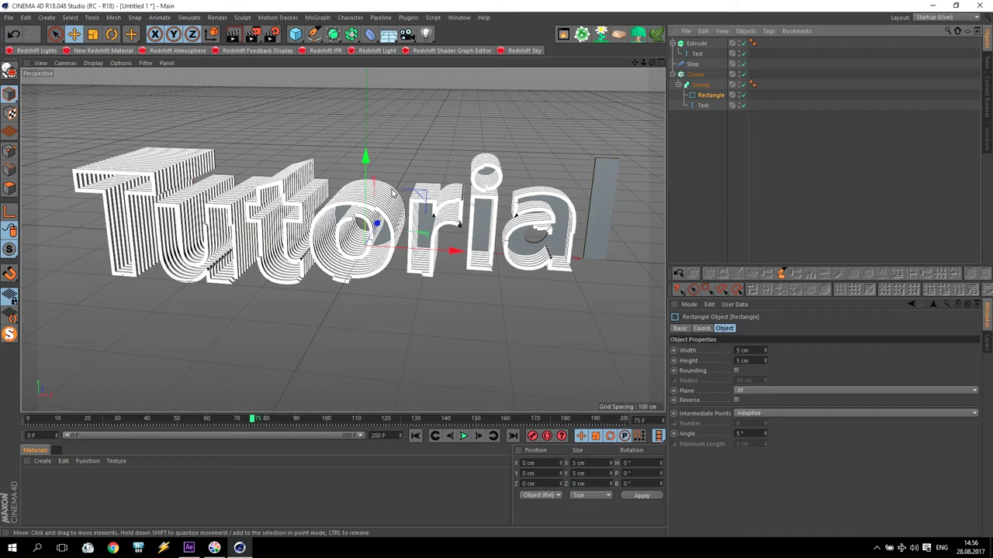
click(515, 420)
click(513, 436)
drag(379, 226, 356, 286)
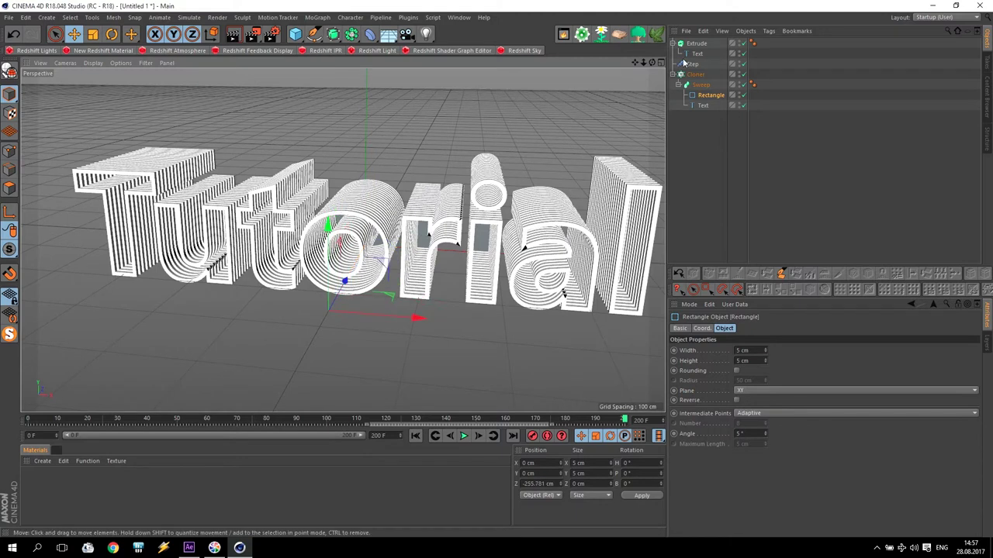
click(14, 34)
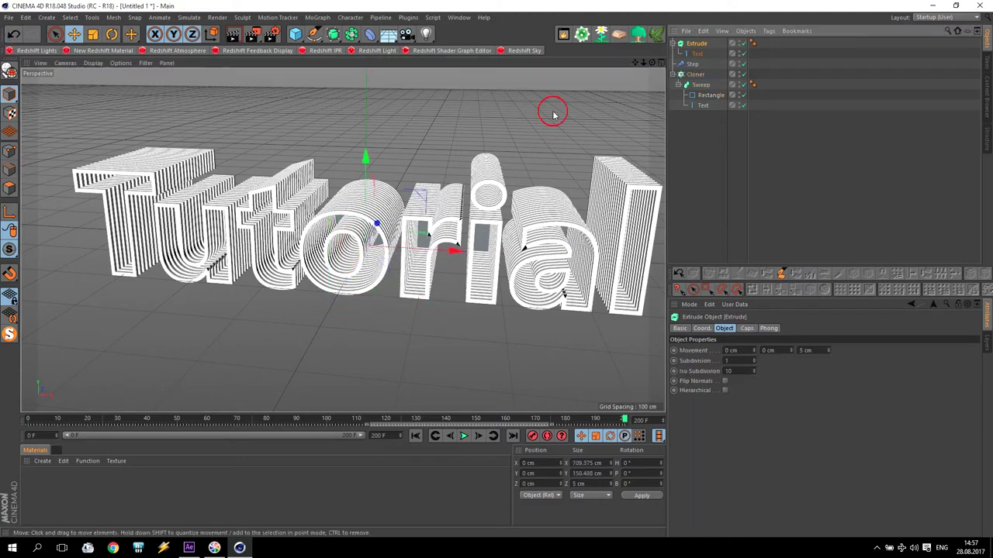
drag(379, 223, 349, 271)
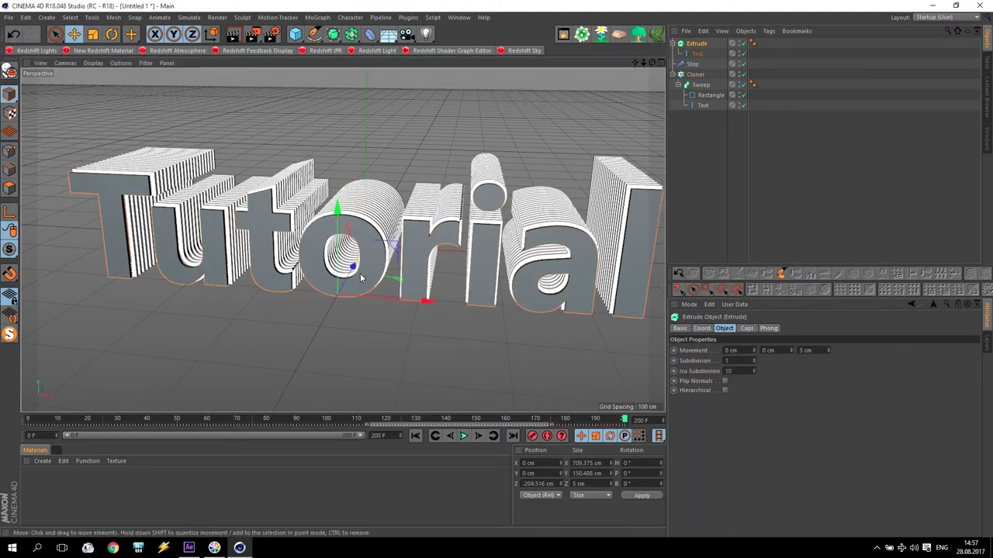
Nudge the extruded text flush against the rings in top view, then check placement in perspective.
middle_click(477, 232)
middle_click(475, 231)
scroll(329, 382, up, 10)
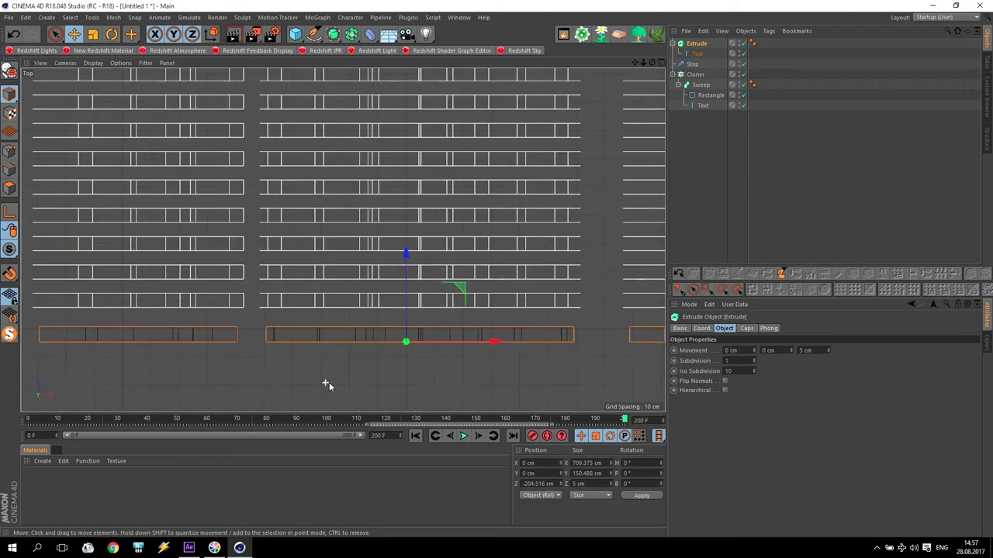
drag(449, 256, 455, 244)
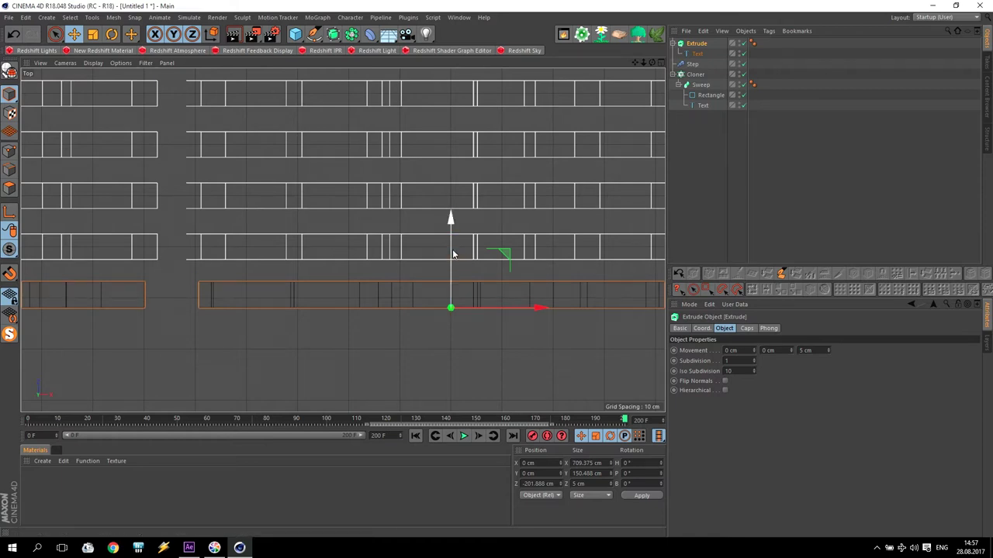
key(F5)
key(F1)
alt+drag(361, 298, 574, 115)
drag(640, 65, 640, 65)
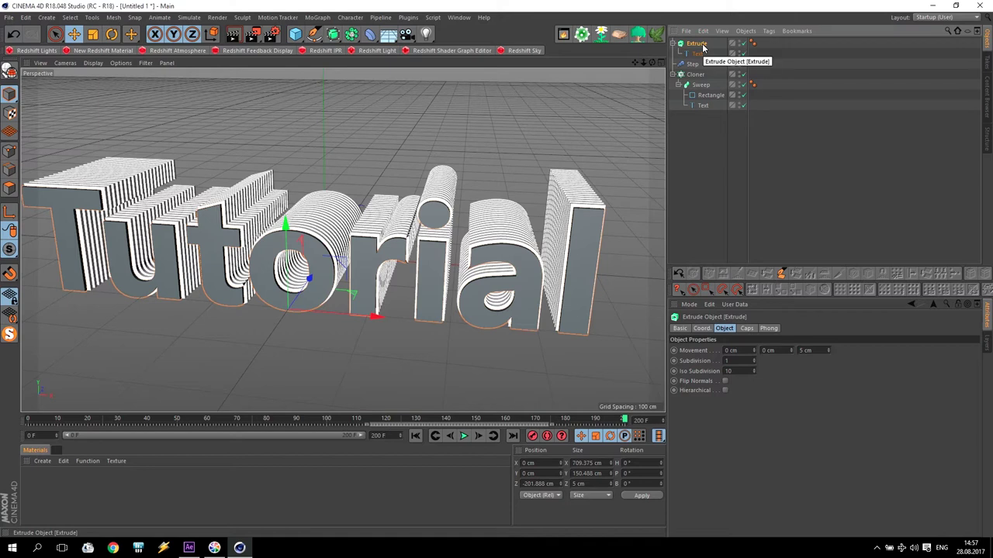
click(324, 18)
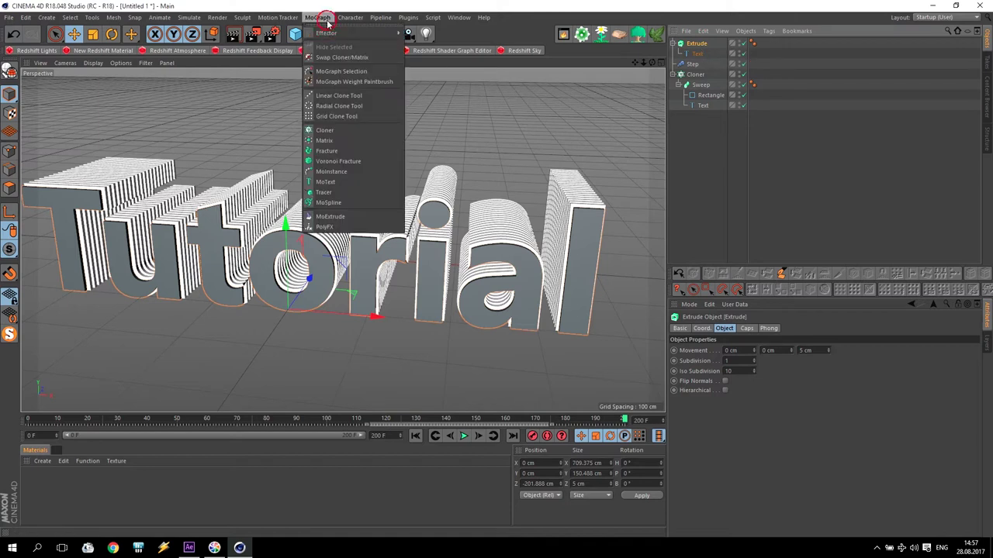
Add a Voronoi Fracture and place the Extrude inside it.
click(361, 160)
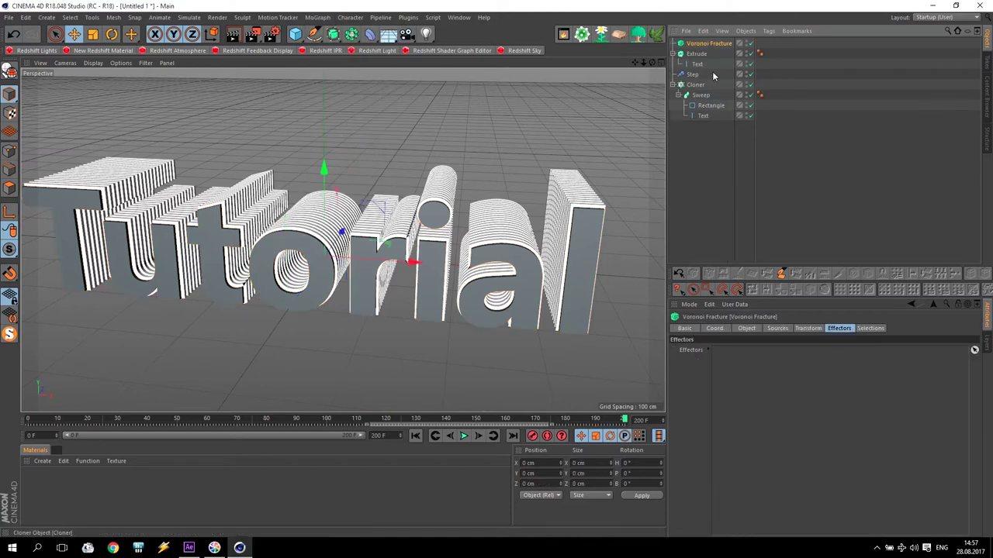
drag(707, 53, 718, 45)
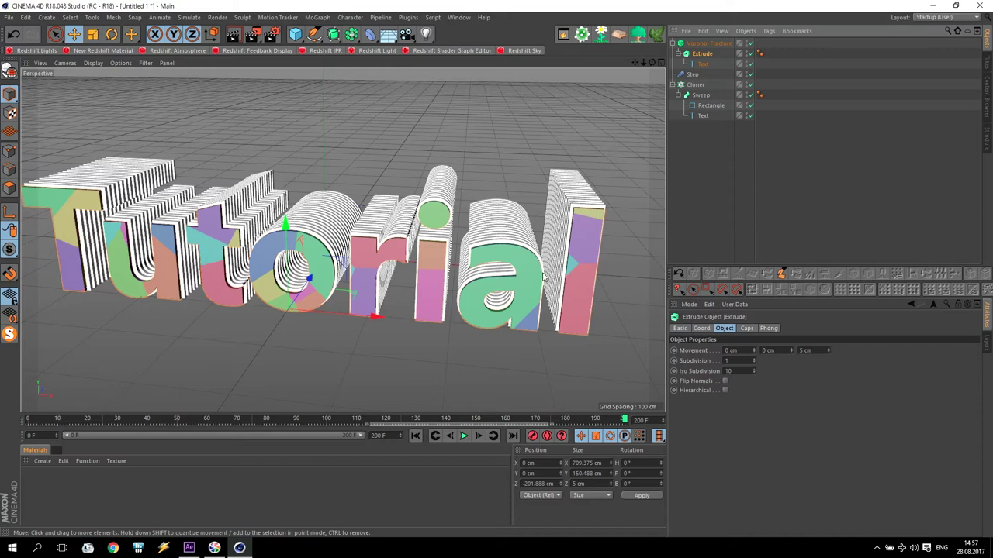
click(709, 44)
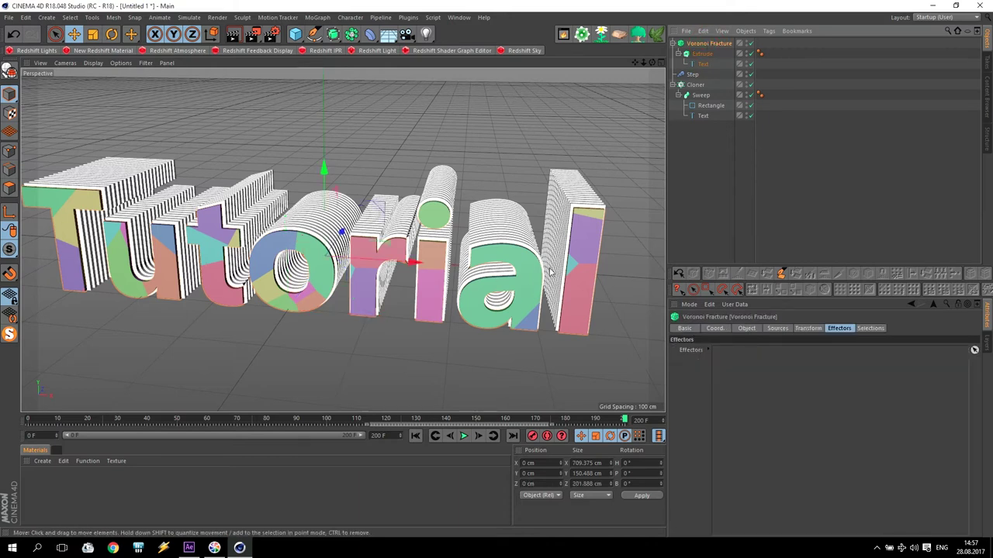
click(702, 45)
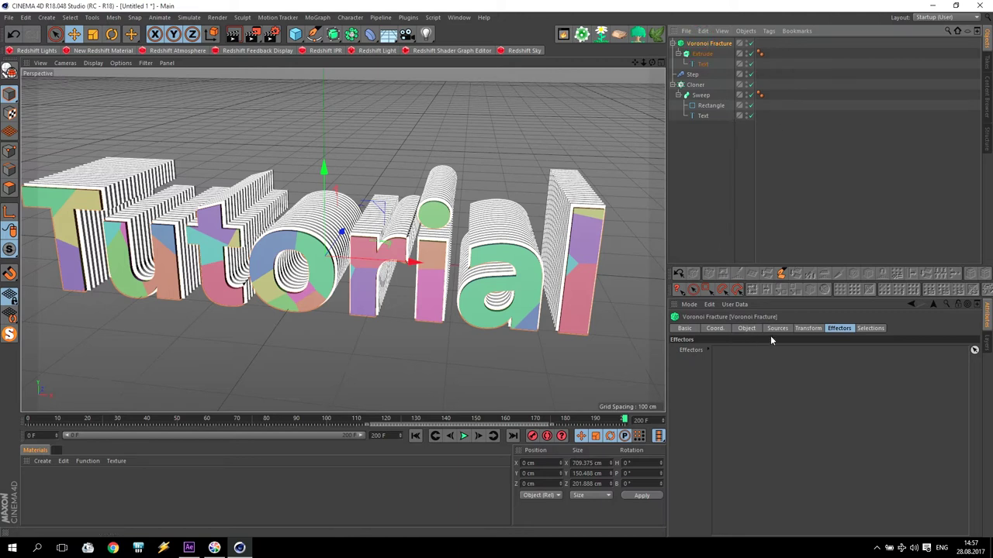
Raise the fracture's point generator Point Amount and view the shattered text from the front.
click(778, 328)
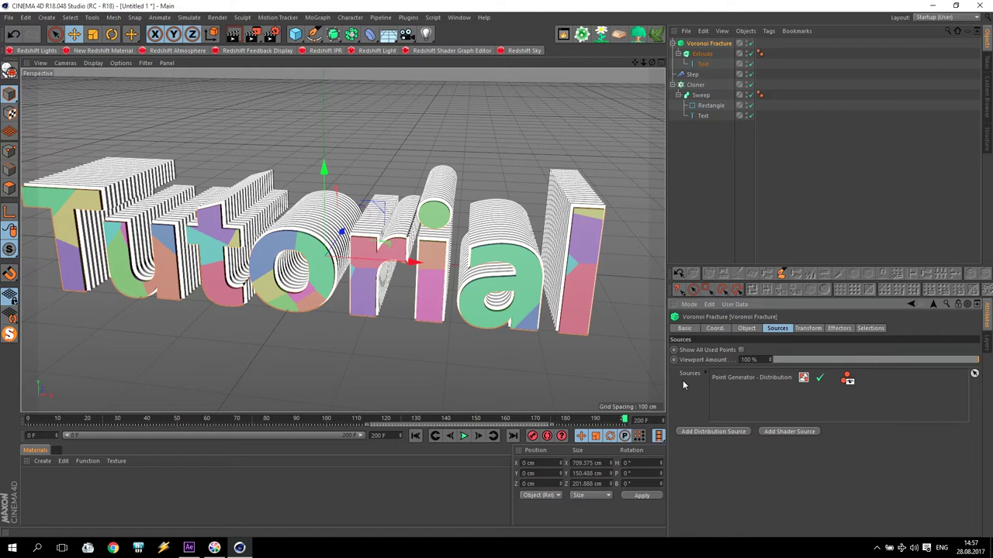
click(735, 379)
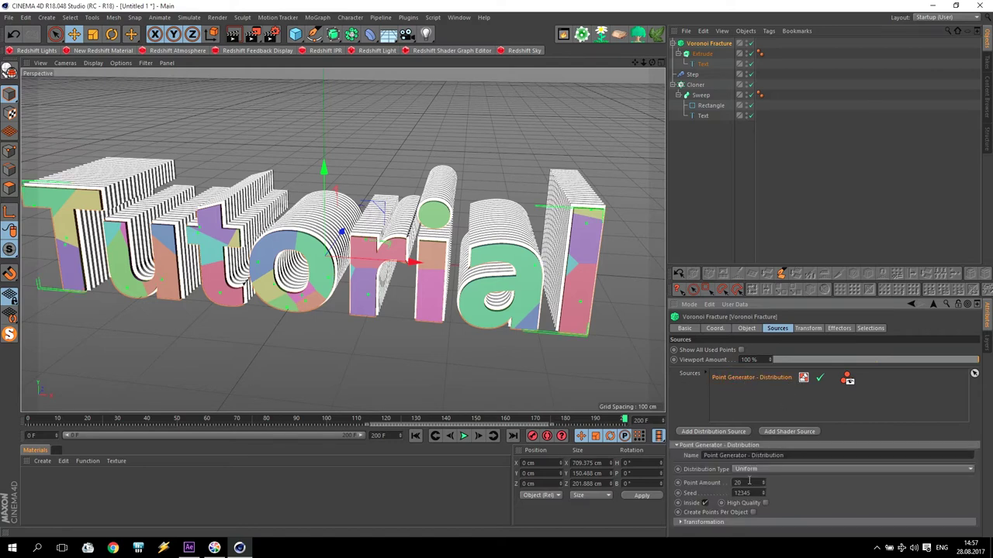
text(200)
key(Return)
click(271, 336)
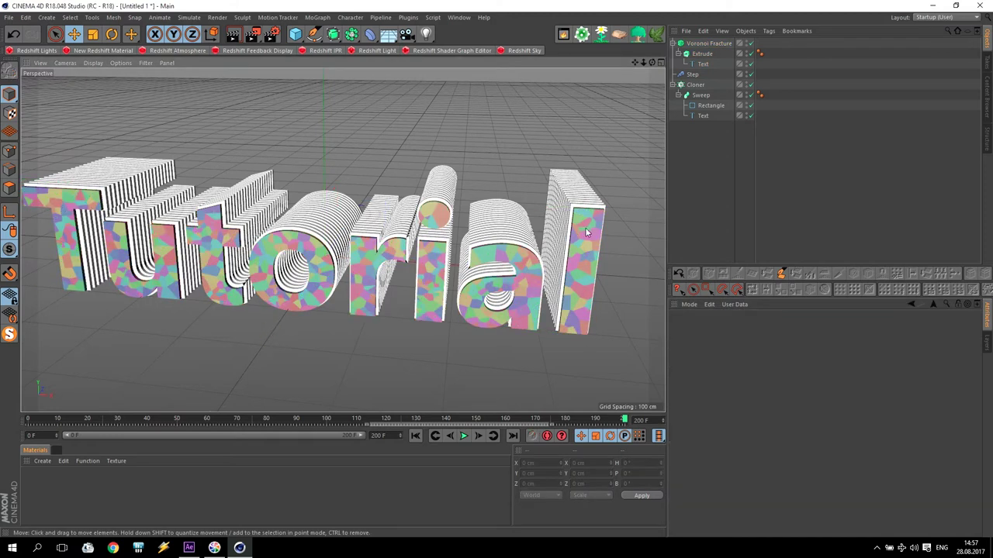
alt+drag(295, 297, 307, 296)
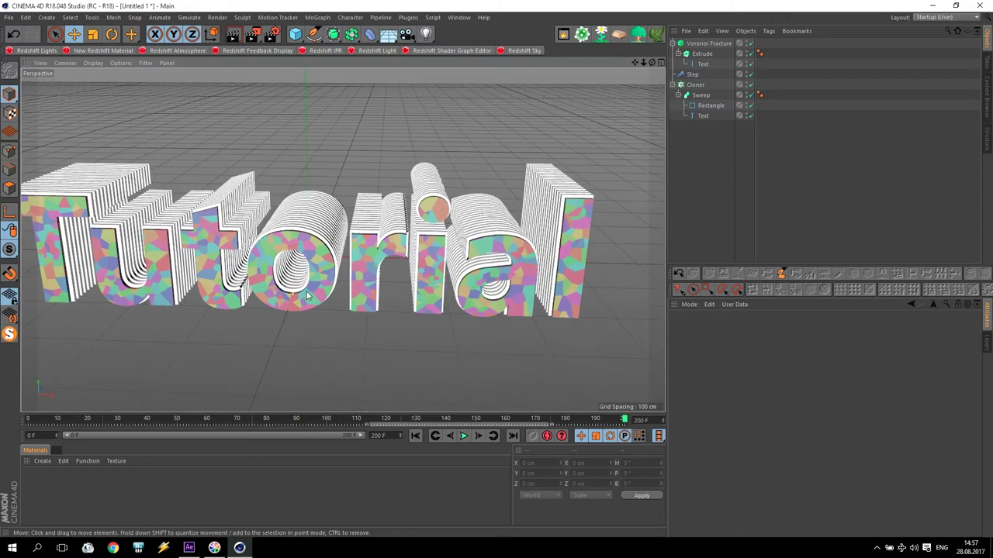
drag(635, 63, 635, 64)
click(702, 43)
Add a Plain effector with position off and uniform scale set to -1.
click(317, 17)
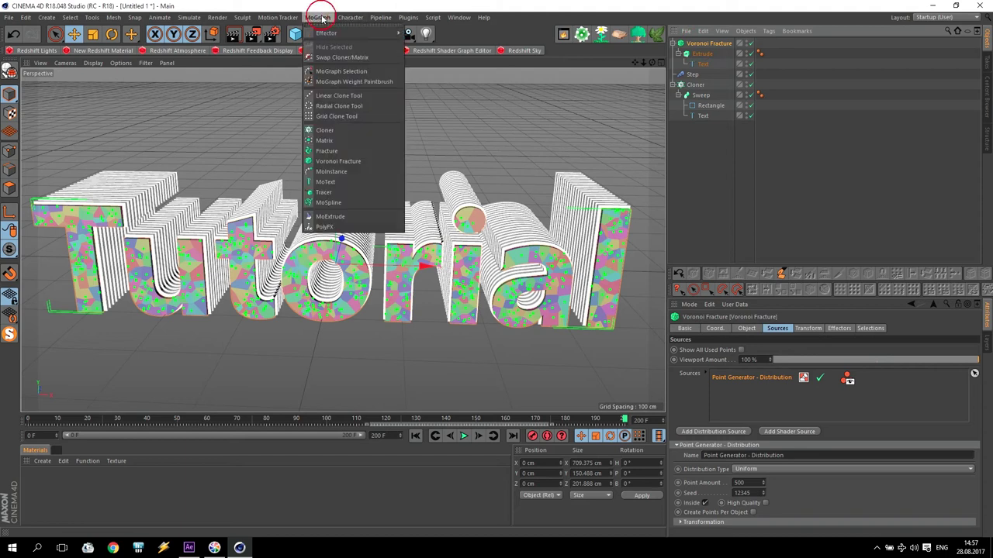
mouse_move(326, 34)
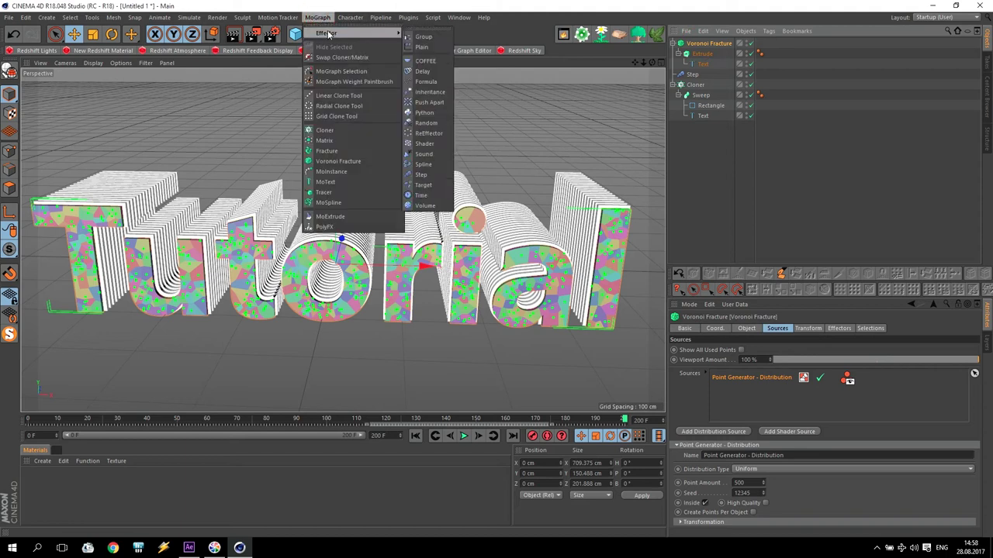
click(429, 47)
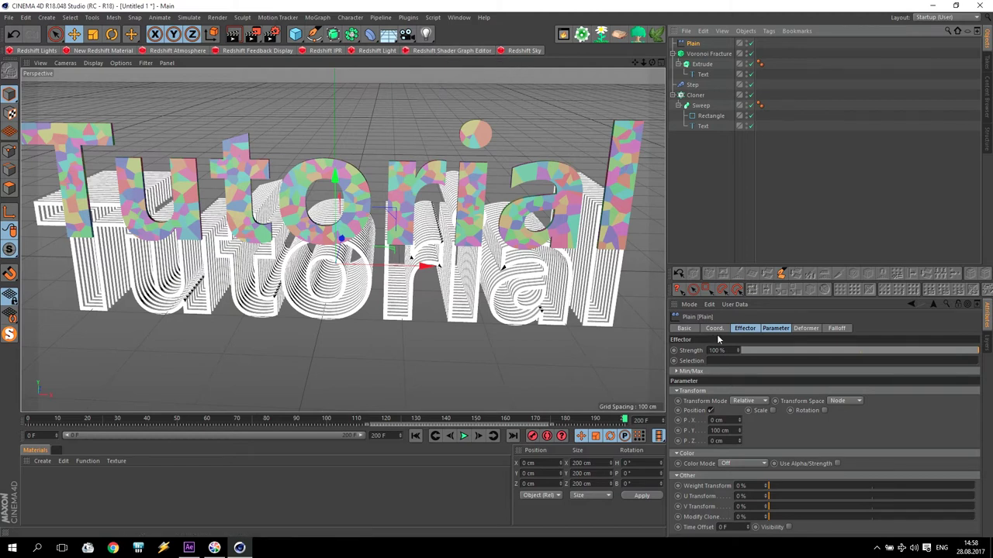
click(777, 328)
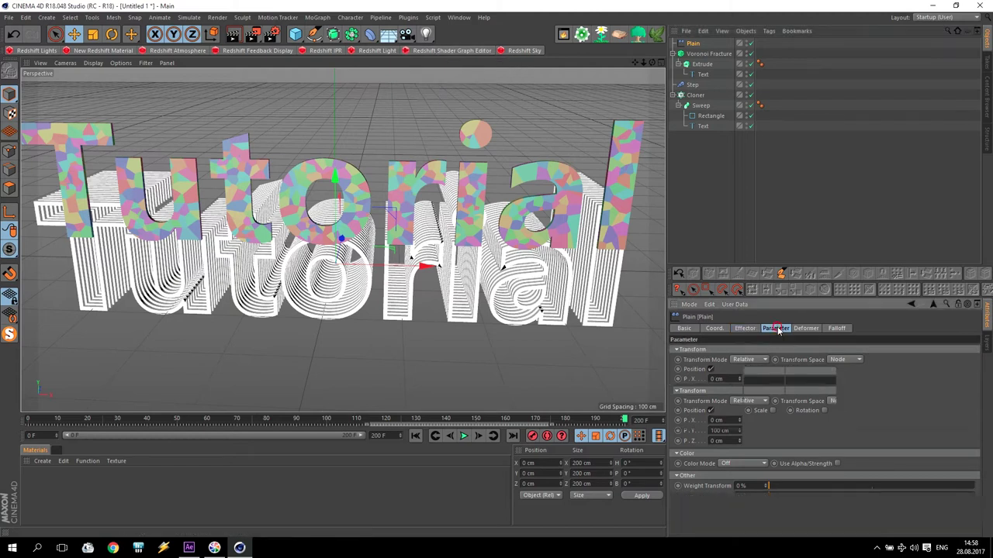
click(710, 369)
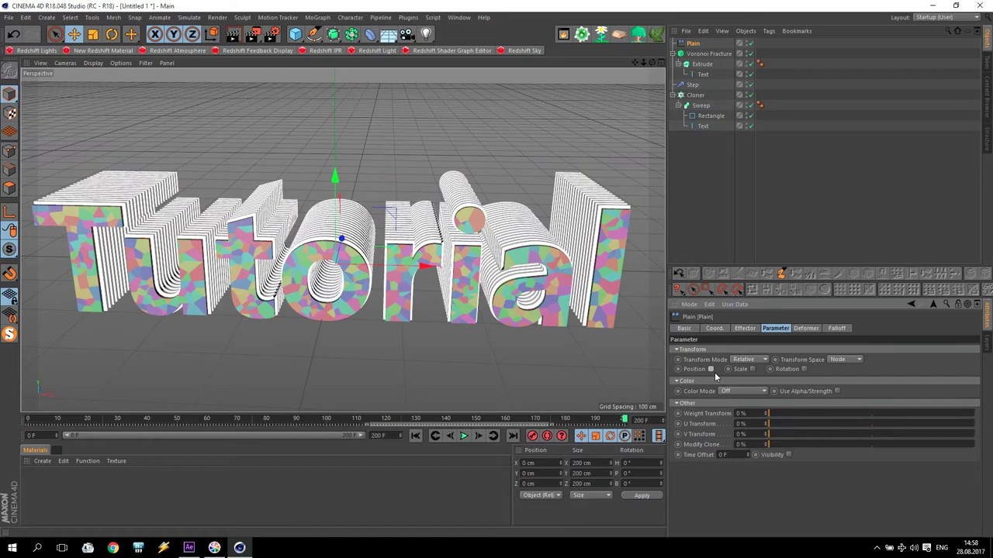
click(751, 370)
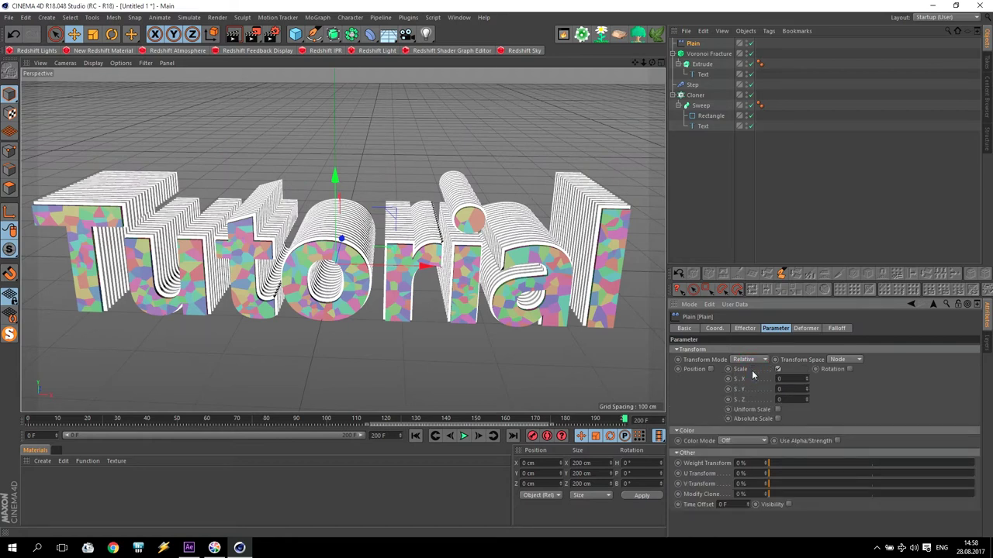
click(777, 409)
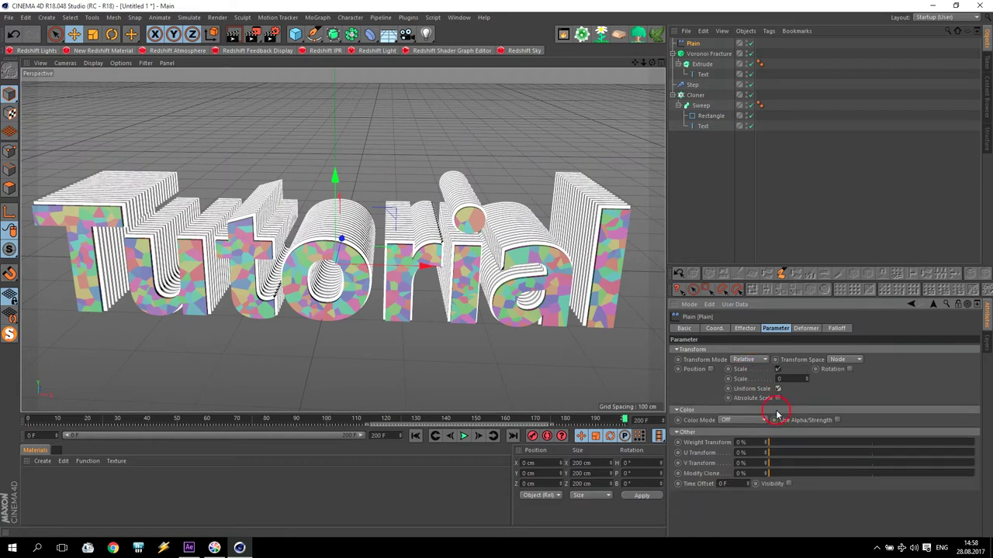
click(740, 375)
key(Return)
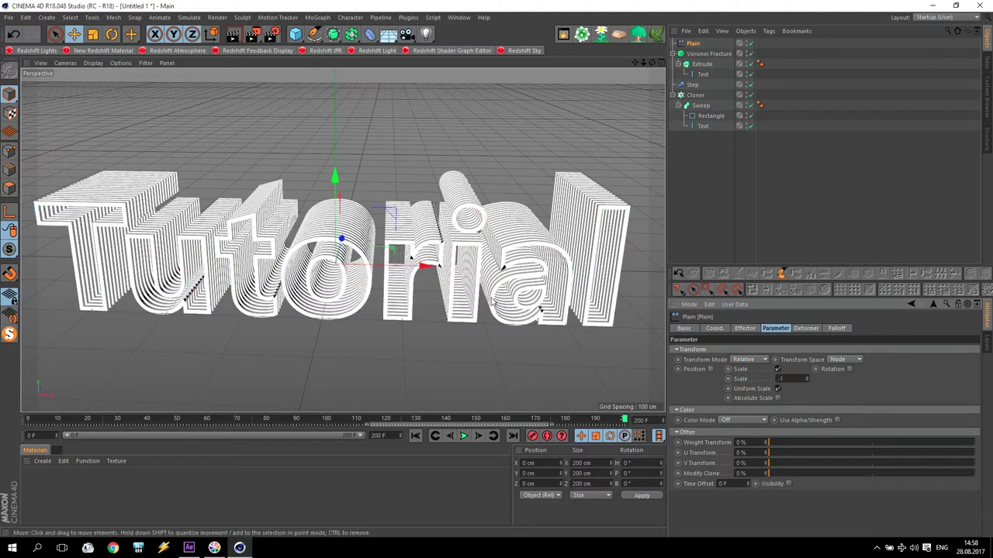
Move the Plain effector back to about -200 cm in Z and down in Y.
drag(342, 247, 336, 266)
middle_click(336, 265)
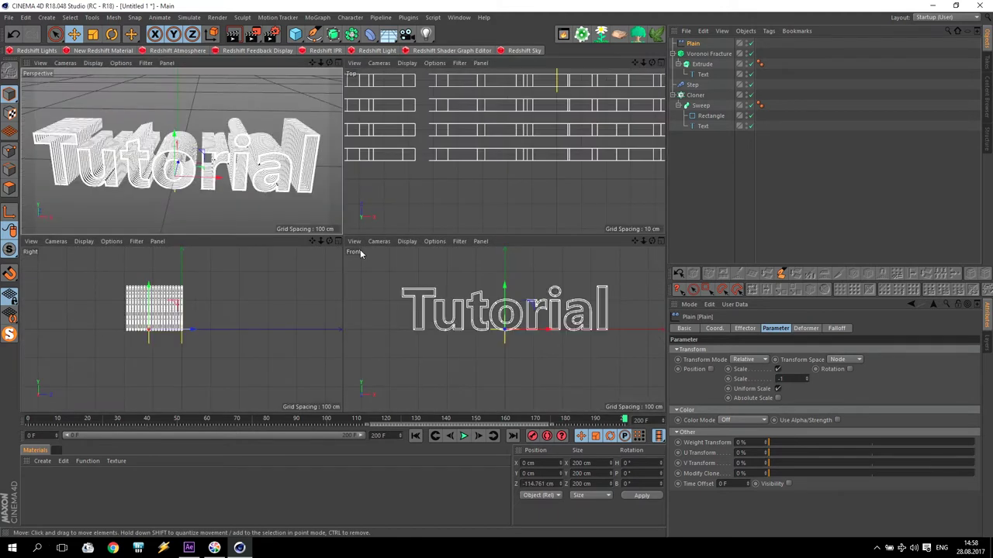
scroll(562, 184, down, 3)
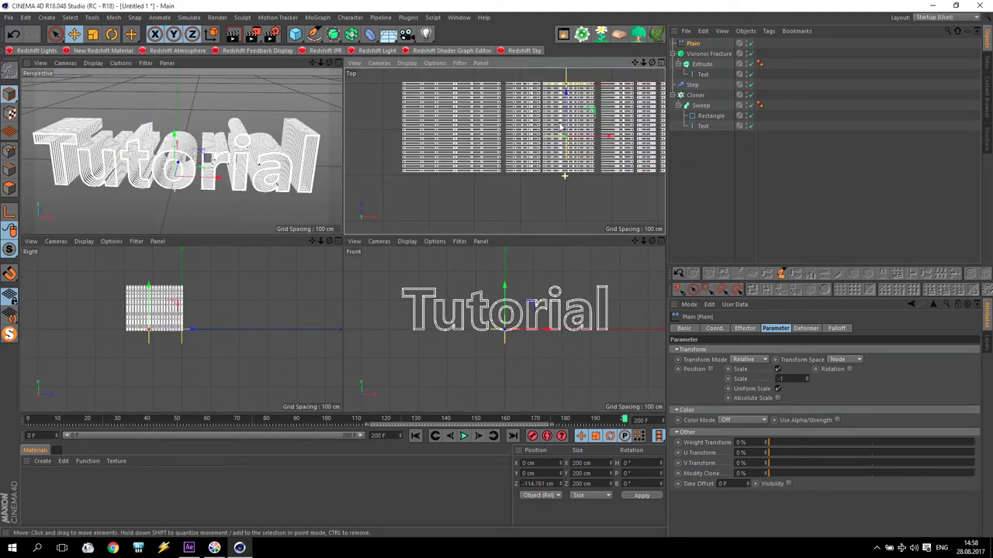
drag(565, 117, 568, 162)
middle_click(292, 194)
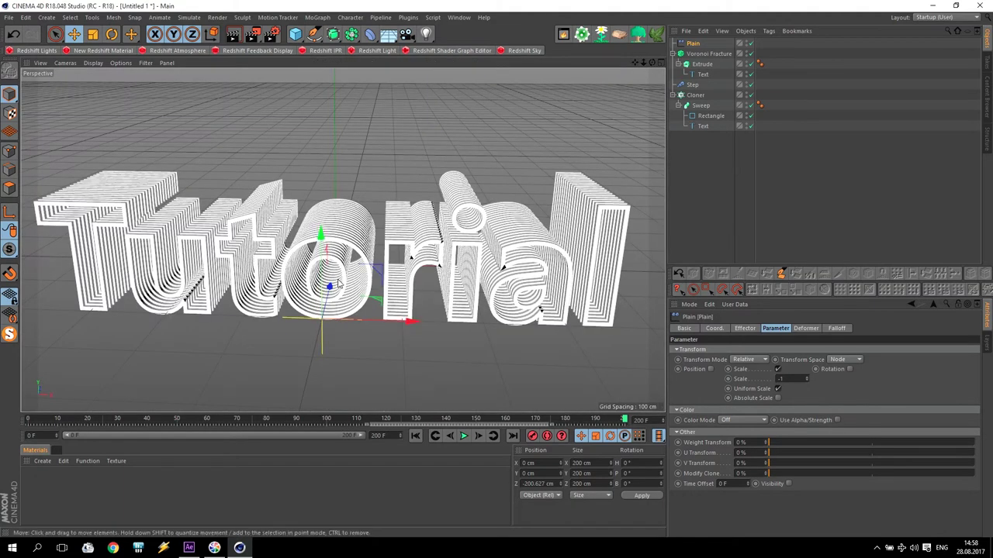
drag(324, 284, 319, 257)
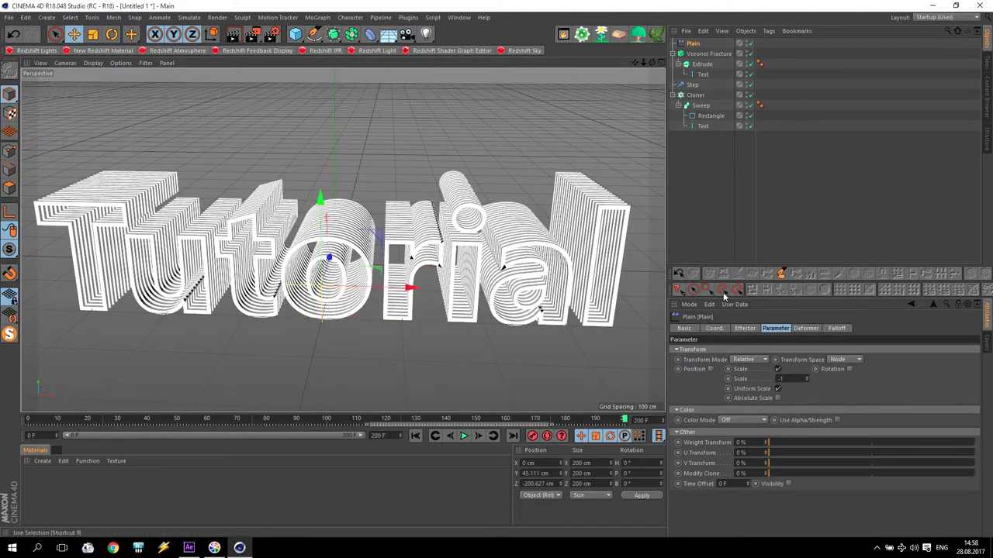
click(836, 328)
Set the Plain effector's falloff shape to Sphere and invert it.
click(728, 353)
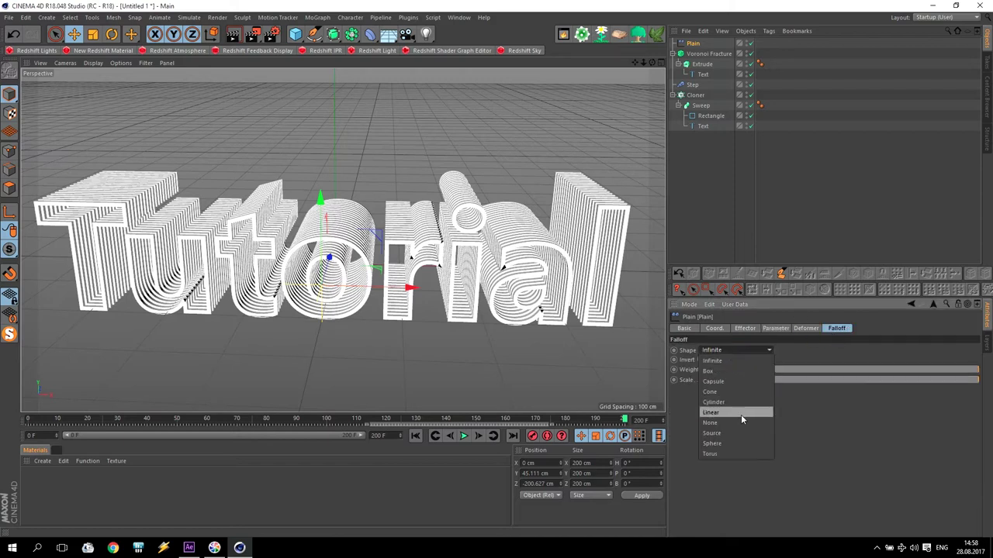
click(731, 444)
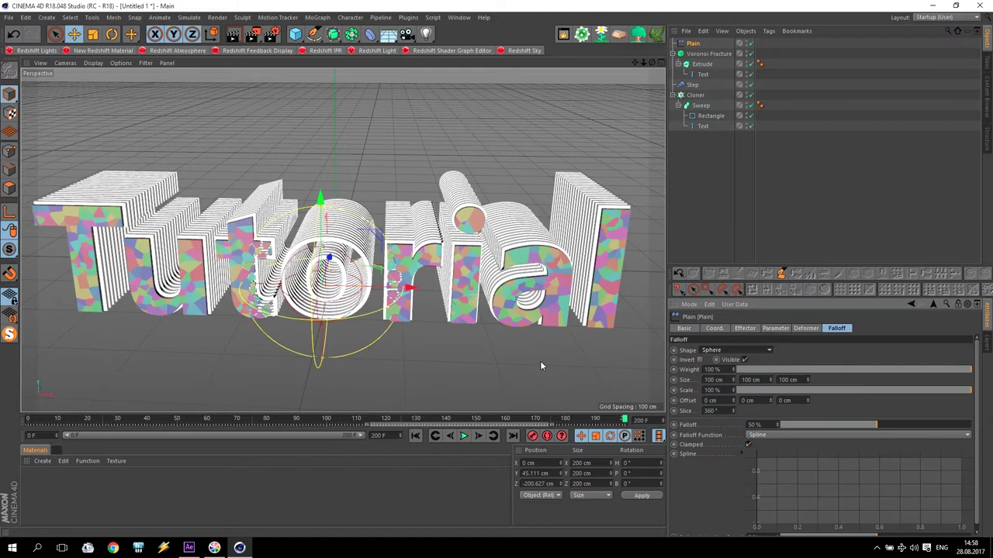
scroll(401, 214, up, 3)
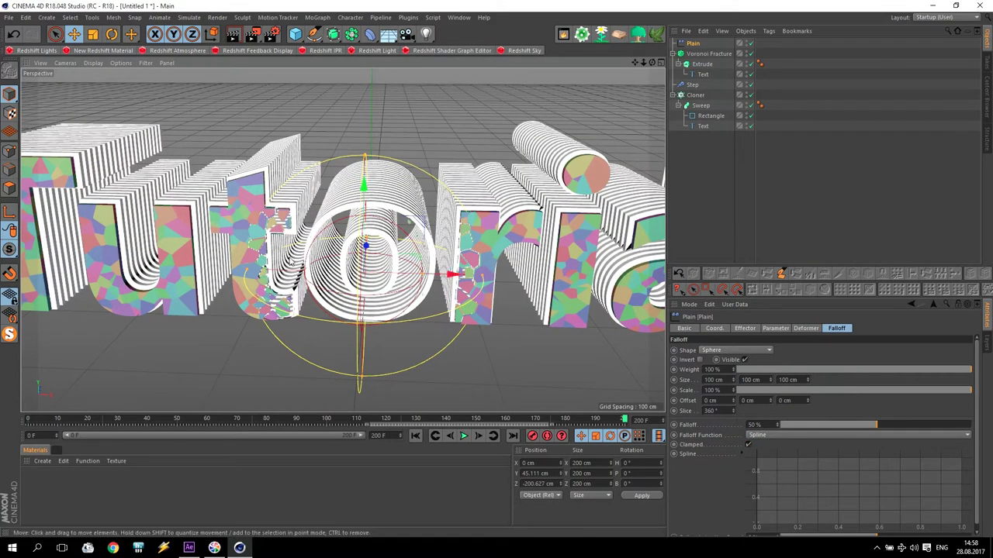
scroll(438, 243, up, 2)
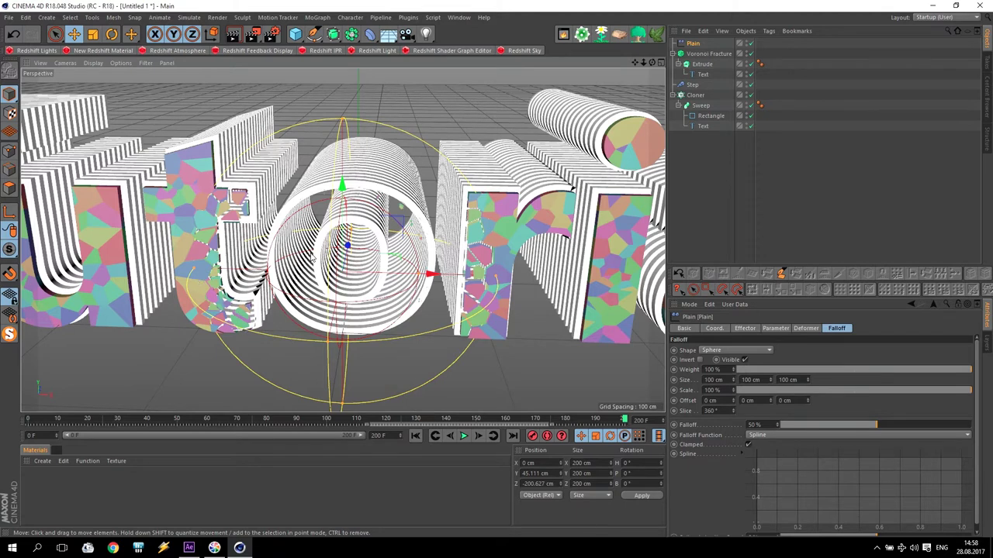
click(699, 360)
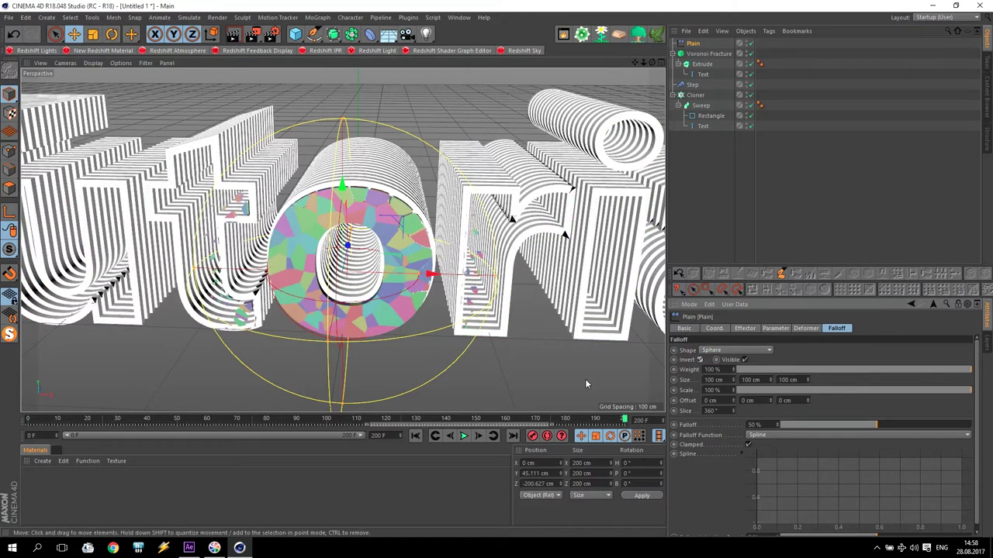
At frame 130, set all three falloff Size values to 0 cm.
click(417, 421)
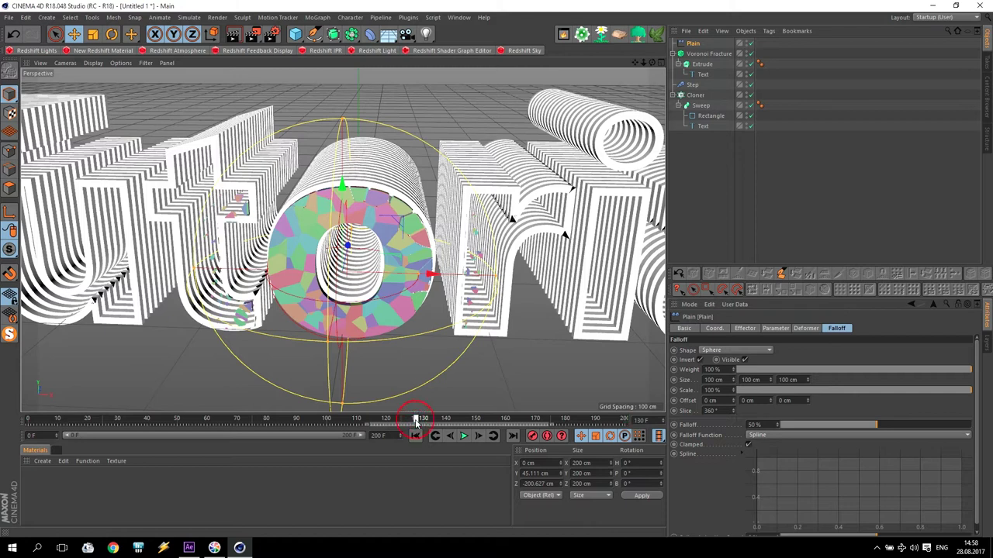
double_click(724, 381)
text(0)
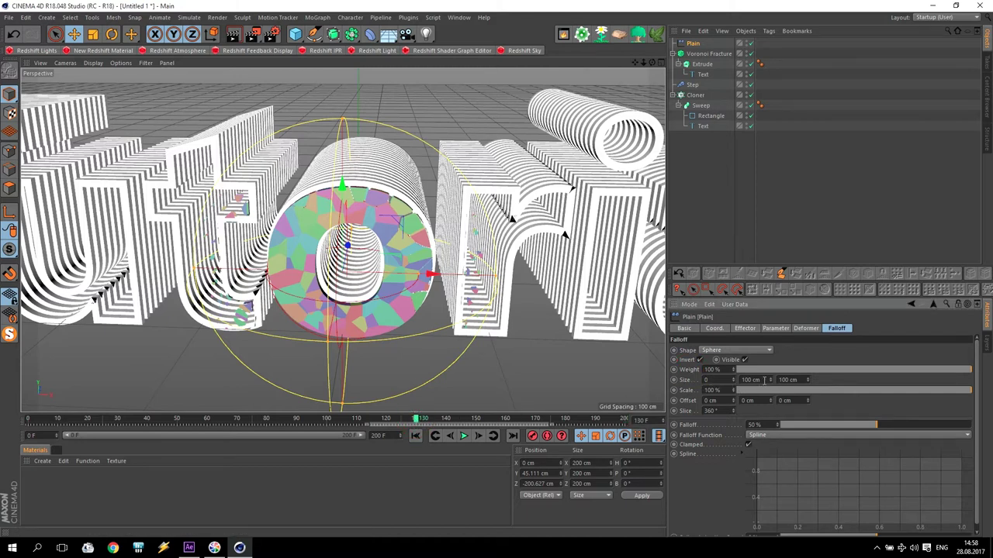
key(Tab)
text(0)
key(Tab)
text(0)
key(Return)
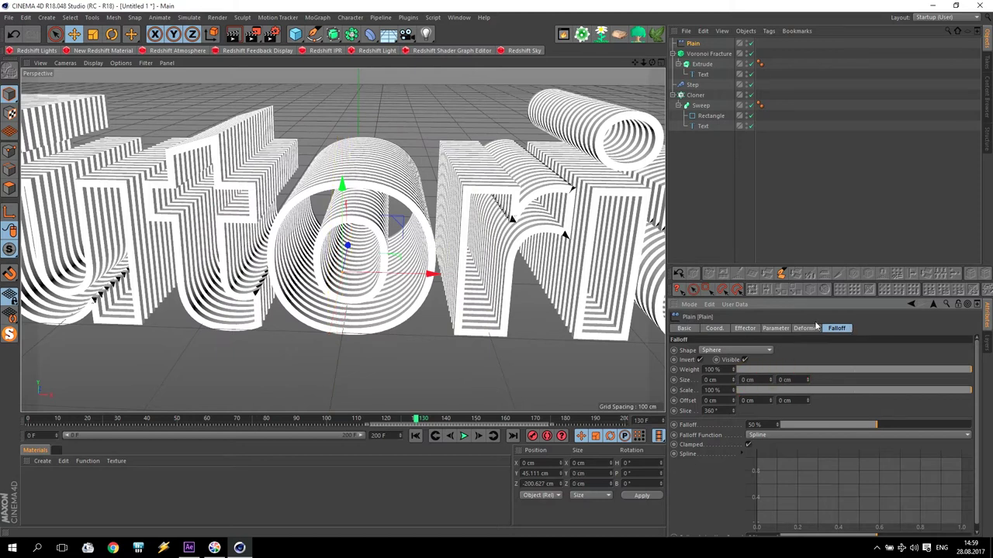
Keyframe the 0 cm falloff size at frame 130, then nudge Plain and the swept Text along X to recentre.
click(673, 380)
drag(431, 275, 440, 276)
middle_click(554, 187)
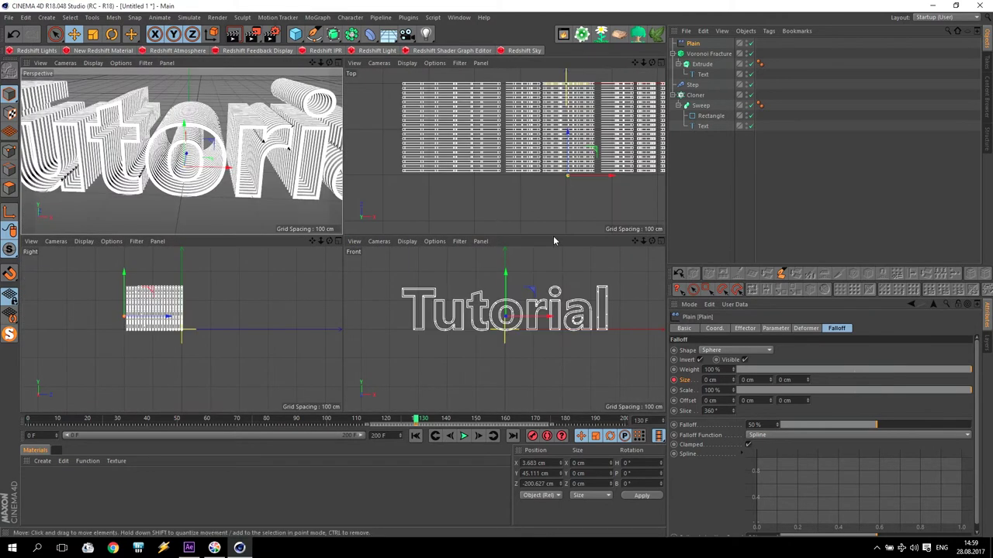
middle_click(503, 315)
scroll(330, 214, up, 5)
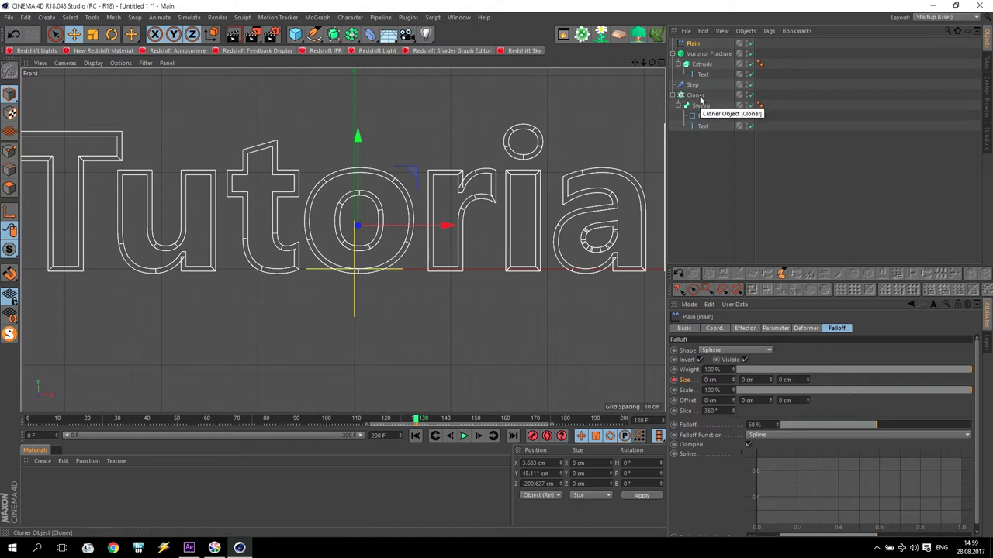
click(701, 127)
drag(439, 269, 430, 274)
Reselect the Plain effector and at frame 180 raise its falloff size to about 279 cm.
middle_click(377, 250)
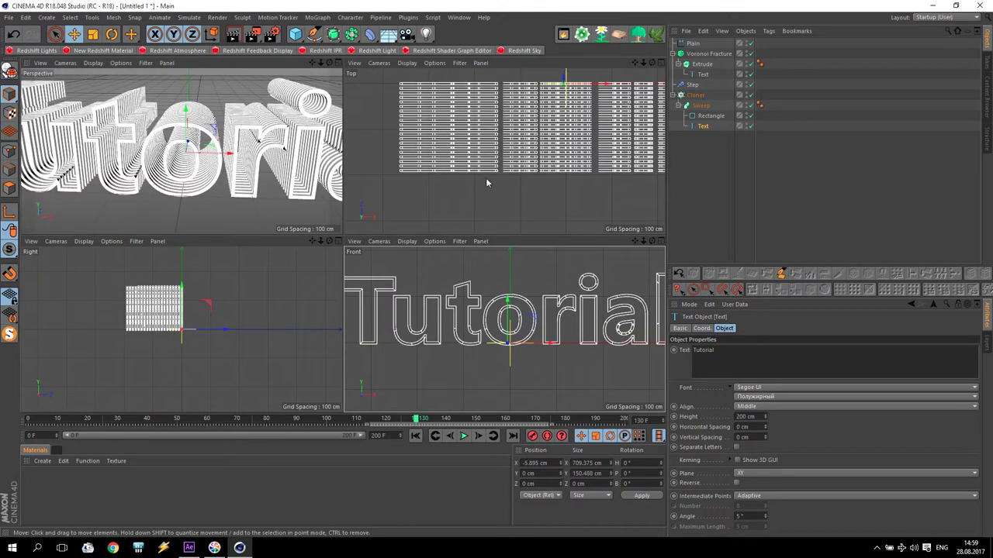
click(698, 45)
middle_click(256, 151)
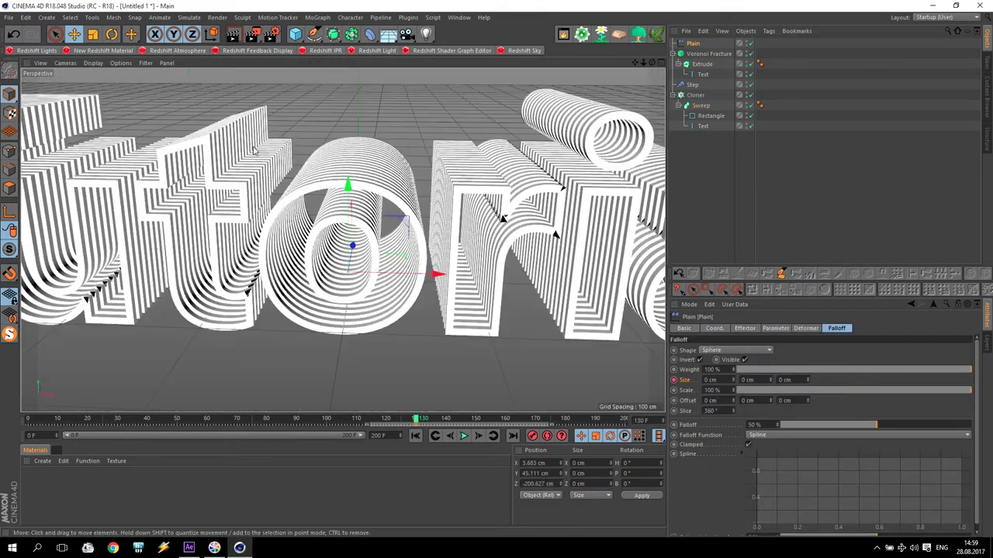
scroll(288, 234, down, 3)
mouse_move(419, 423)
mouse_down()
mouse_move(563, 420)
mouse_move(567, 433)
mouse_move(566, 422)
mouse_up()
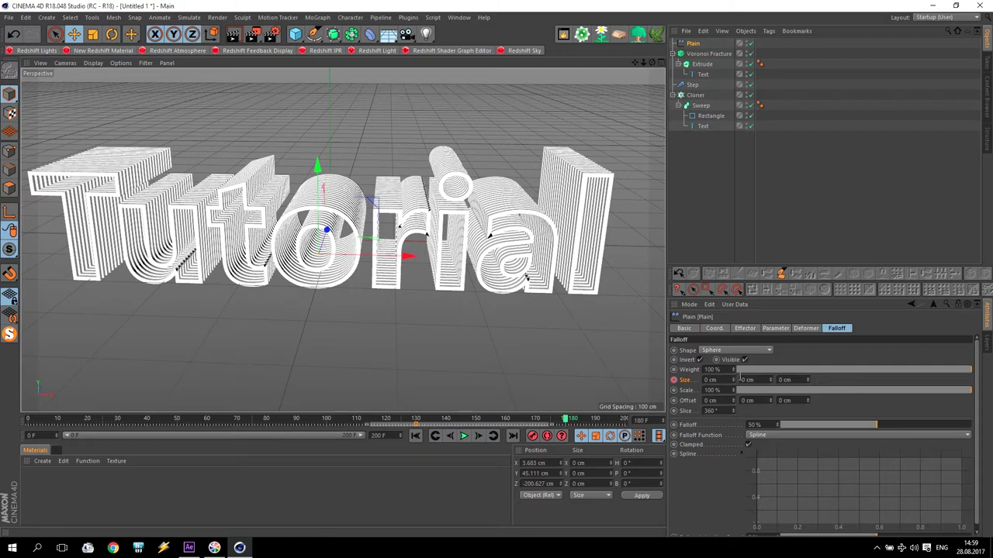
drag(734, 380, 733, 357)
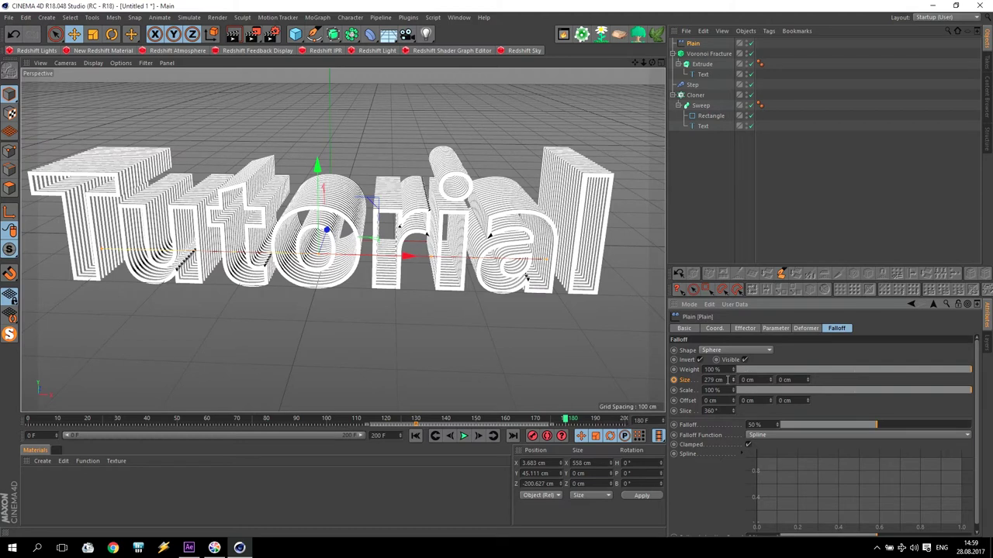
Set the falloff Size X, Y and Z values to 500 cm.
text(500)
key(Tab)
text(500)
key(Tab)
text(500)
key(Return)
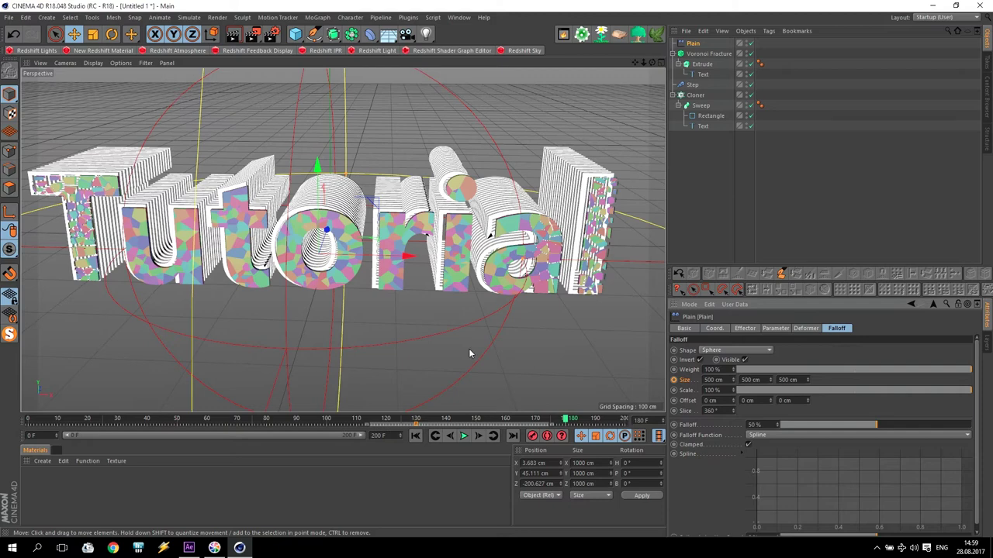
Increase the falloff sizes to 700 cm, then to 750 cm.
alt+drag(264, 289, 454, 194)
scroll(480, 255, down, 5)
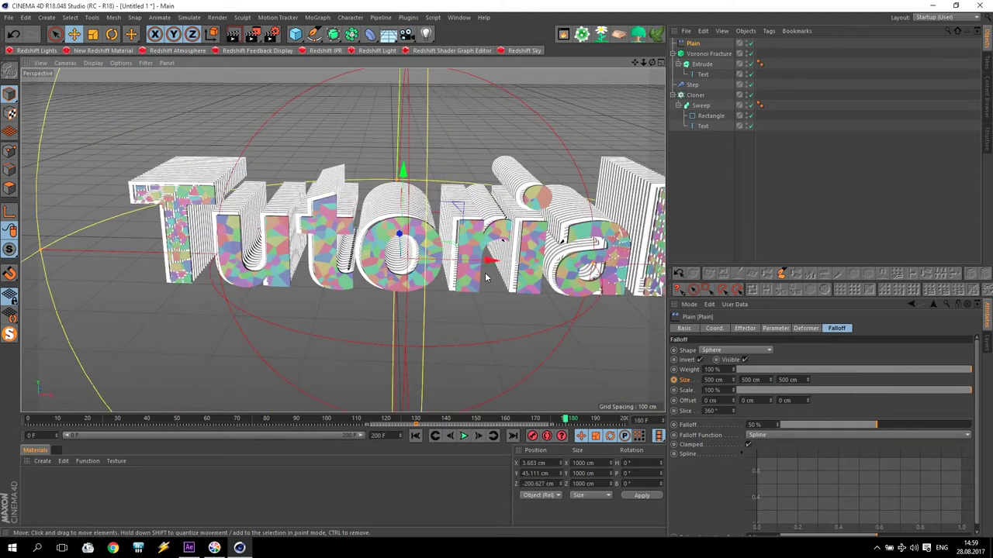
scroll(485, 276, down, 2)
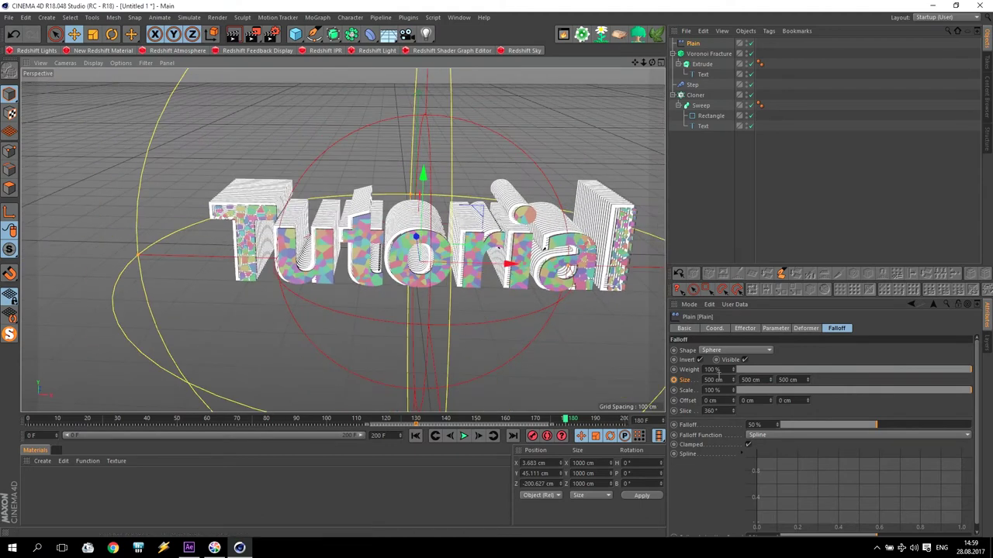
double_click(717, 379)
text(700)
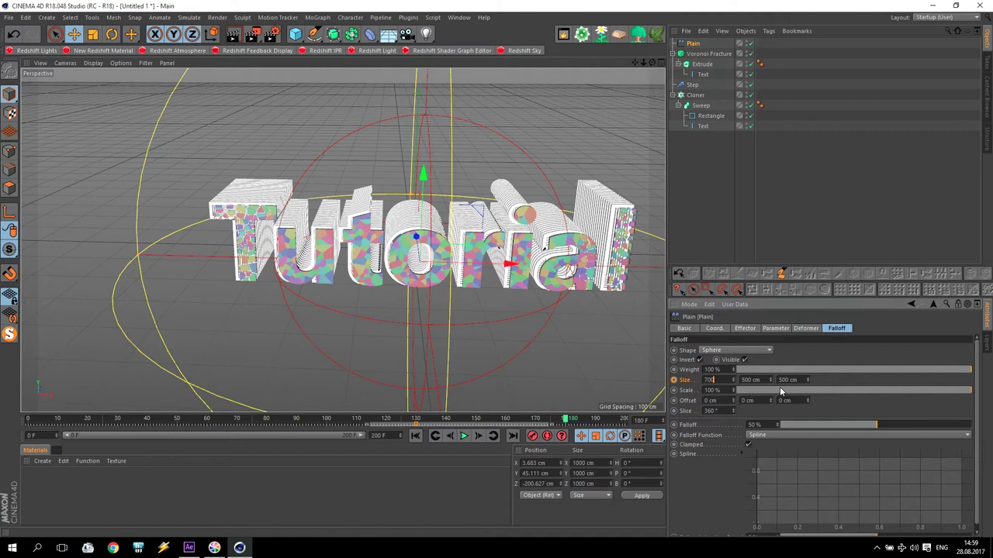
text(700)
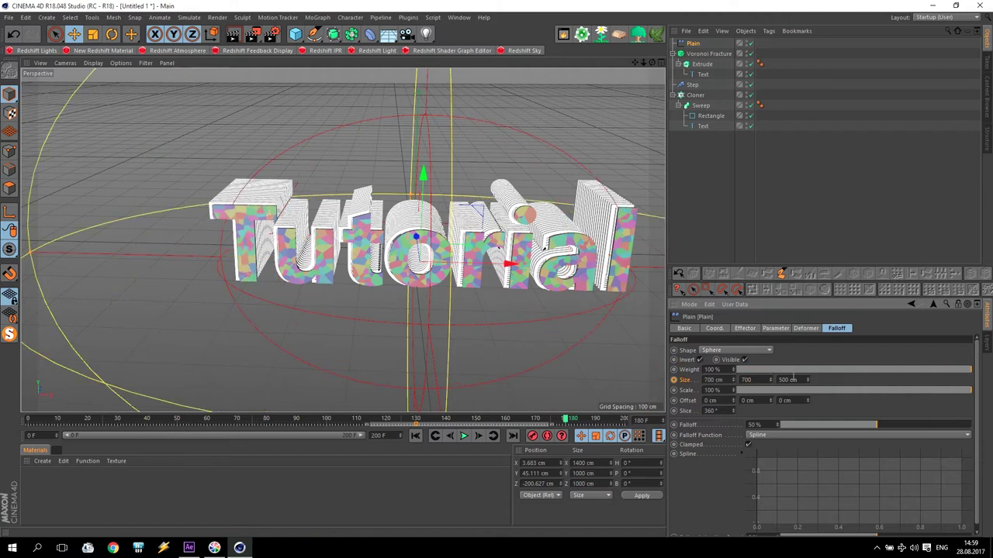
text(700)
key(Return)
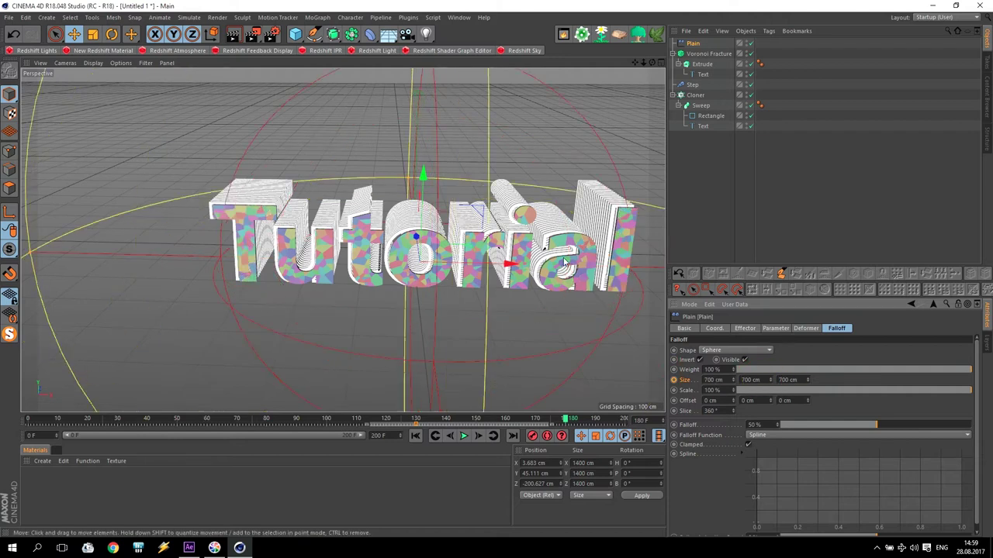
scroll(620, 232, up, 3)
scroll(620, 232, up, 8)
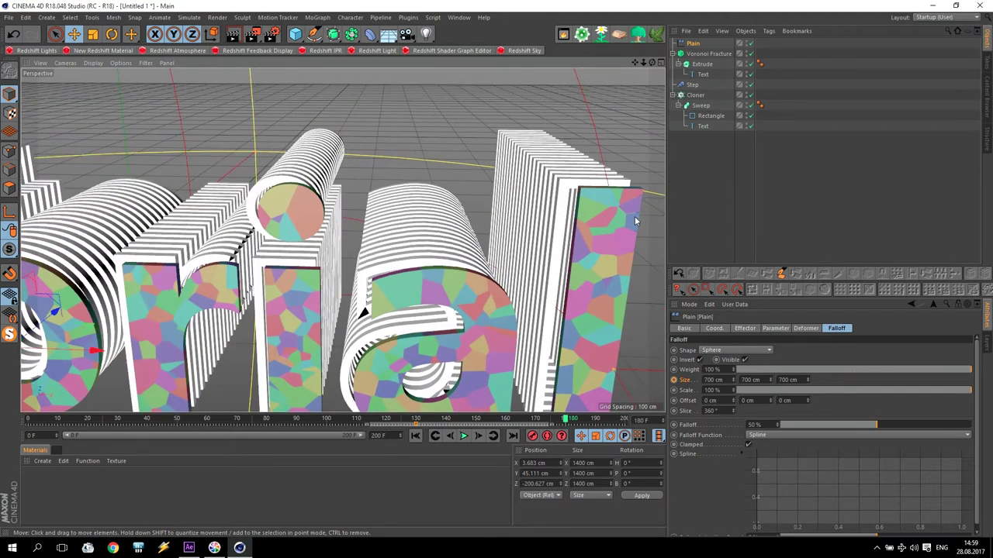
double_click(706, 381)
click(763, 380)
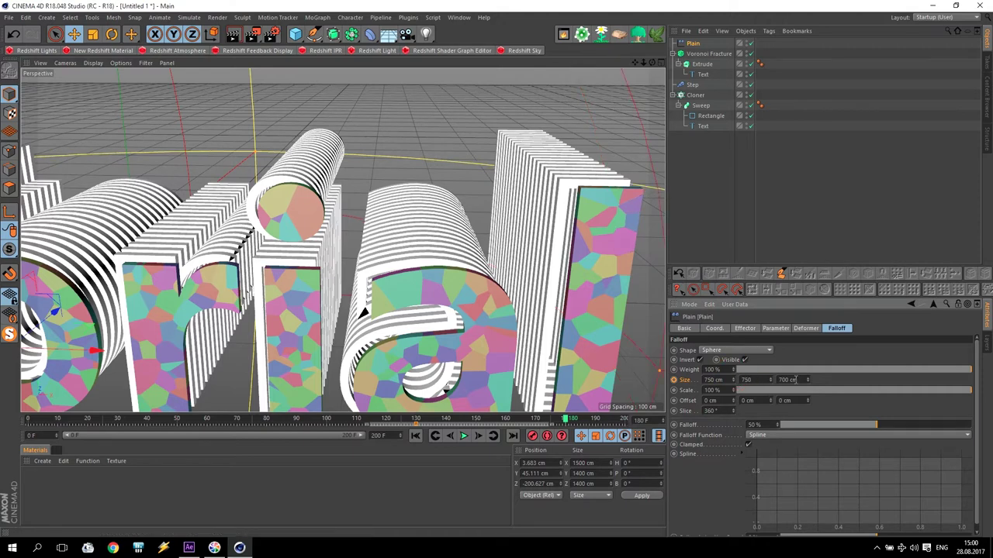
key(Return)
Keyframe the 750 cm falloff size at frame 180 and scrub from frame 127 to preview the growth.
drag(652, 62, 669, 62)
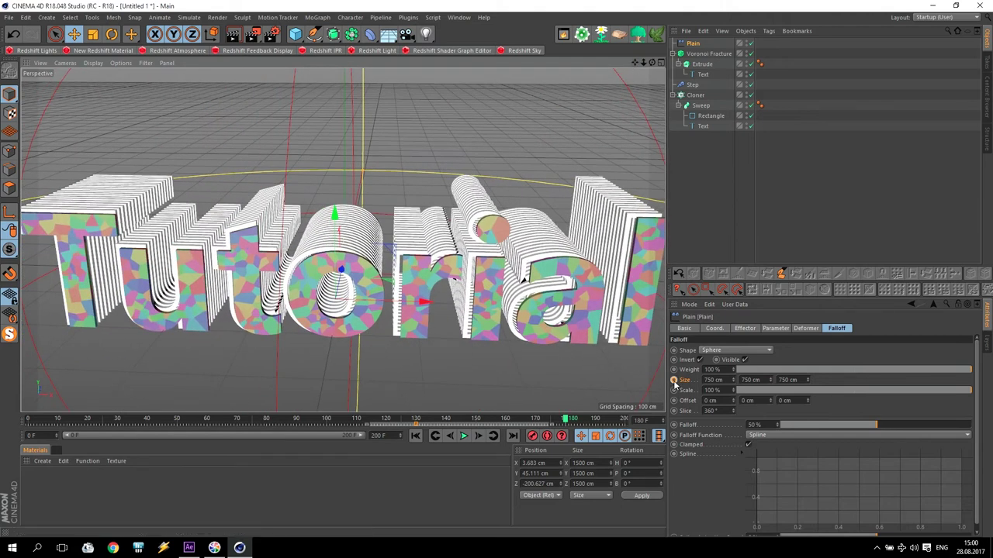
click(674, 381)
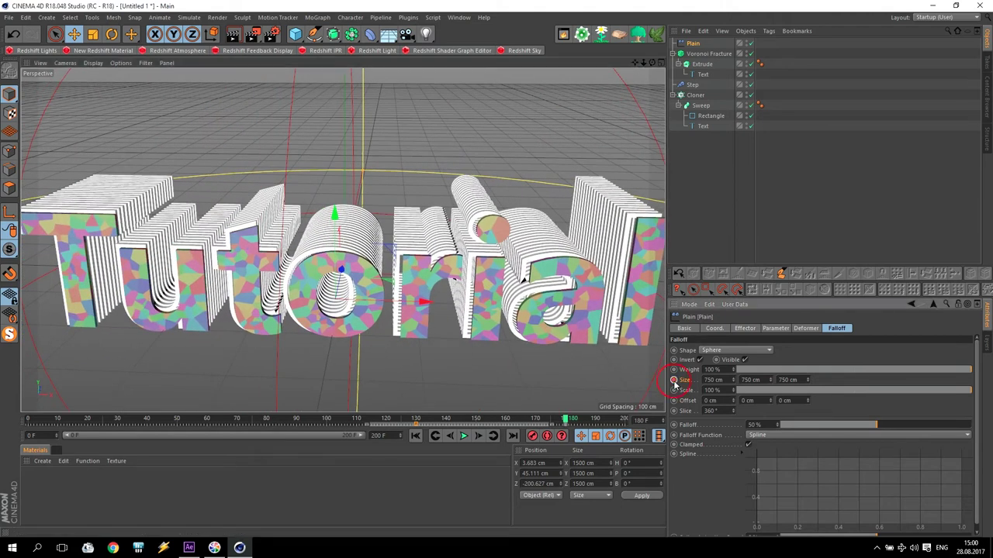
click(406, 425)
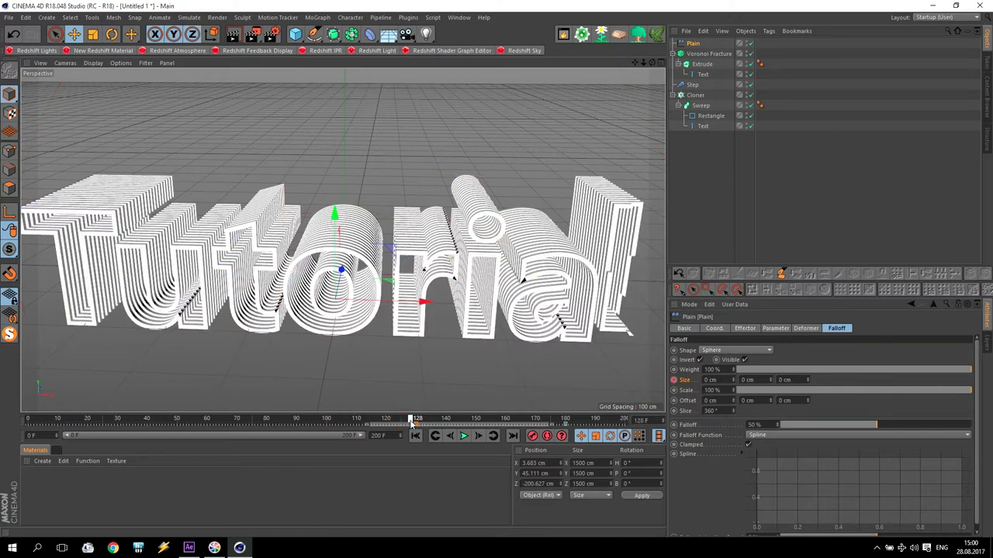
drag(419, 425, 553, 420)
In the Front view, select the Voronoi Fracture and shift it slightly left along X.
middle_click(461, 295)
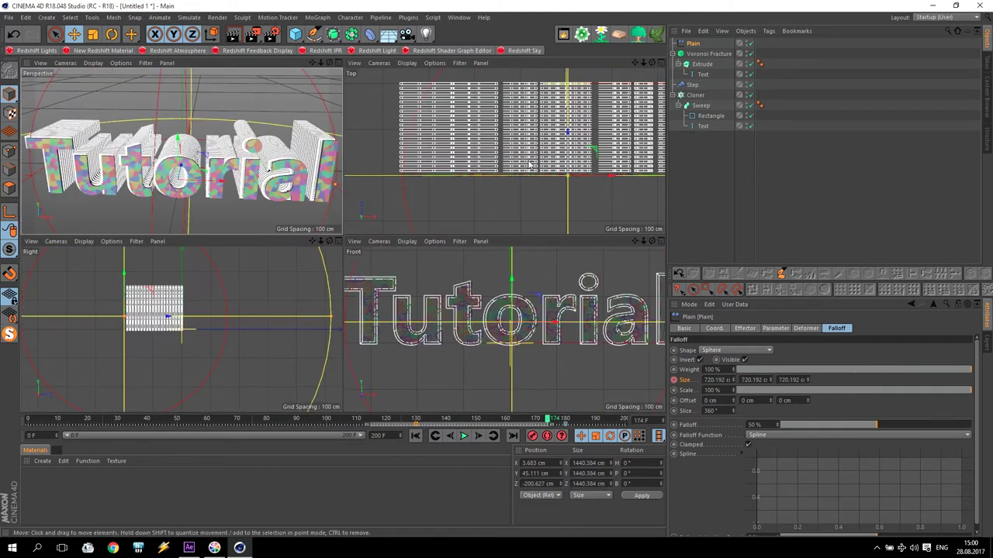
middle_click(517, 318)
scroll(335, 237, up, 8)
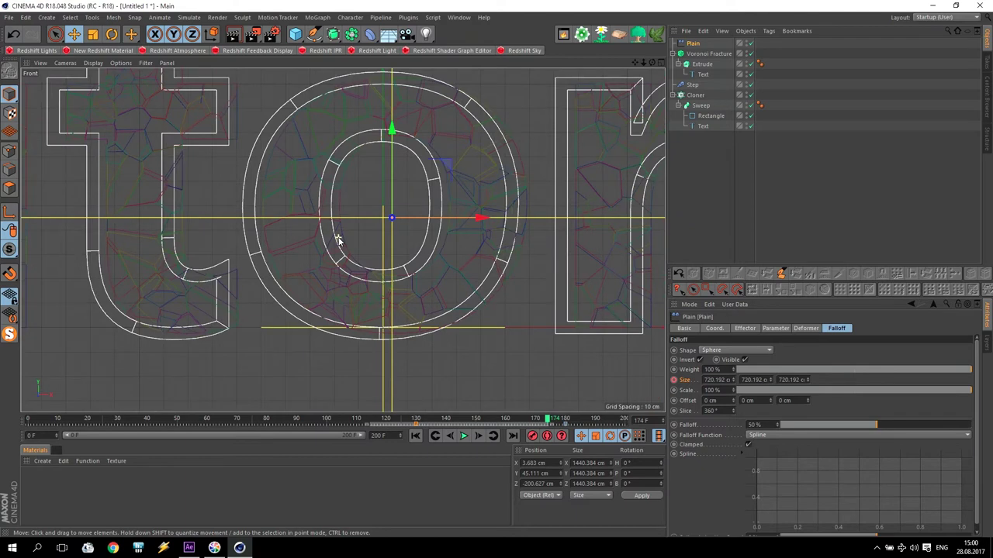
click(703, 74)
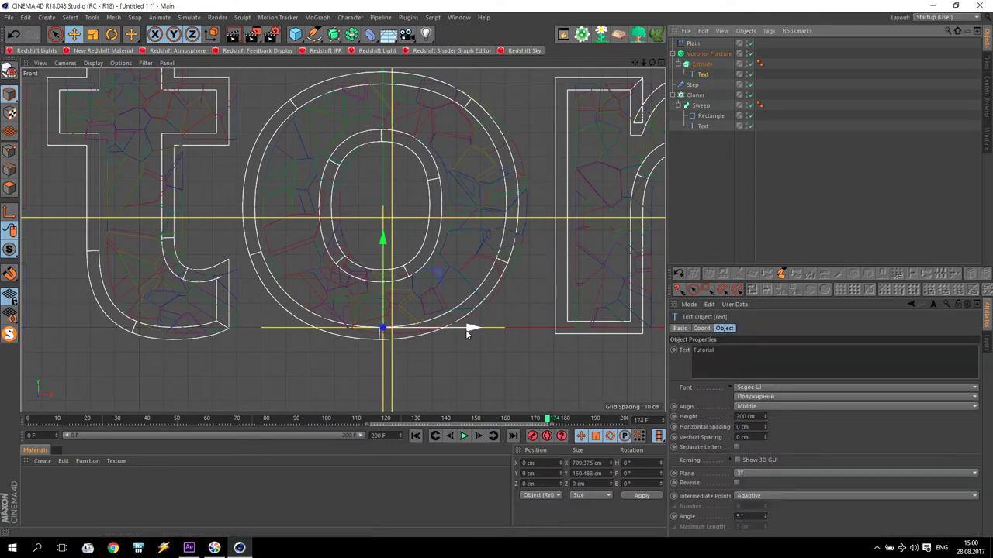
click(468, 332)
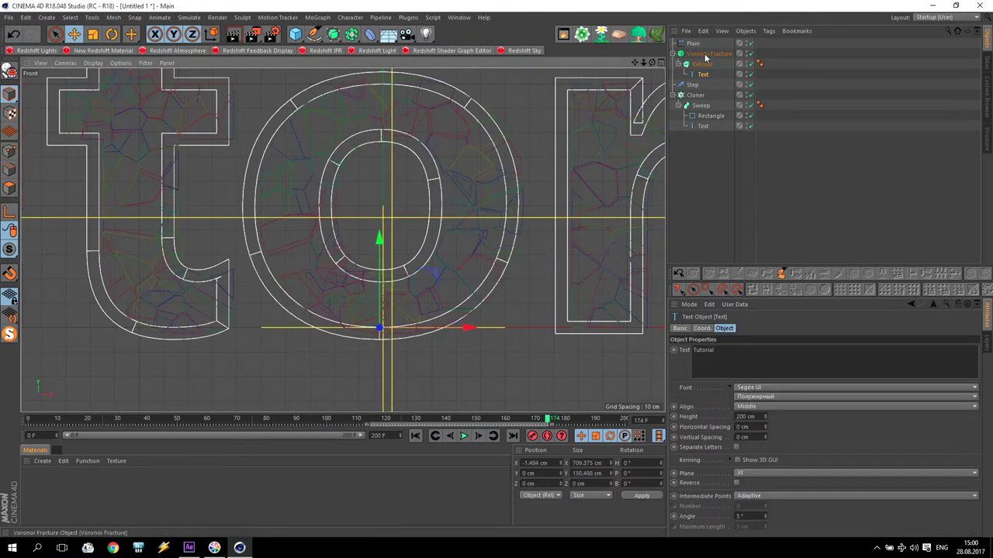
click(706, 55)
drag(462, 332, 458, 332)
Play the fracture animation from frame 0 in the maximized Perspective view, then stop back at frame 0.
middle_click(459, 331)
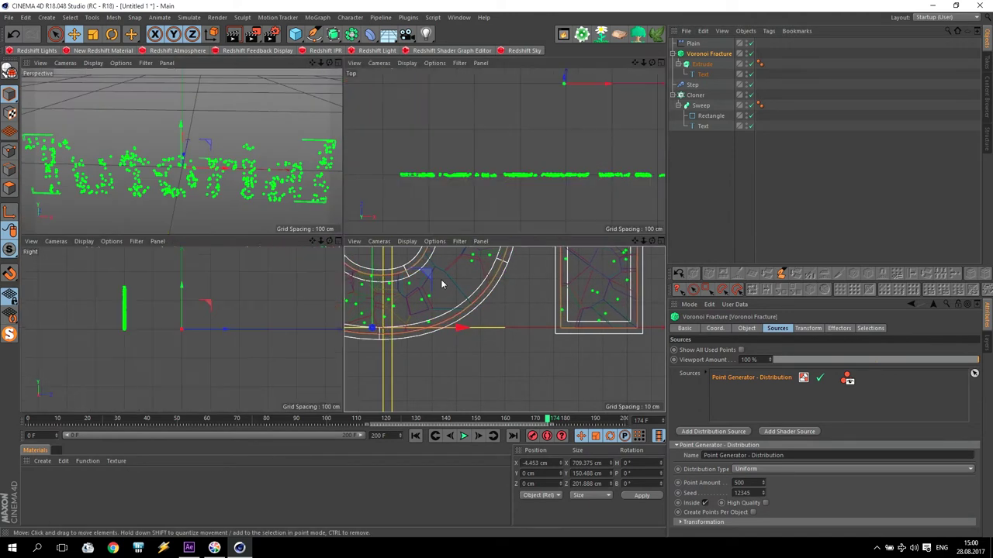
click(416, 436)
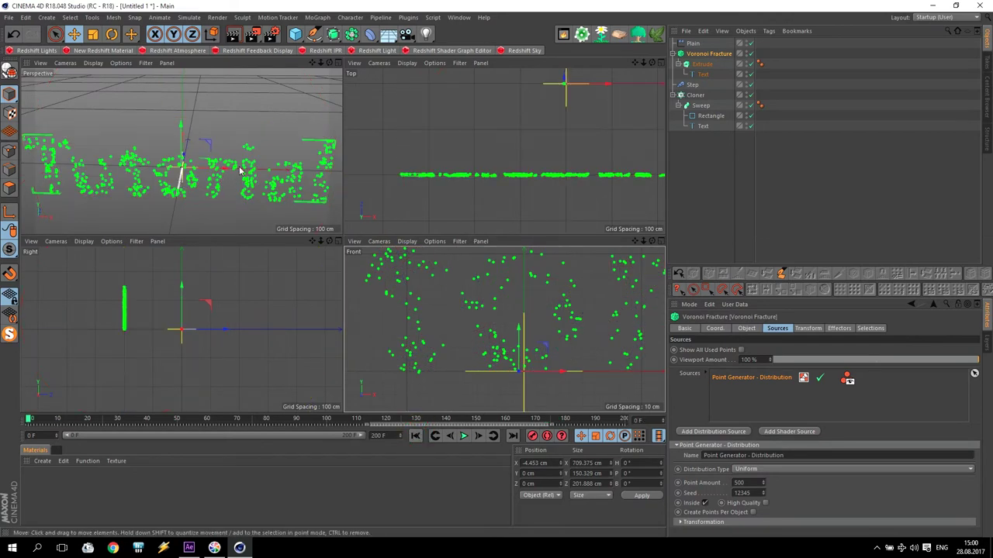
middle_click(238, 168)
click(199, 191)
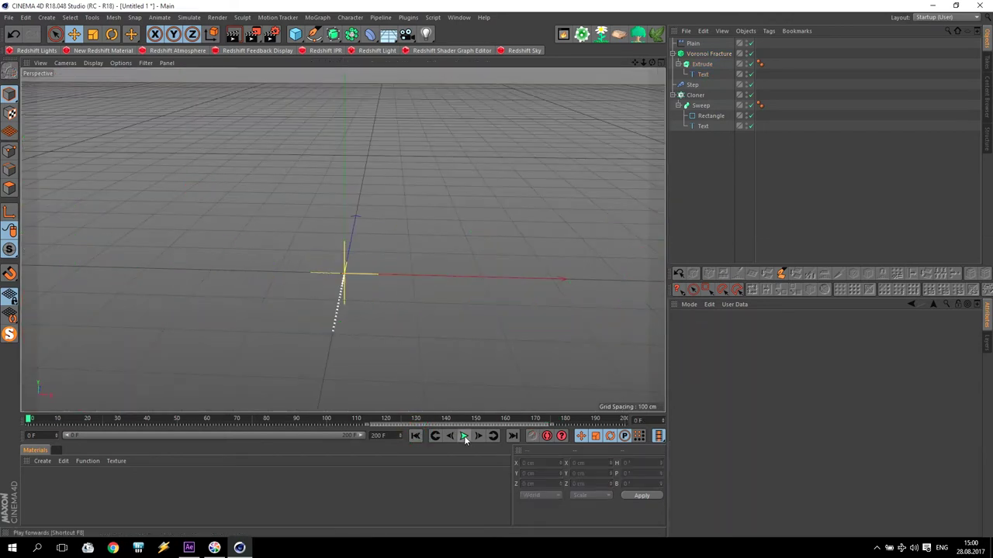
click(464, 436)
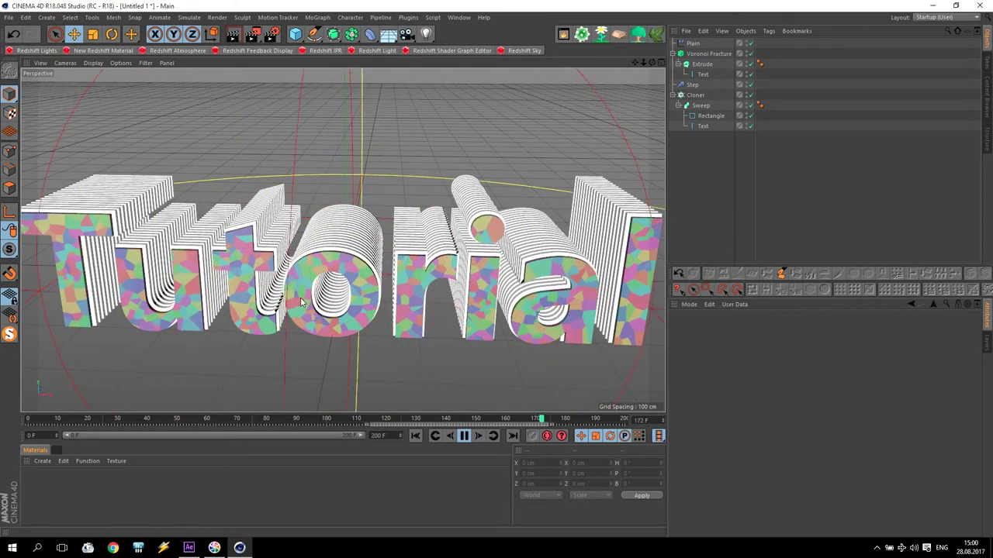
click(463, 437)
click(416, 436)
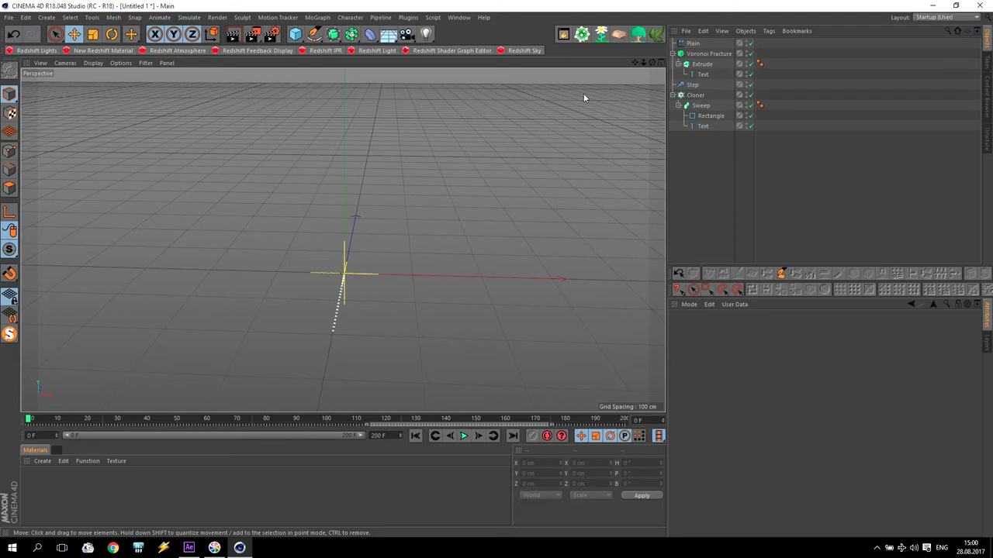
Add a Camera and, around frame 26, move it away from the text in the Top view.
click(407, 34)
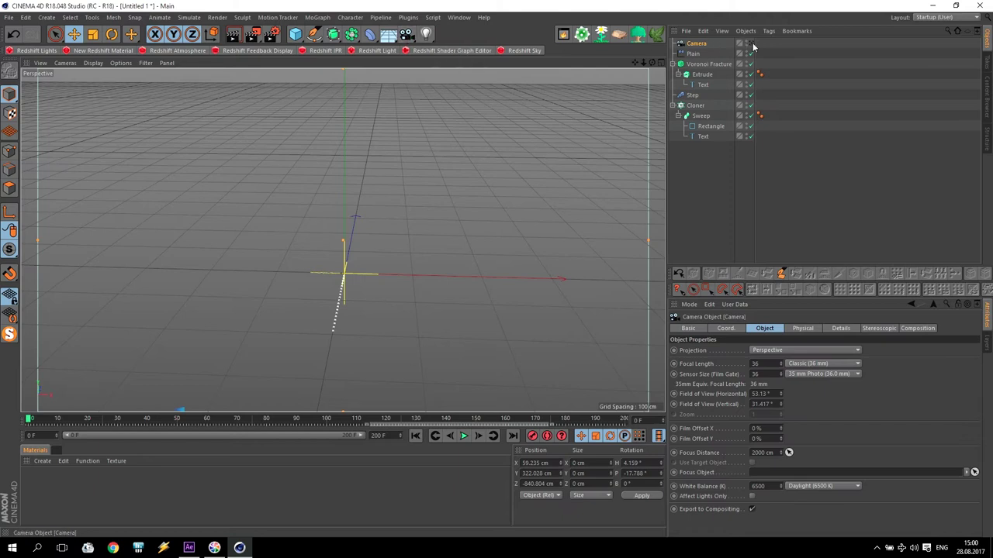
middle_click(434, 226)
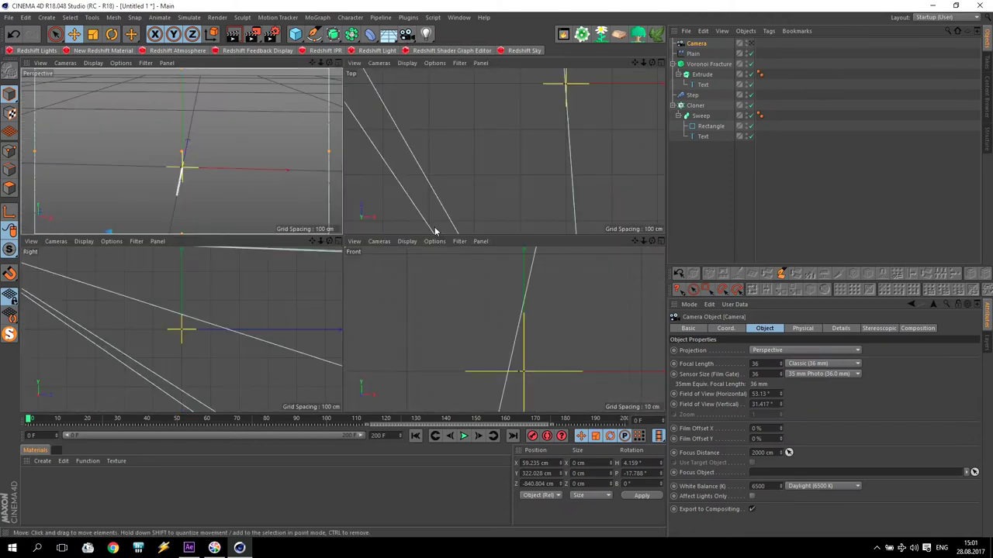
mouse_move(85, 423)
mouse_down()
mouse_move(106, 419)
mouse_move(92, 423)
mouse_up()
alt+middle_drag(505, 151, 504, 151)
drag(546, 185, 584, 80)
alt+middle_drag(542, 173, 442, 173)
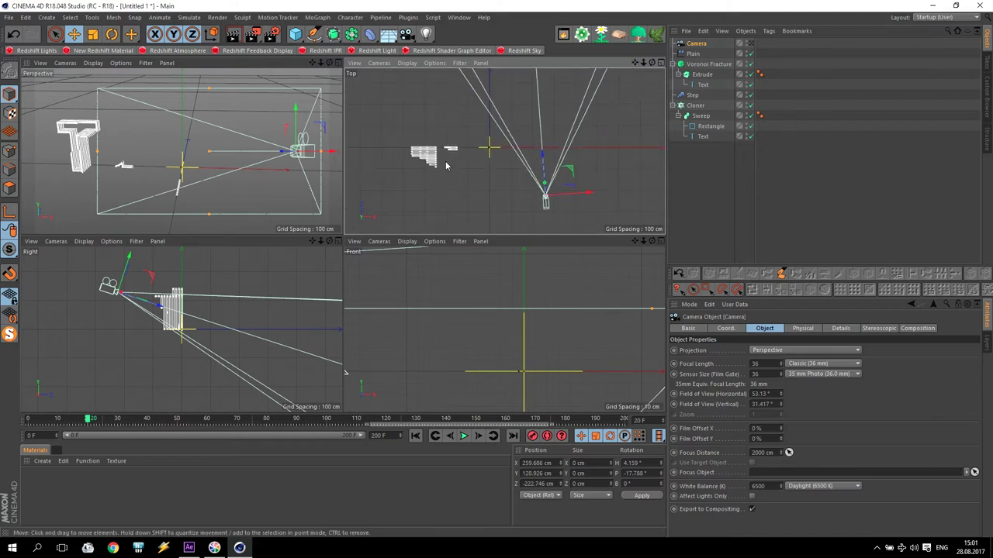
Rotate the camera to face the Tutorial text and move it closer.
click(113, 34)
drag(560, 180, 520, 159)
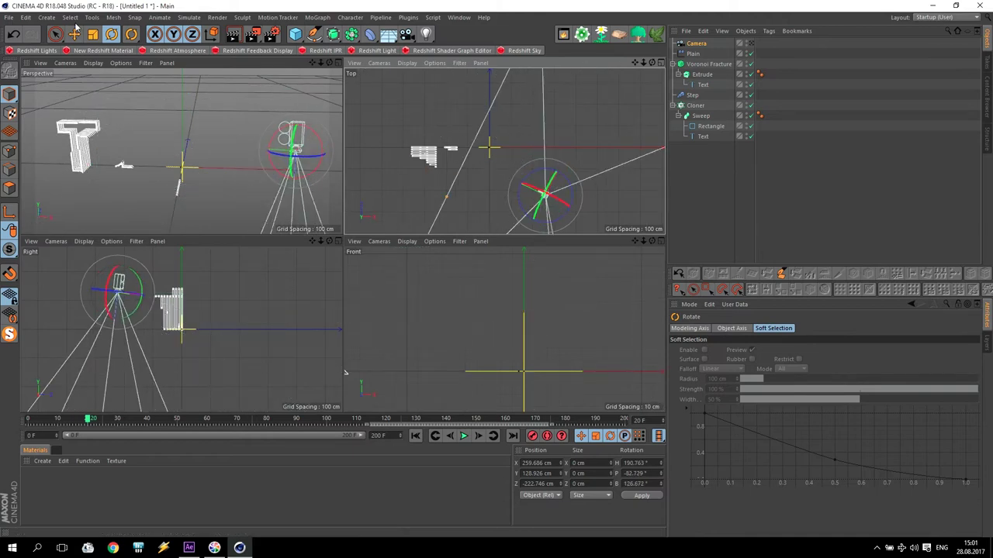
click(16, 36)
drag(526, 217, 547, 221)
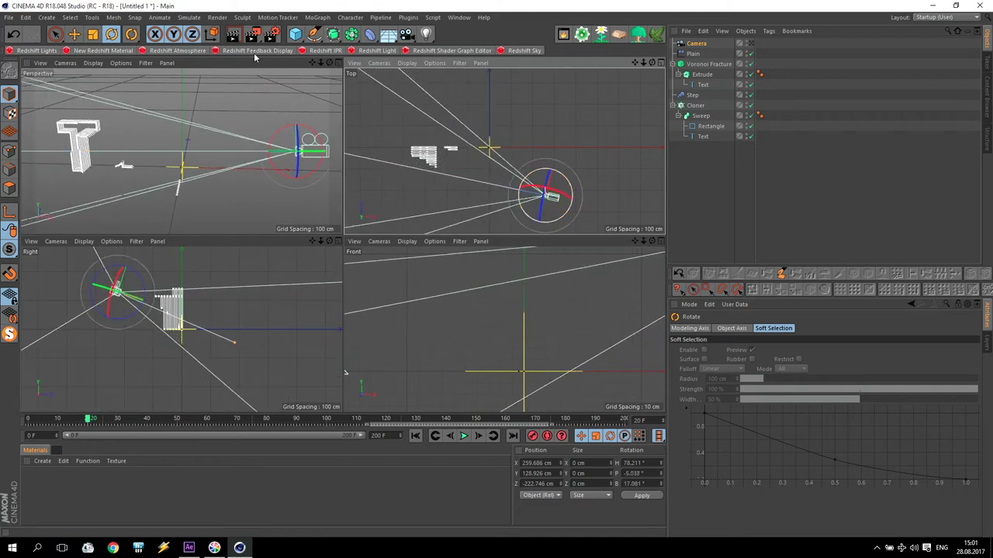
click(82, 36)
drag(525, 169, 460, 143)
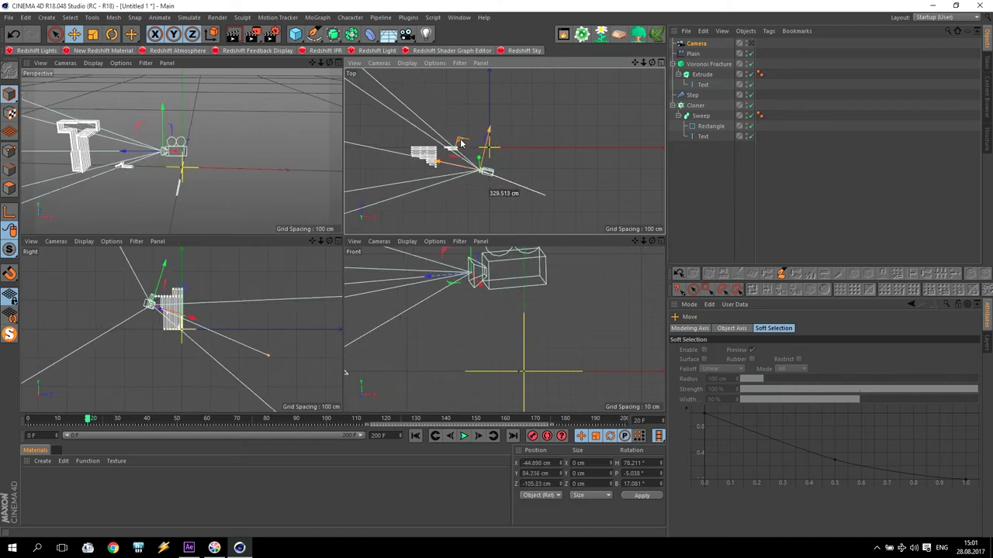
Look through the new camera and position it near the first letters, showing its coordinates.
key(F1)
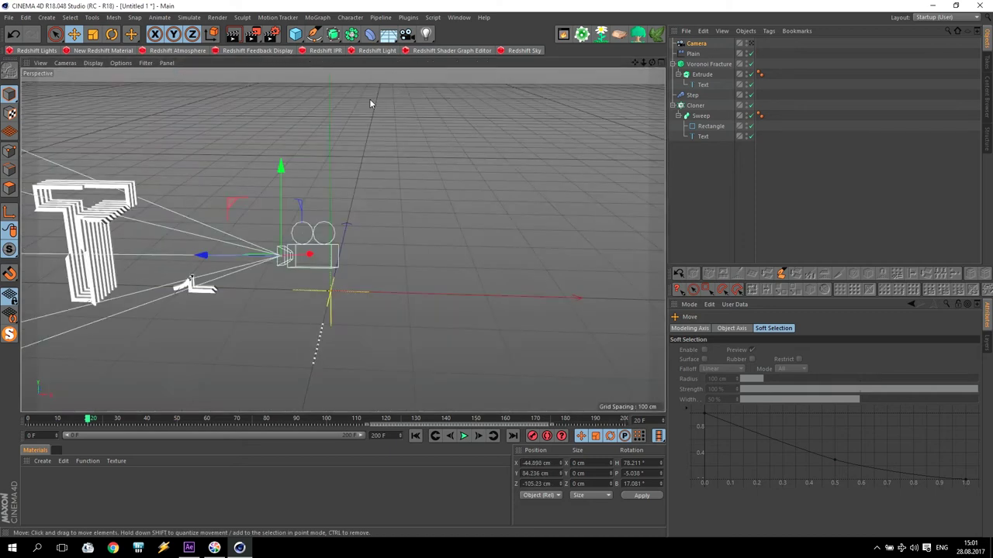
click(750, 43)
key(F5)
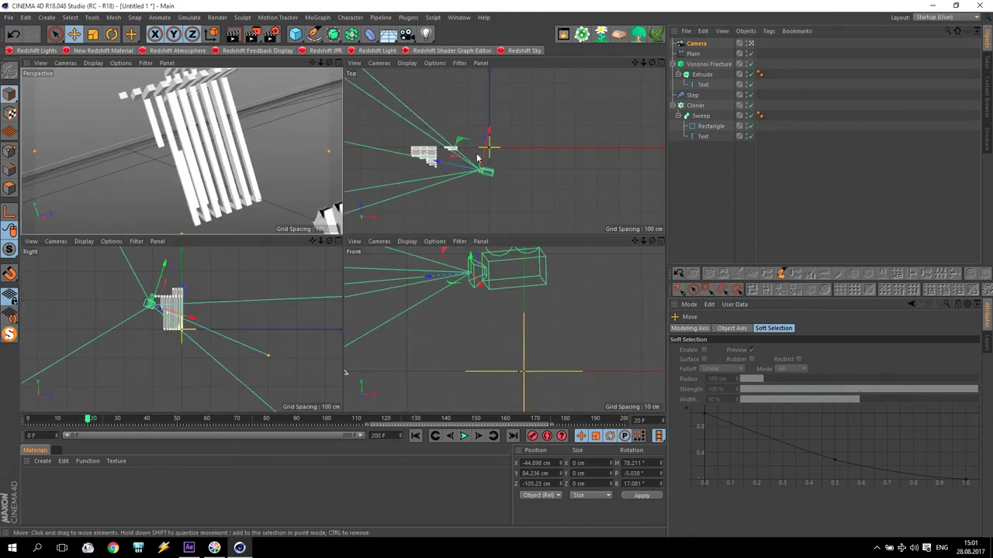
drag(486, 136, 490, 136)
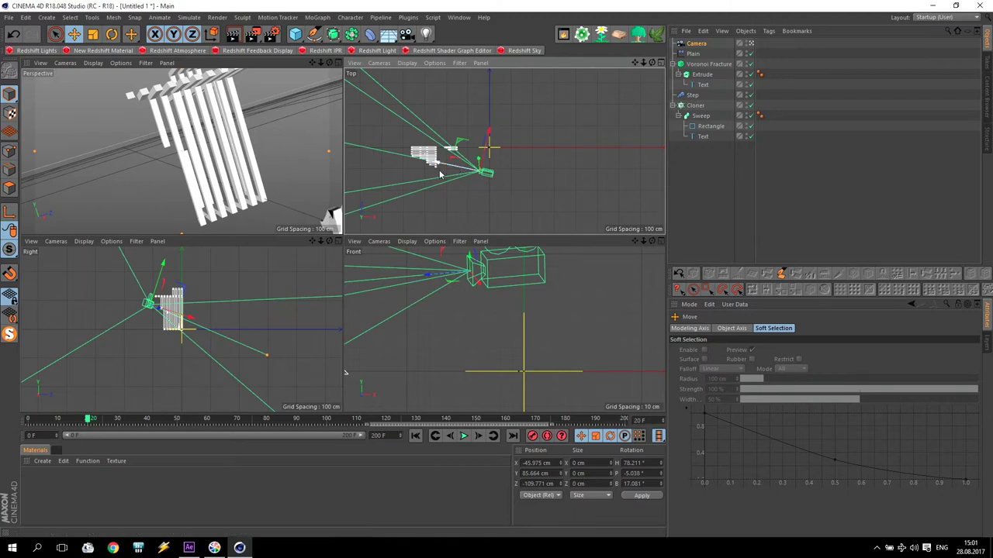
mouse_move(444, 167)
mouse_down()
mouse_move(449, 162)
mouse_move(450, 172)
mouse_move(435, 168)
mouse_up()
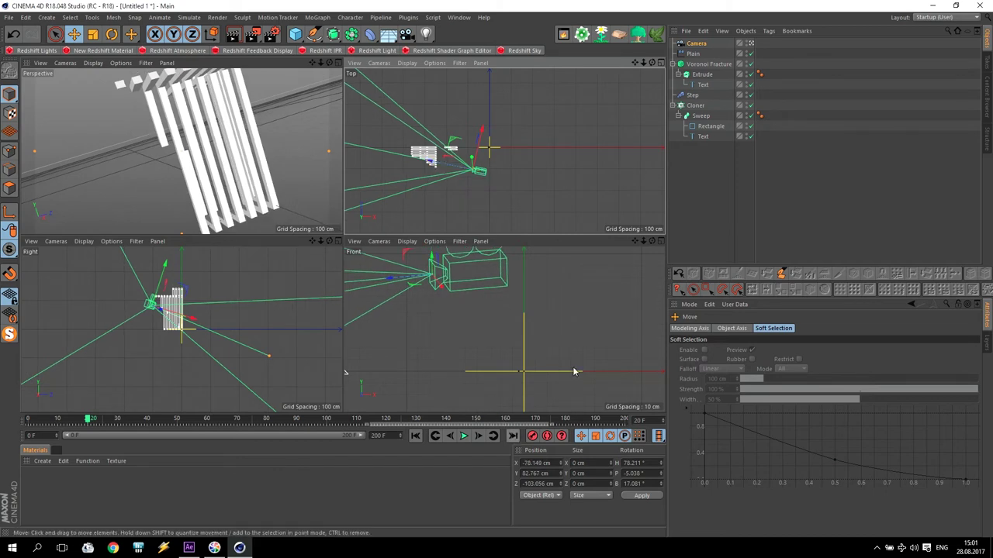
click(696, 45)
click(726, 328)
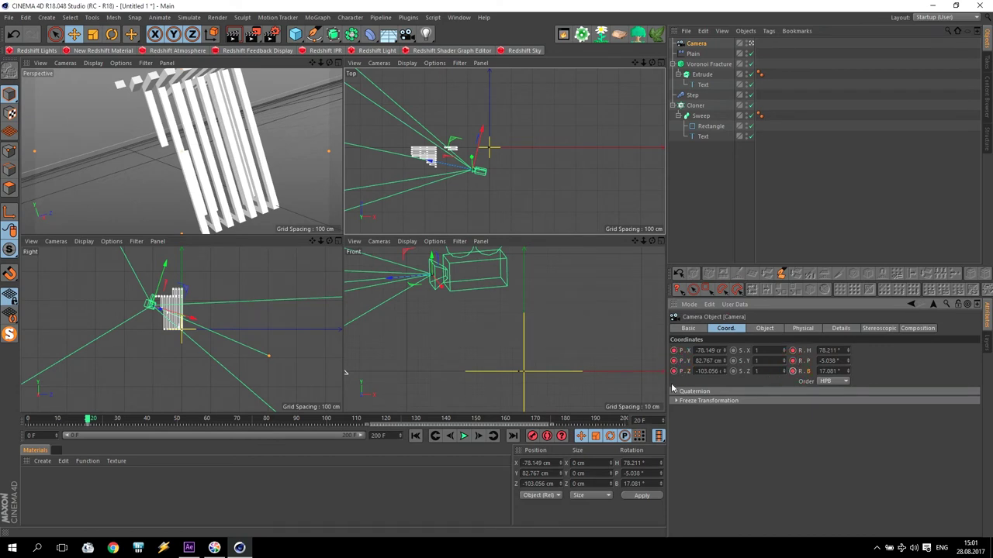
Go to frame 130 and move the camera along X toward the end of the text.
drag(89, 419, 96, 420)
click(89, 427)
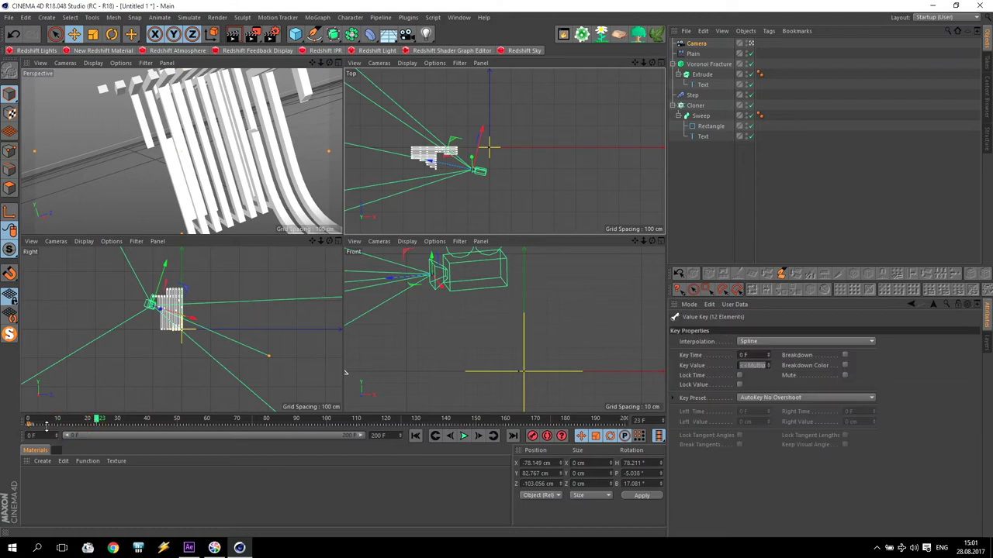
mouse_move(96, 420)
mouse_down()
mouse_move(23, 425)
mouse_move(316, 426)
mouse_up()
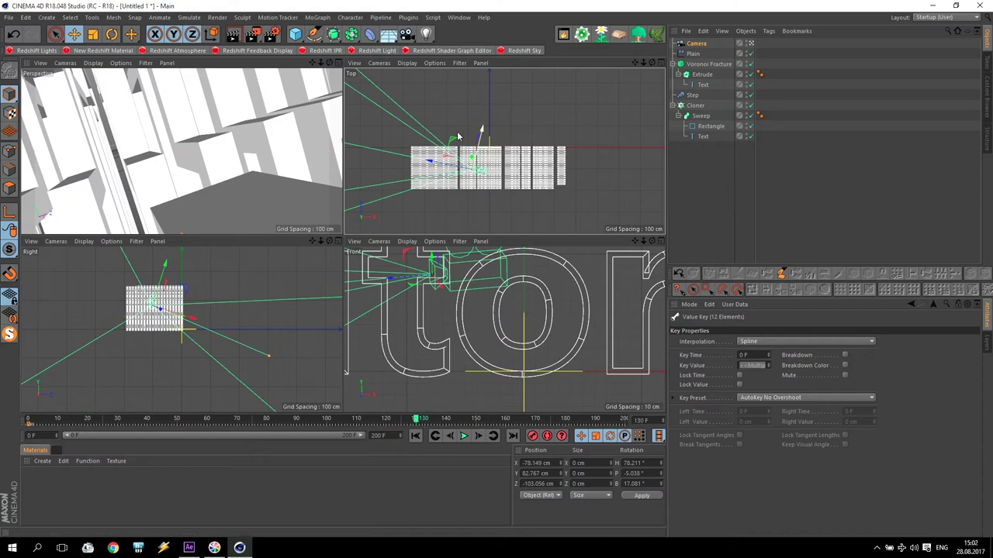
mouse_move(460, 143)
mouse_down()
mouse_move(566, 162)
mouse_move(595, 180)
mouse_up()
drag(635, 241, 642, 305)
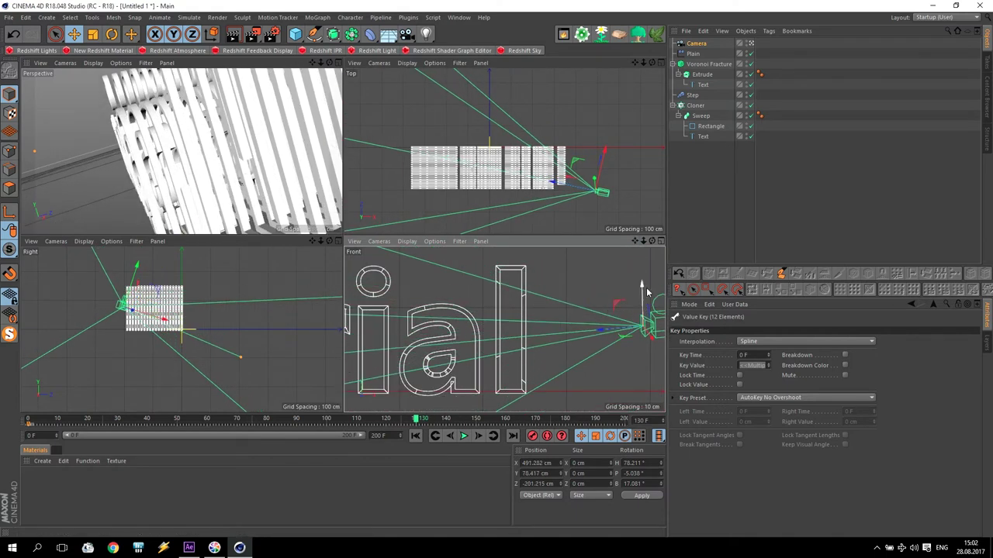
Tilt the camera to pitch -6.038° and bank -15.919°, then keyframe its X, Y, Z position.
click(703, 45)
click(847, 363)
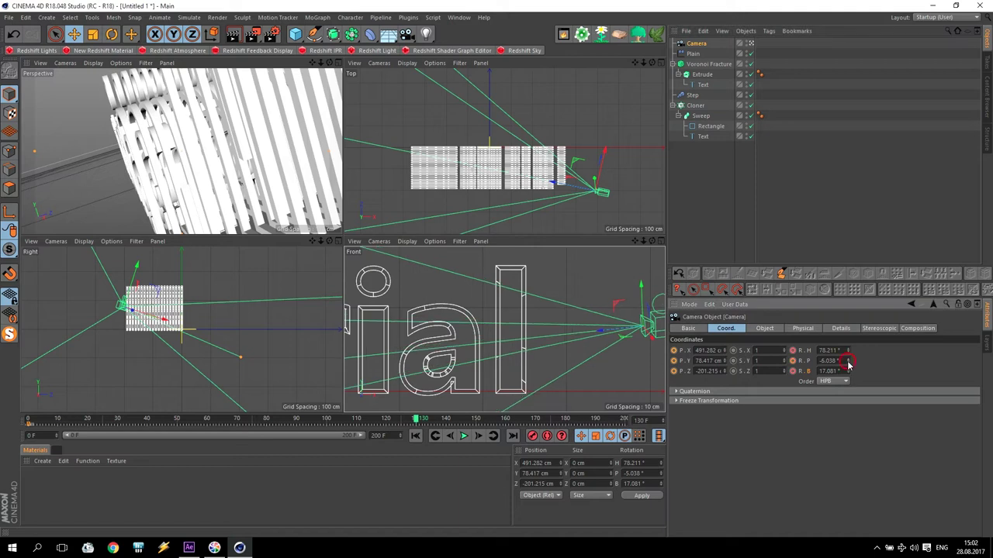
drag(850, 374, 849, 411)
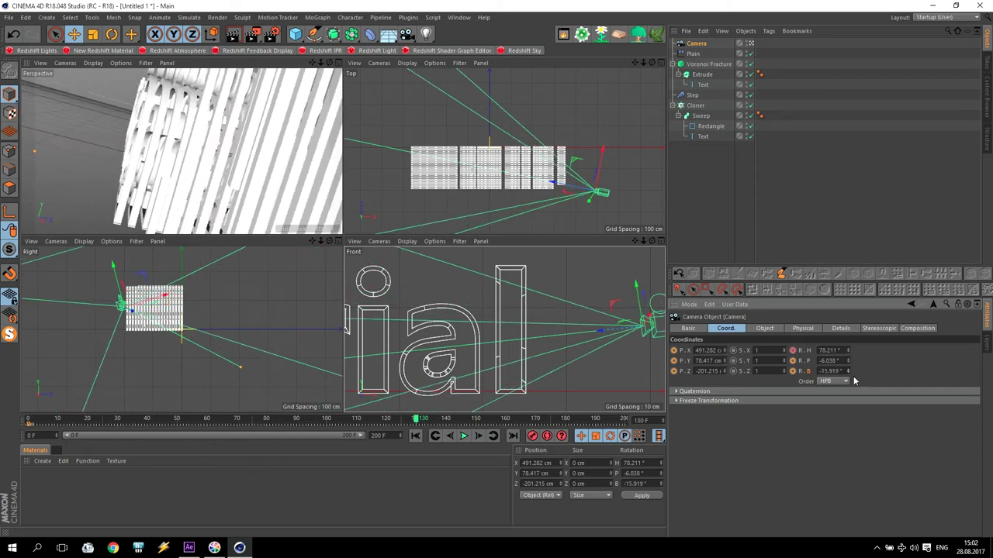
drag(597, 165, 602, 158)
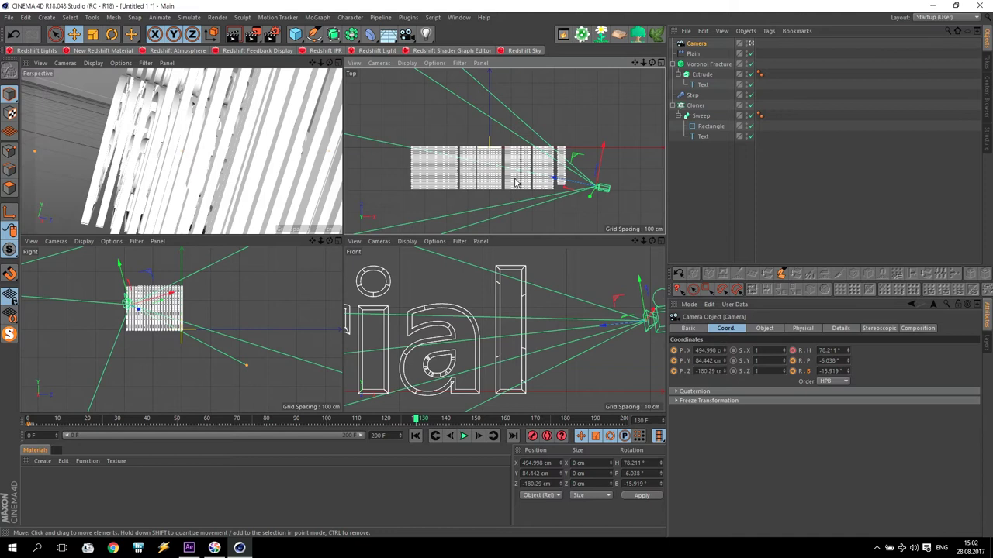
click(674, 350)
click(673, 360)
click(673, 370)
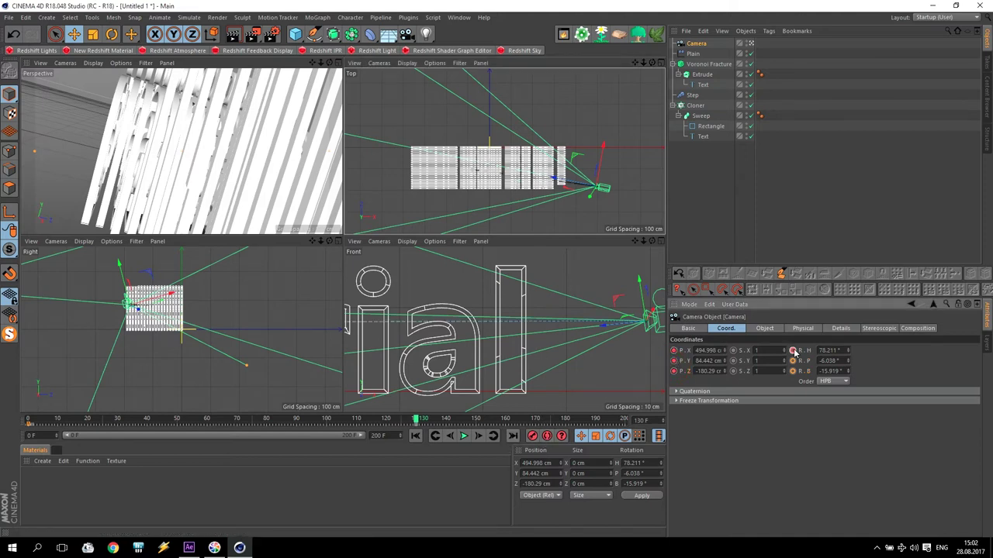
drag(417, 420, 567, 424)
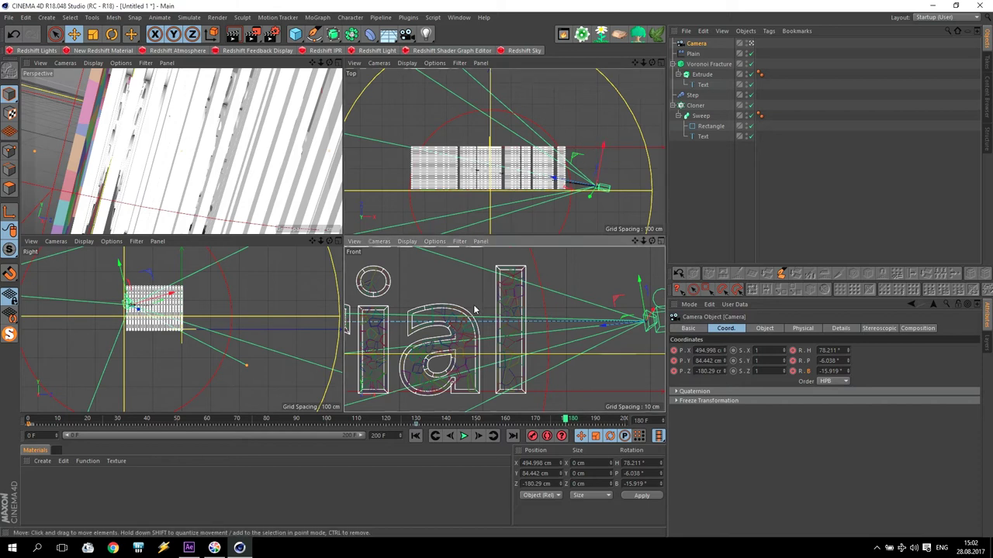
Undo the last Perspective view change and roughly move and rotate the camera in the Top view.
scroll(488, 324, down, 5)
scroll(284, 321, down, 4)
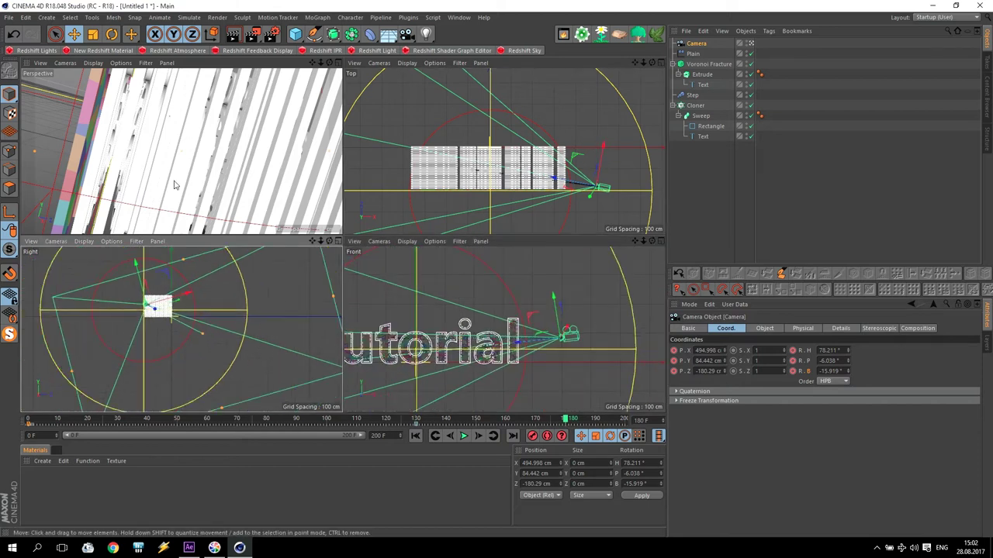
scroll(214, 154, down, 4)
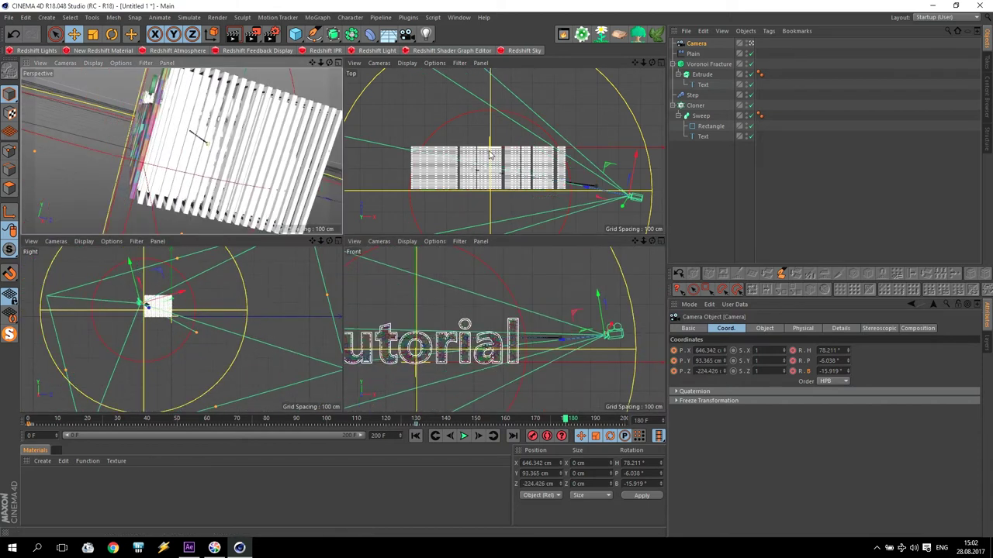
click(40, 63)
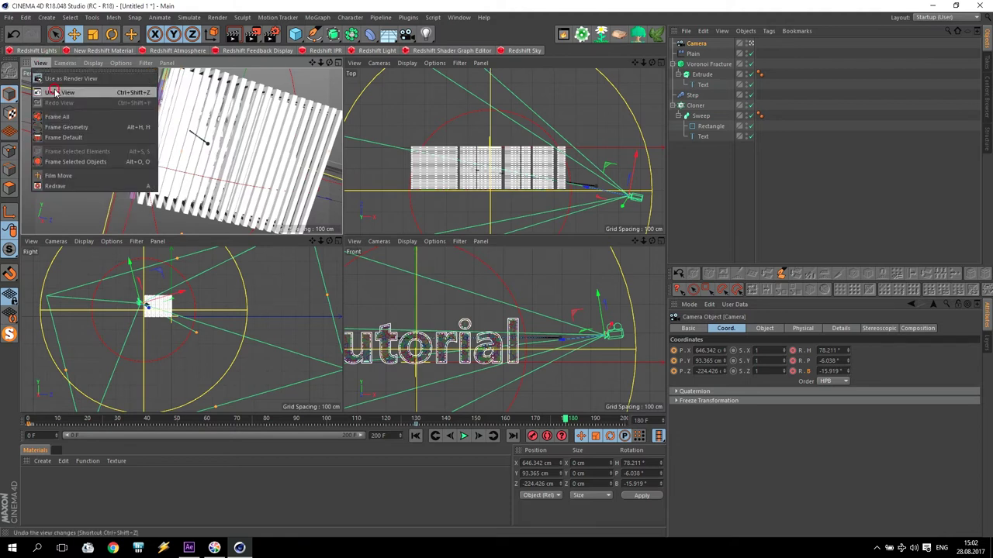
click(59, 93)
drag(634, 63, 520, 196)
key(r)
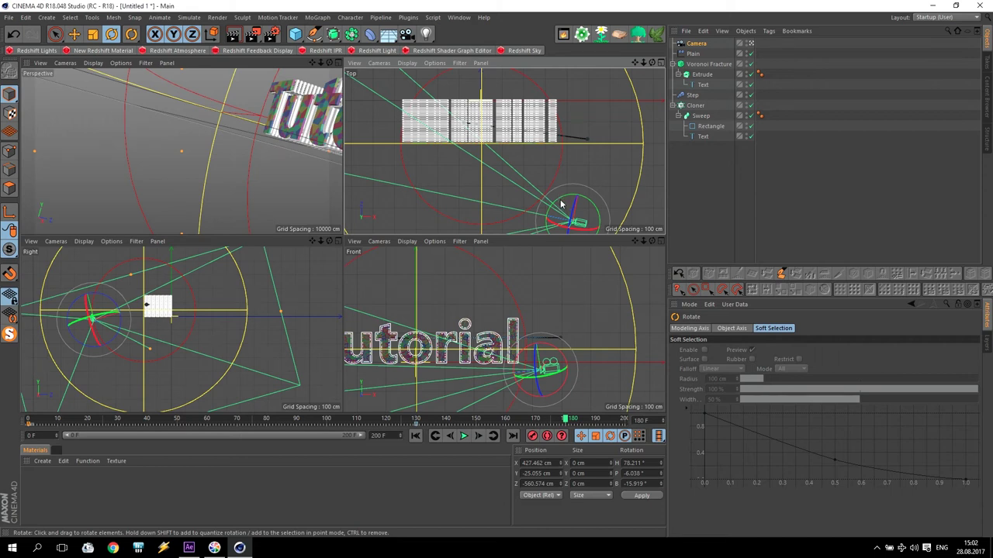
drag(565, 201, 522, 220)
click(72, 34)
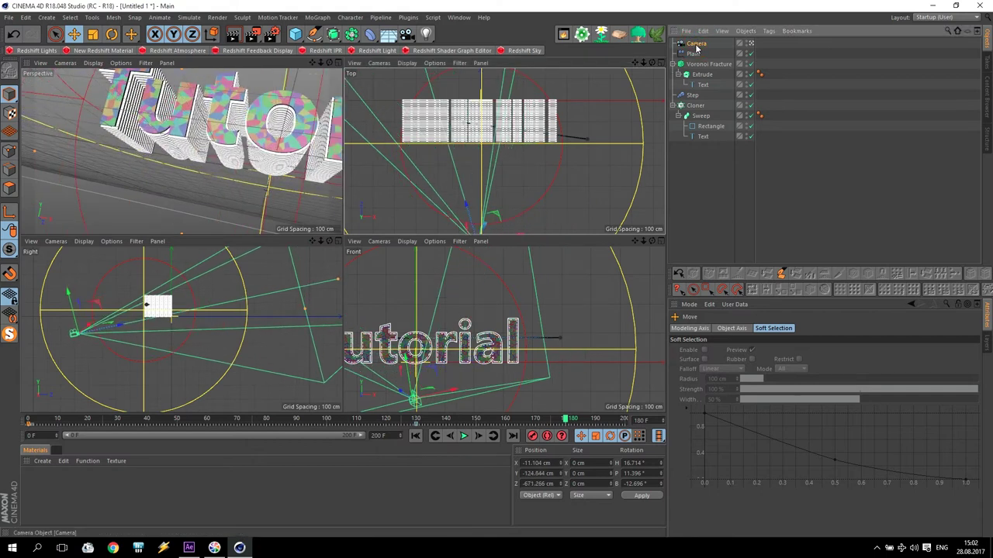
Set the camera's X position, heading, pitch and bank to 0, then raise it so the text fills the view.
click(696, 43)
click(711, 351)
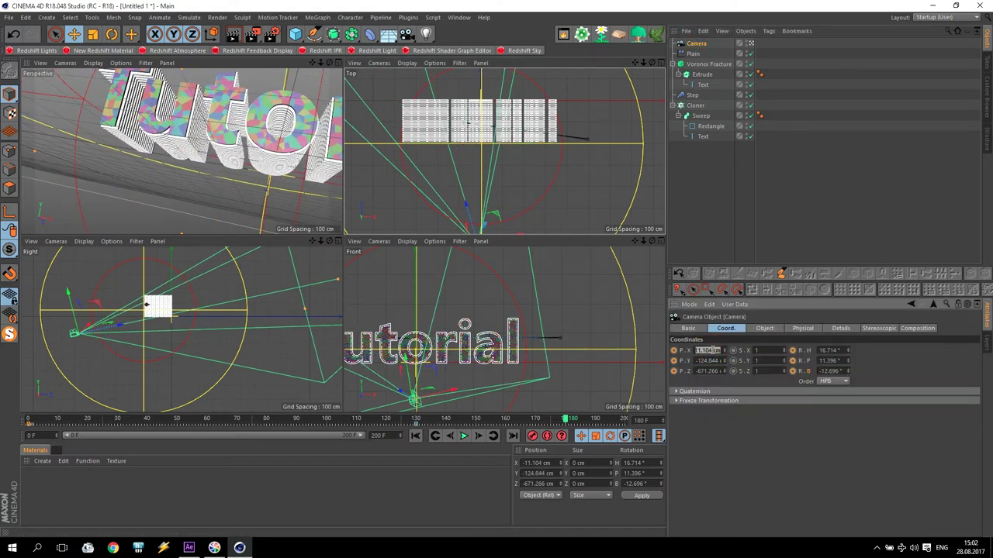
text(0)
key(Return)
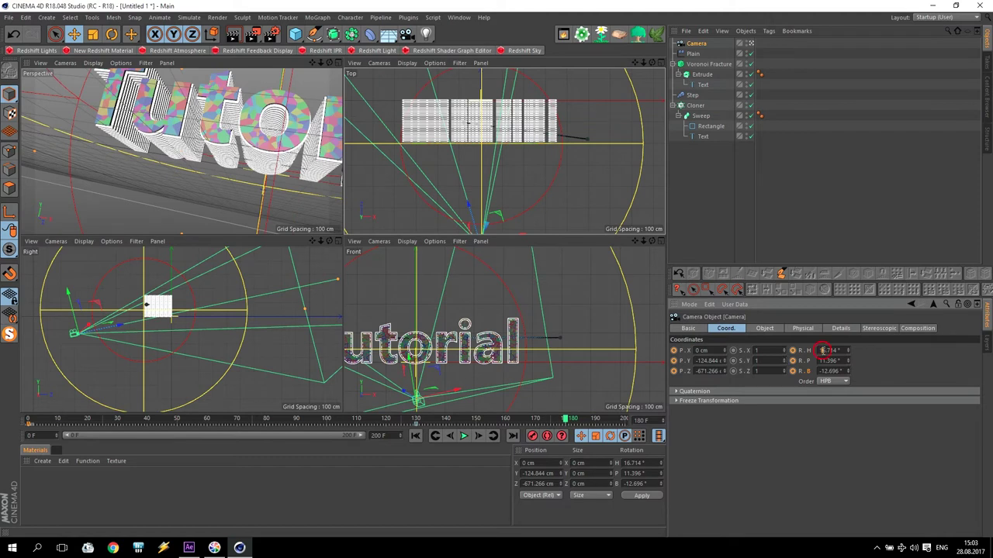
click(823, 350)
text(0)
key(Return)
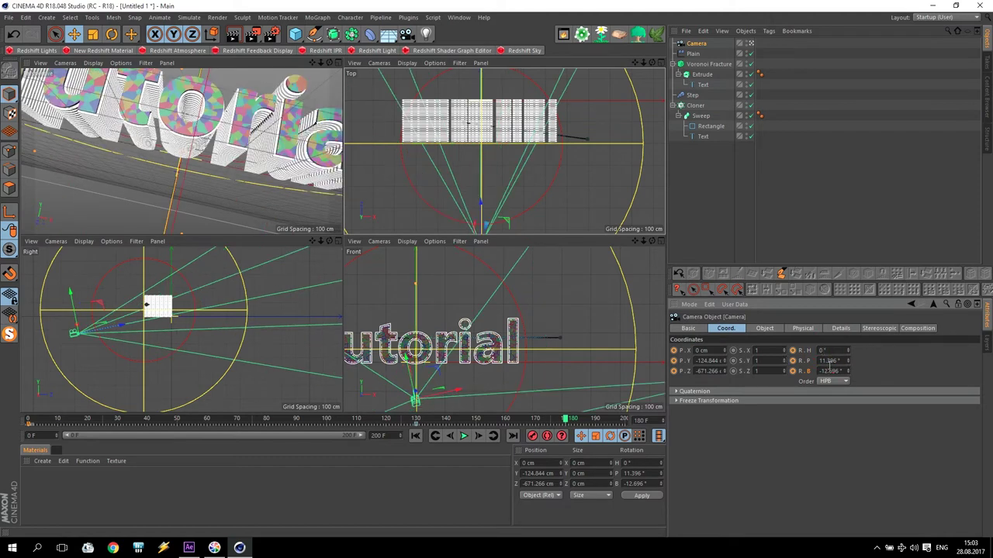
text(0)
key(Return)
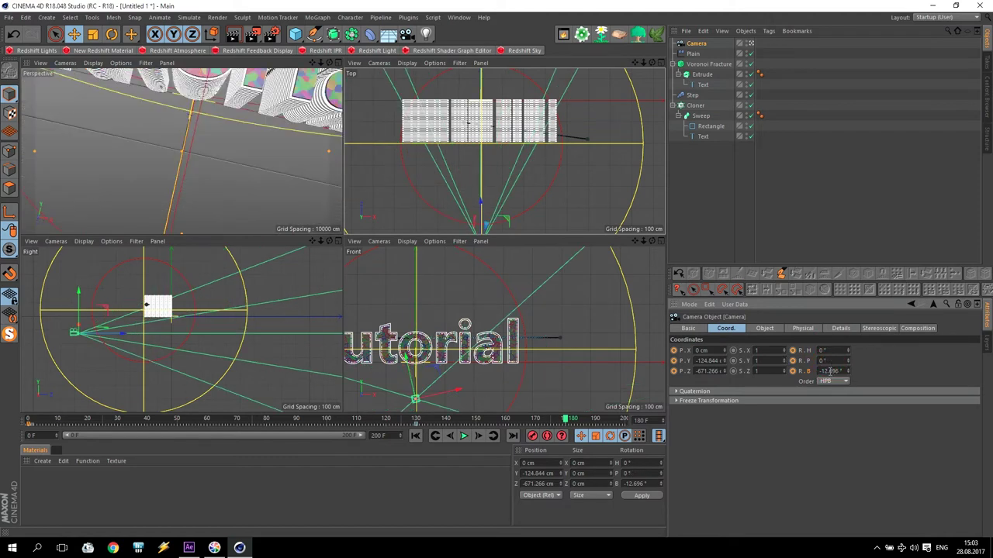
key(Return)
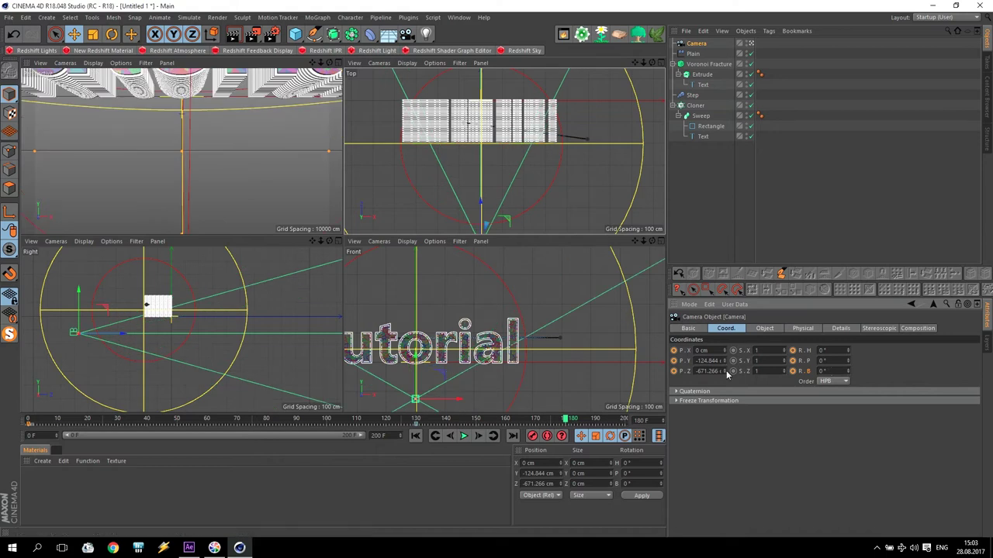
mouse_move(728, 362)
mouse_down()
mouse_move(727, 315)
mouse_move(725, 423)
mouse_move(730, 369)
mouse_up()
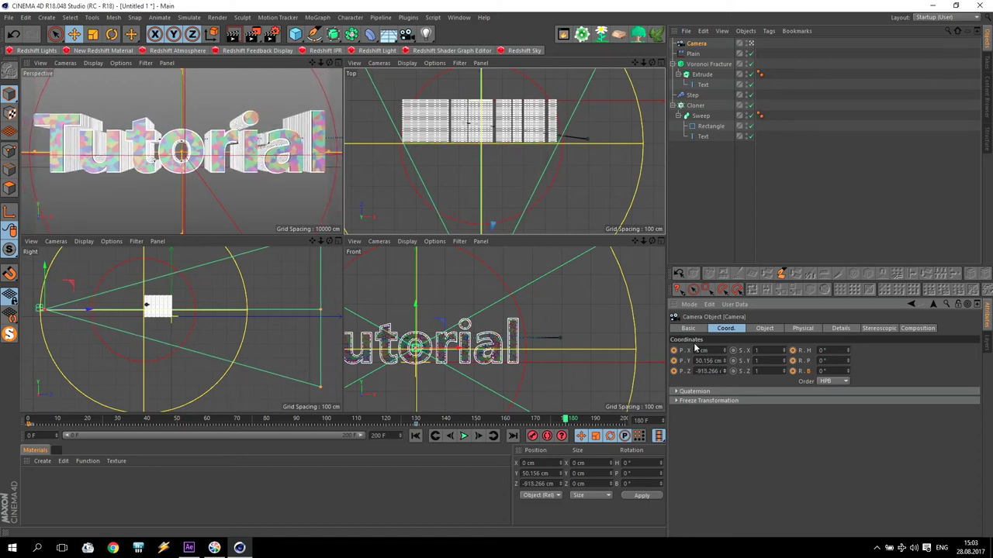
Keyframe the camera's heading, pitch, bank and X, Y, Z position at frame 180.
click(792, 351)
click(792, 361)
click(792, 371)
click(673, 351)
click(673, 361)
click(674, 370)
Switch the renderer to Redshift with 576 px output height, then pull the camera back to Z -1003.266 cm.
click(272, 36)
click(124, 33)
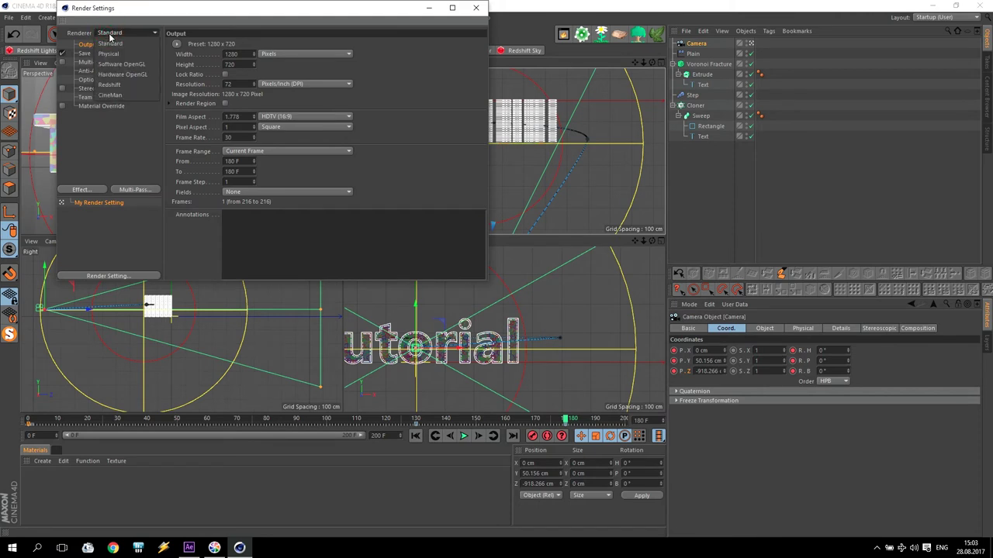
click(117, 86)
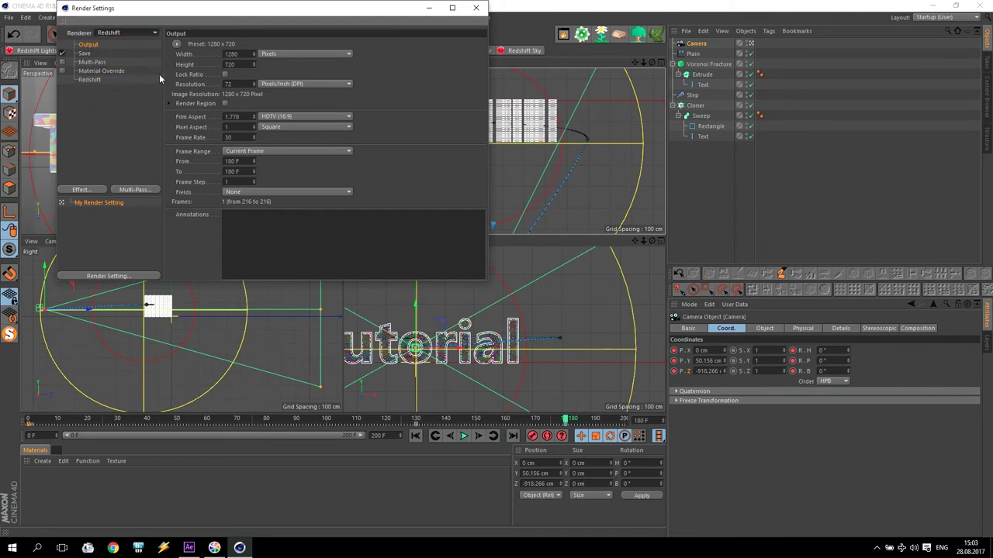
double_click(240, 64)
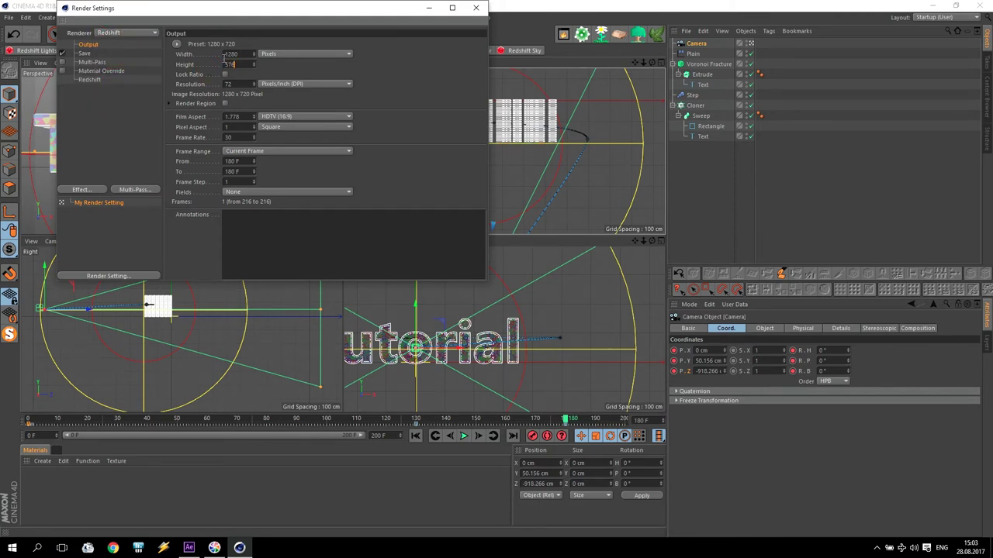
key(Return)
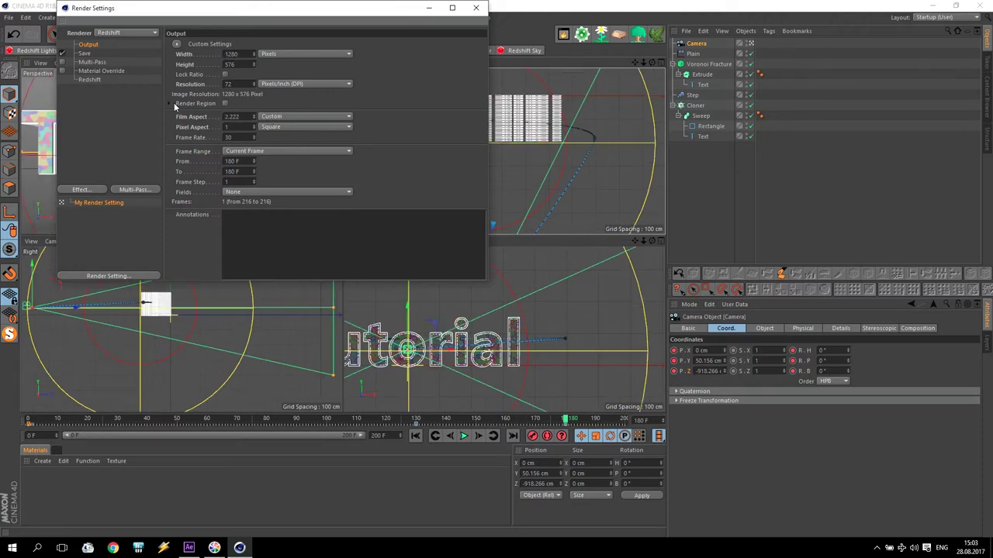
click(475, 8)
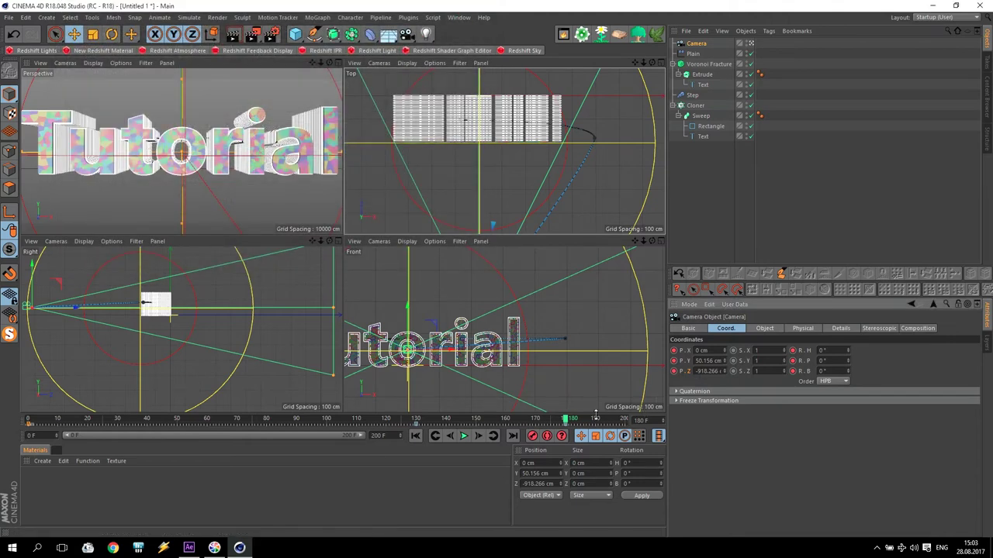
drag(727, 374, 727, 402)
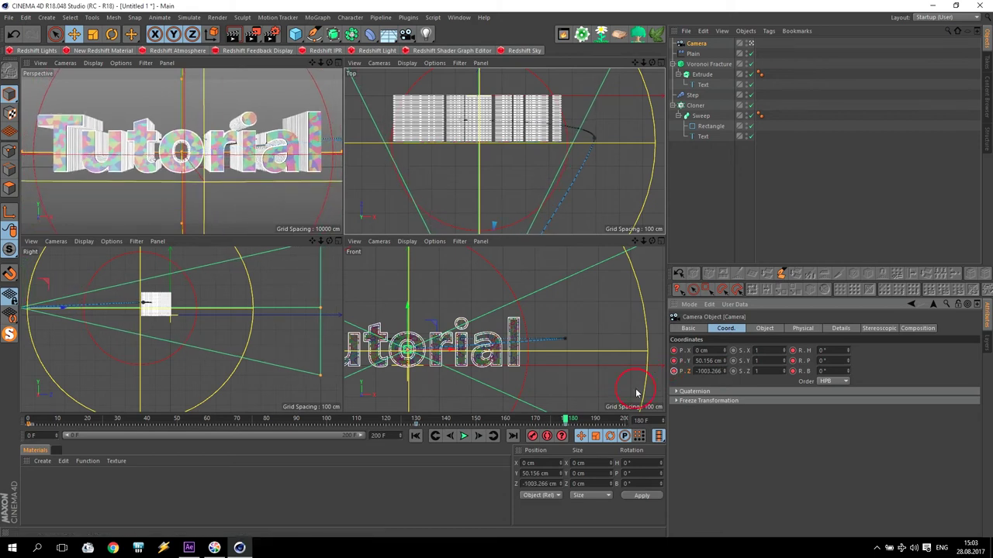
At frame 200 pull the camera back, then play the fly-in in the single Perspective view and scrub to a close-up.
drag(566, 419, 625, 420)
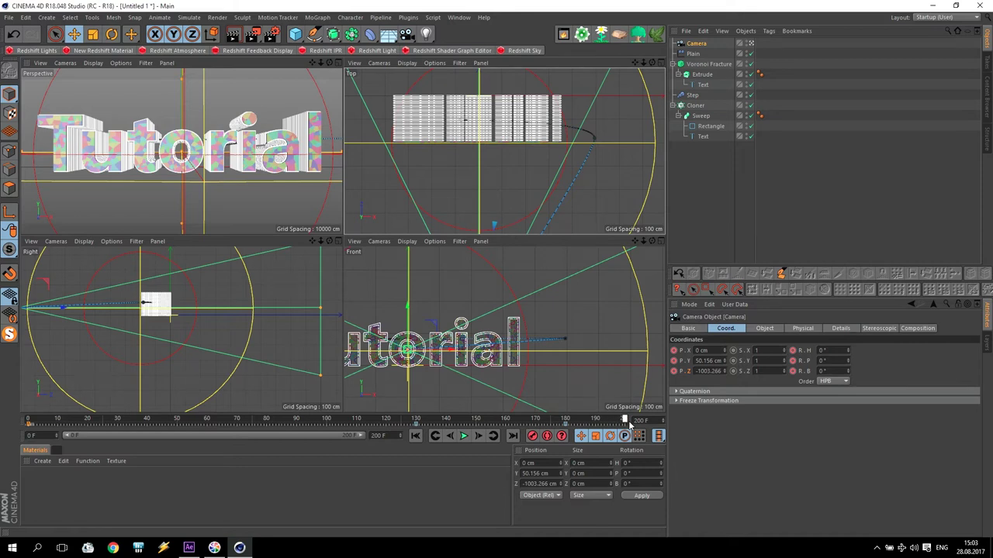
drag(727, 373, 725, 371)
click(416, 436)
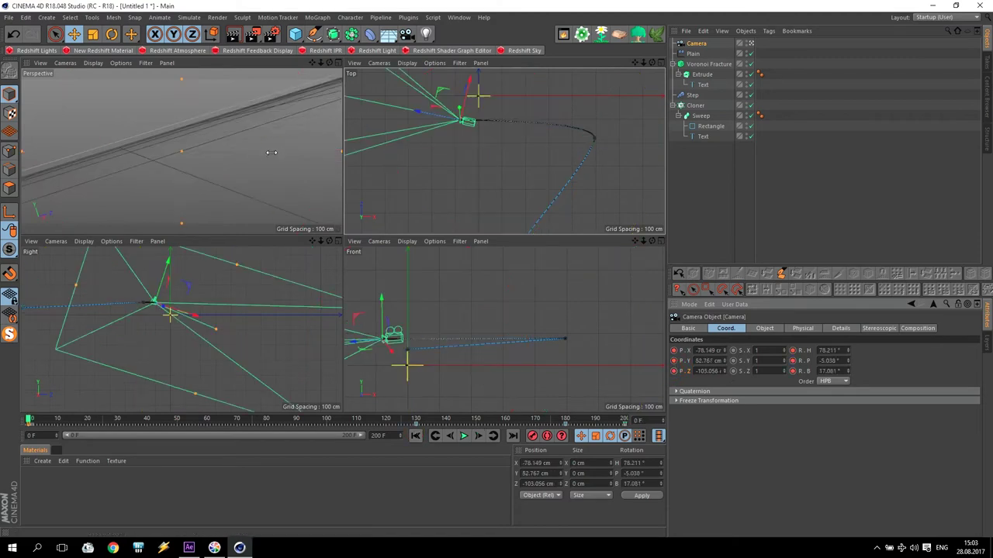
key(F1)
click(463, 436)
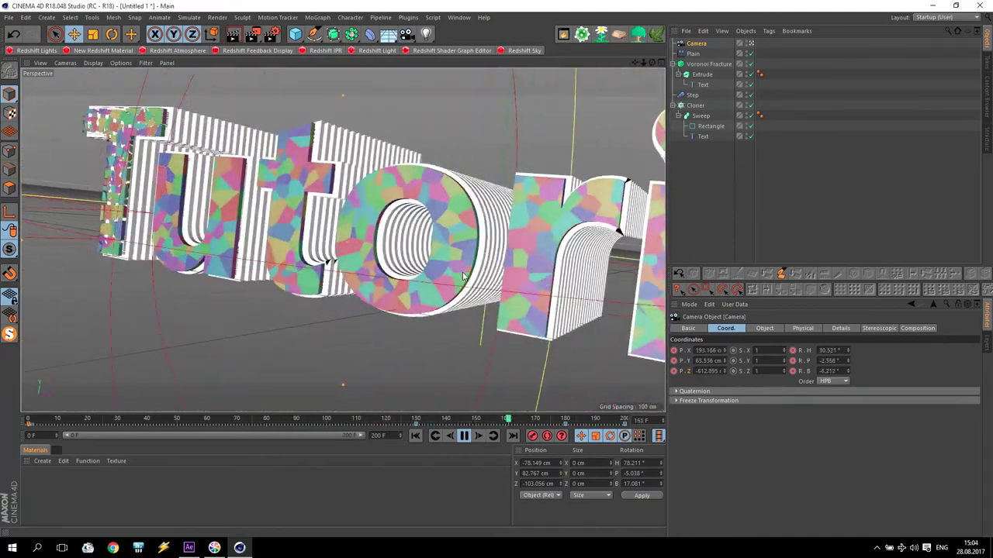
click(464, 435)
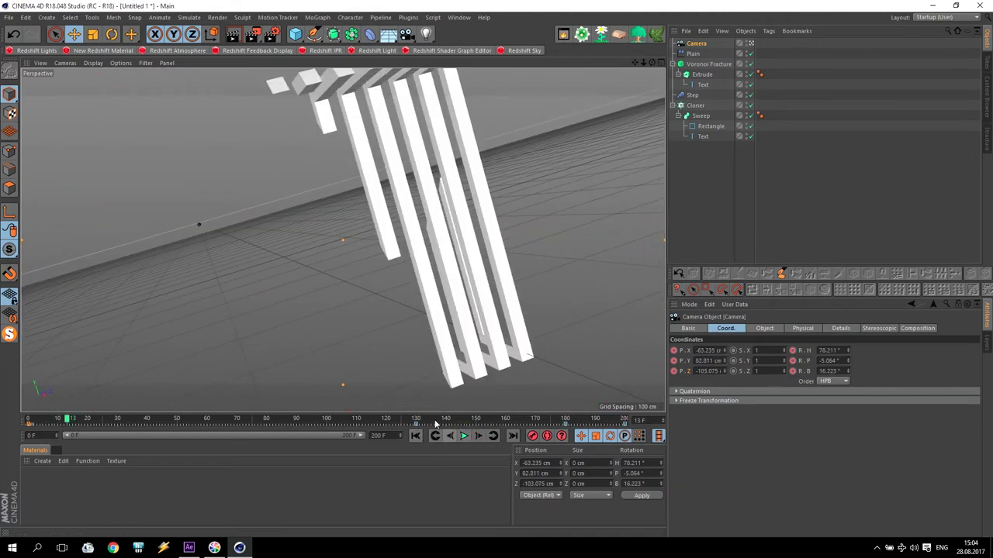
drag(251, 419, 510, 423)
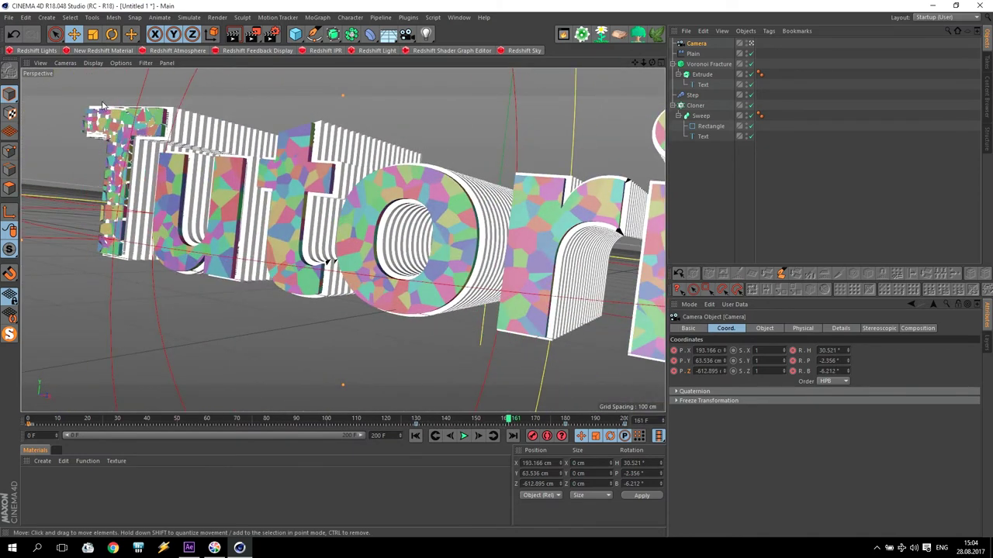
Create an RS Material, open it in the Material Editor, and reopen Render Settings' Effect list.
click(98, 51)
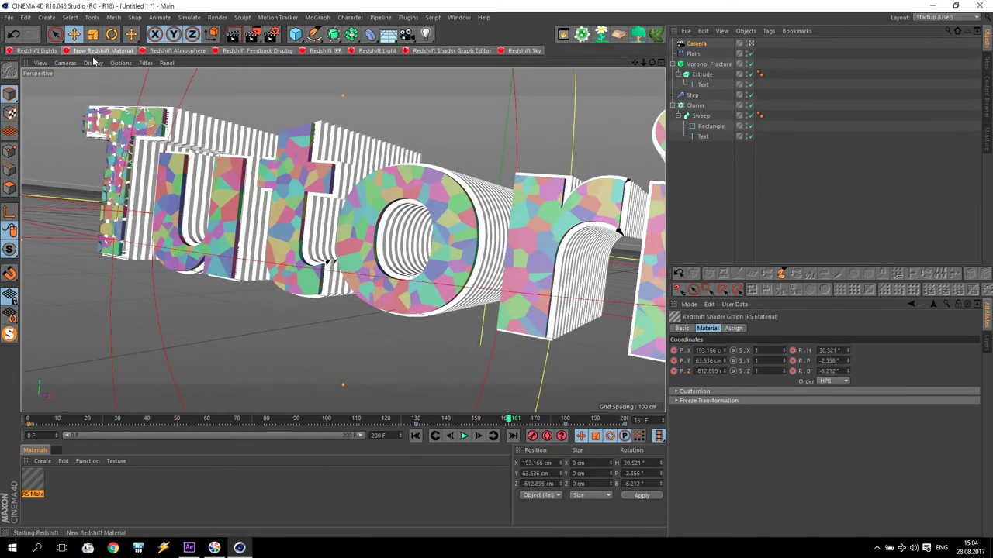
double_click(31, 482)
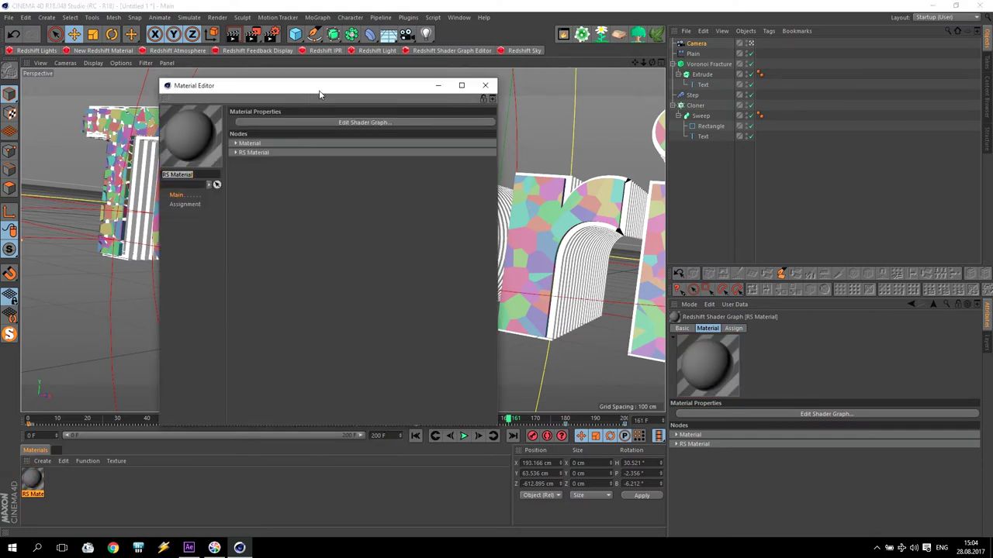
click(273, 36)
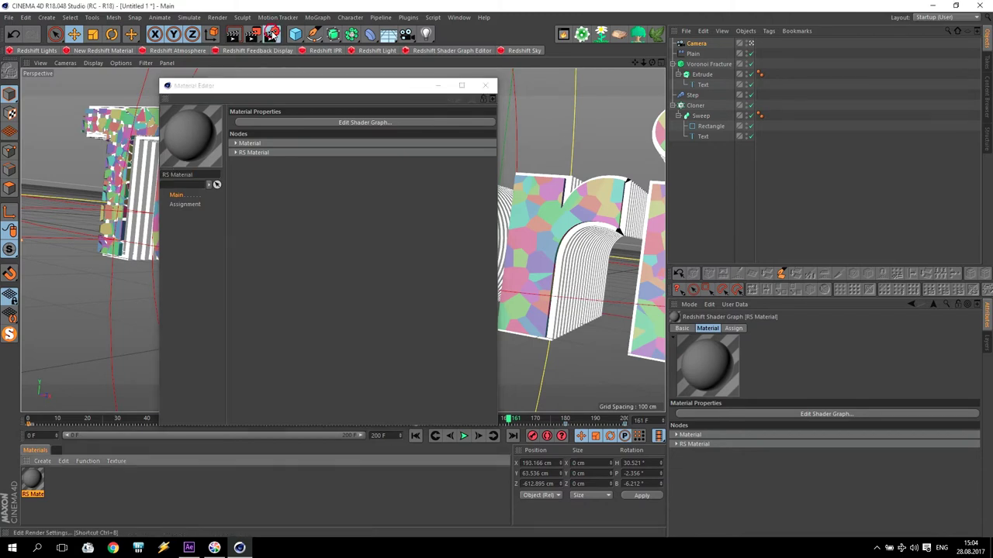
click(81, 189)
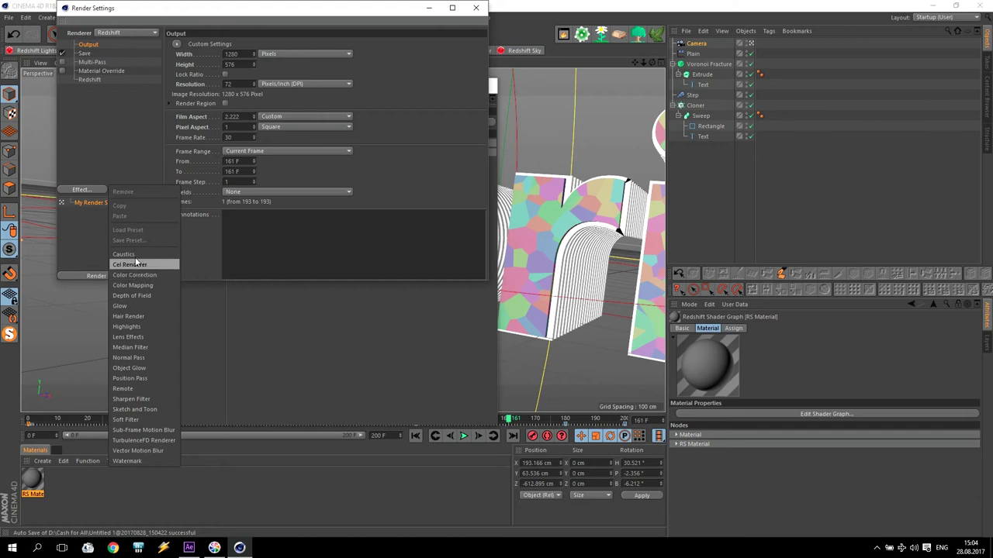
Browse the post effects list without adding any, and switch the renderer to Standard.
click(150, 356)
click(85, 190)
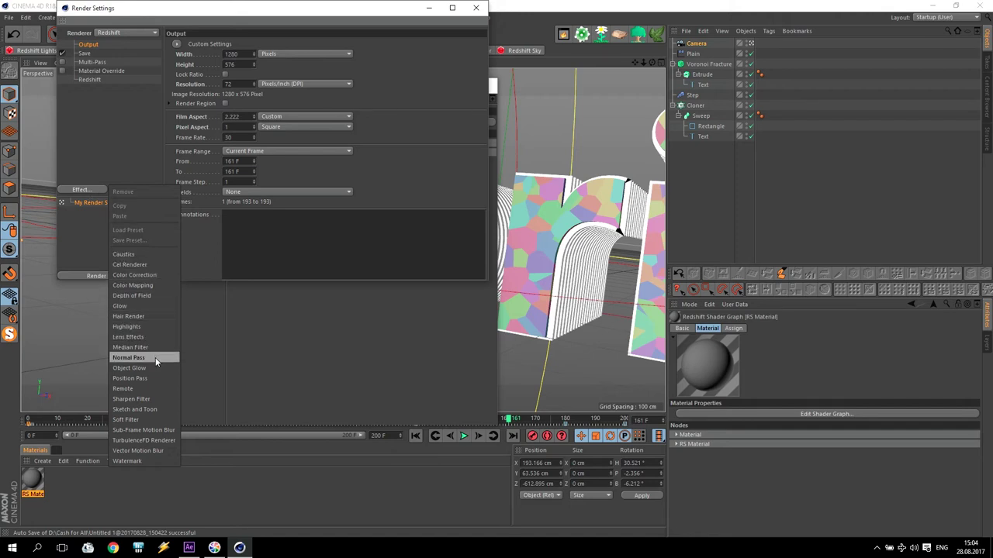
click(97, 76)
click(128, 32)
click(122, 128)
click(90, 193)
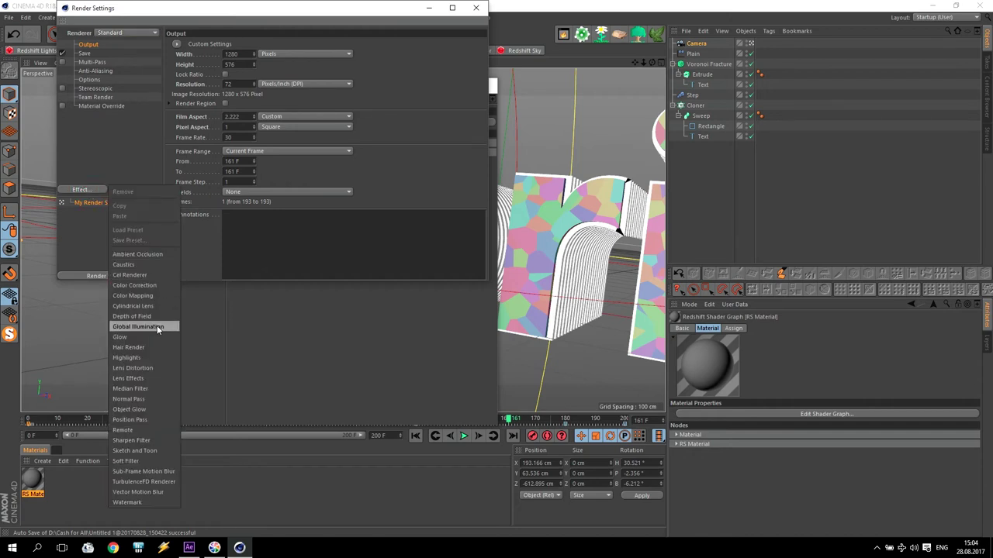
click(131, 87)
Switch the renderer back to Redshift and close Render Settings.
click(126, 33)
click(133, 83)
click(82, 190)
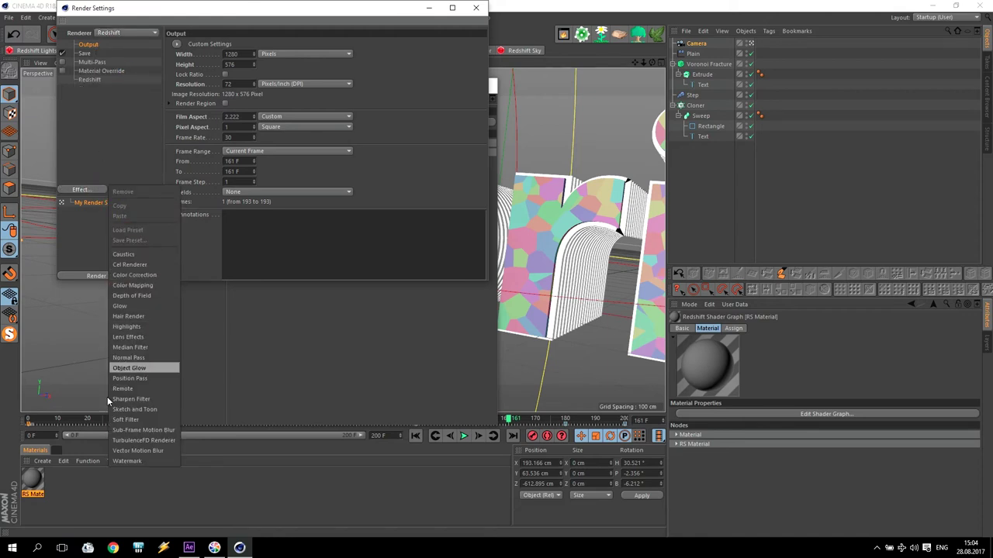
click(475, 7)
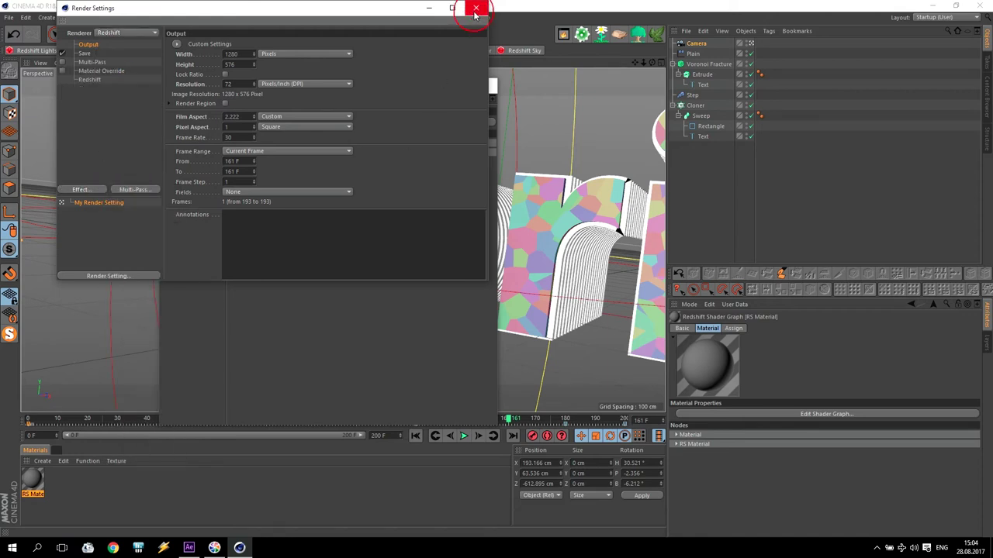
click(476, 8)
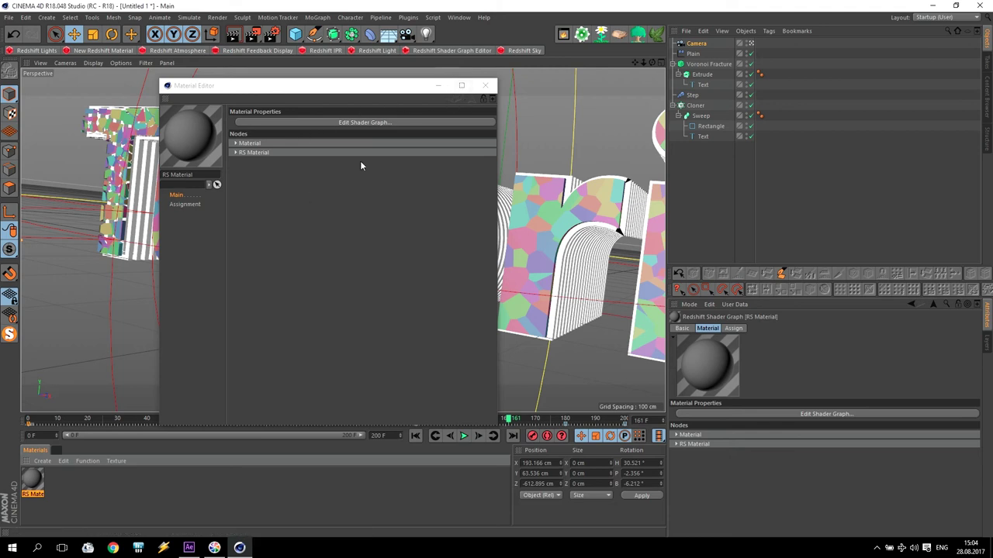
Add an RS AO node from Textures to the RS Material's shader graph.
click(346, 122)
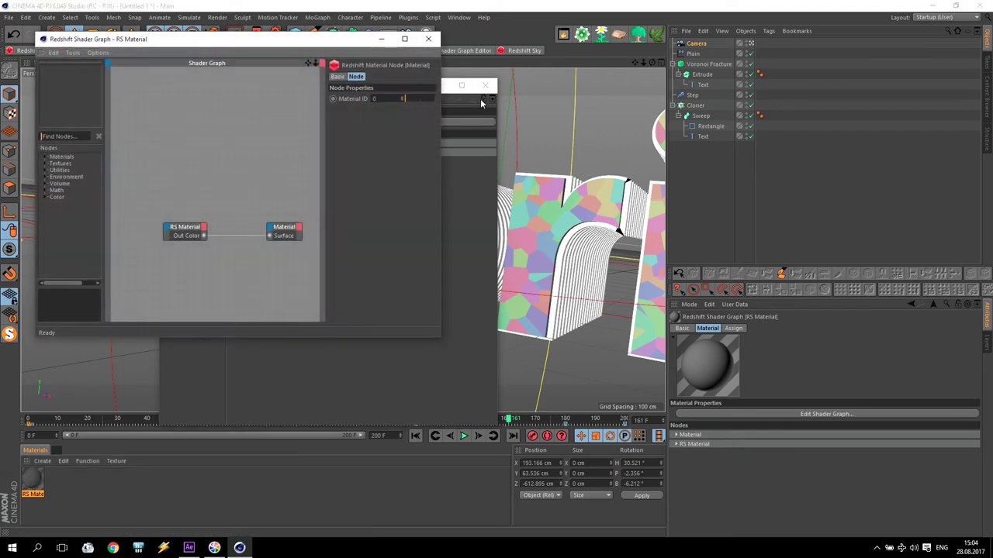
click(485, 85)
drag(330, 41, 794, 152)
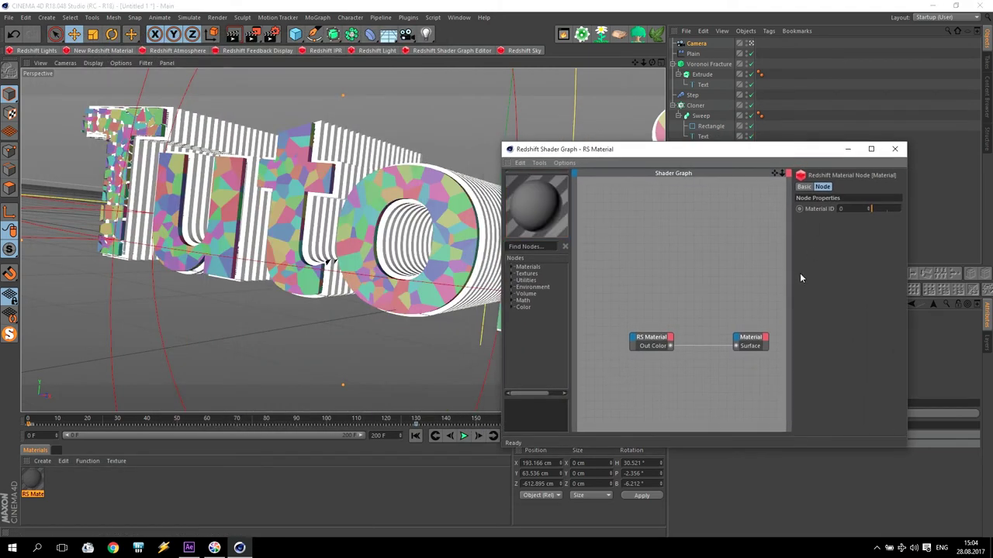
drag(648, 338, 685, 341)
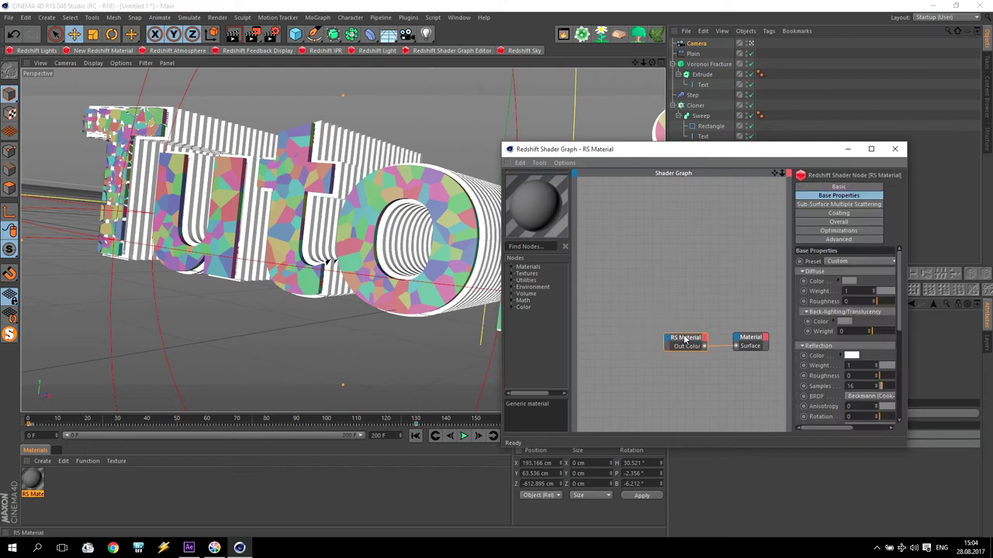
click(513, 268)
click(512, 267)
click(512, 274)
click(526, 282)
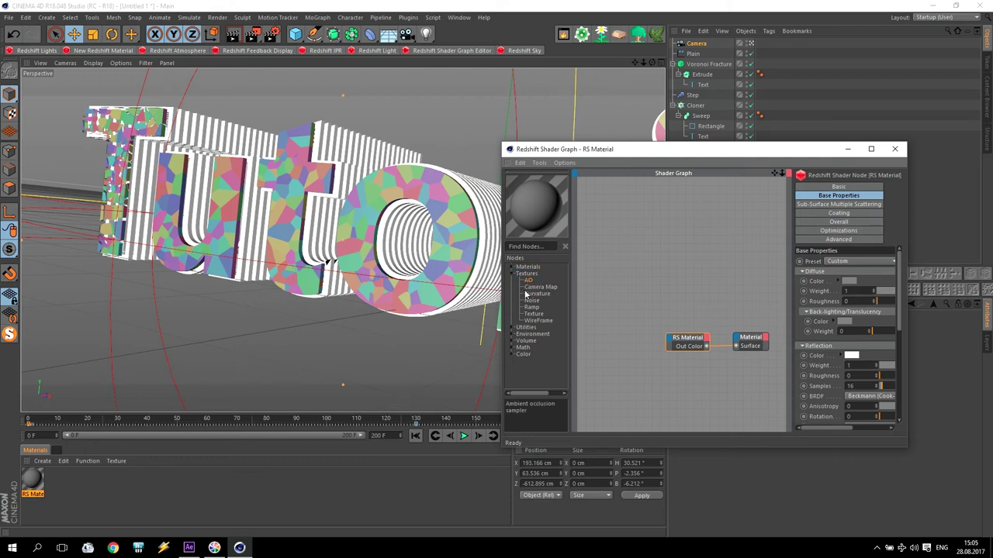
drag(527, 284, 632, 278)
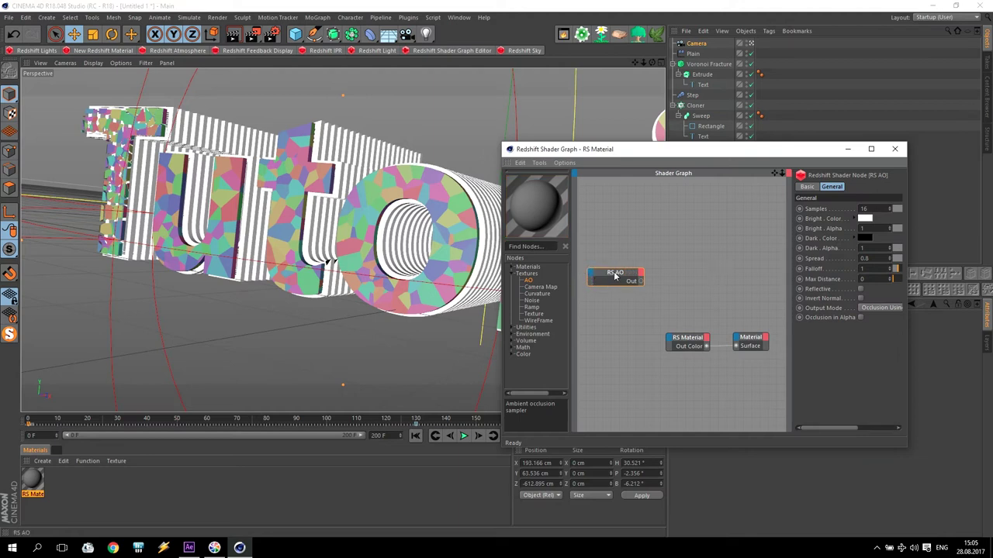
drag(629, 277, 614, 263)
click(871, 148)
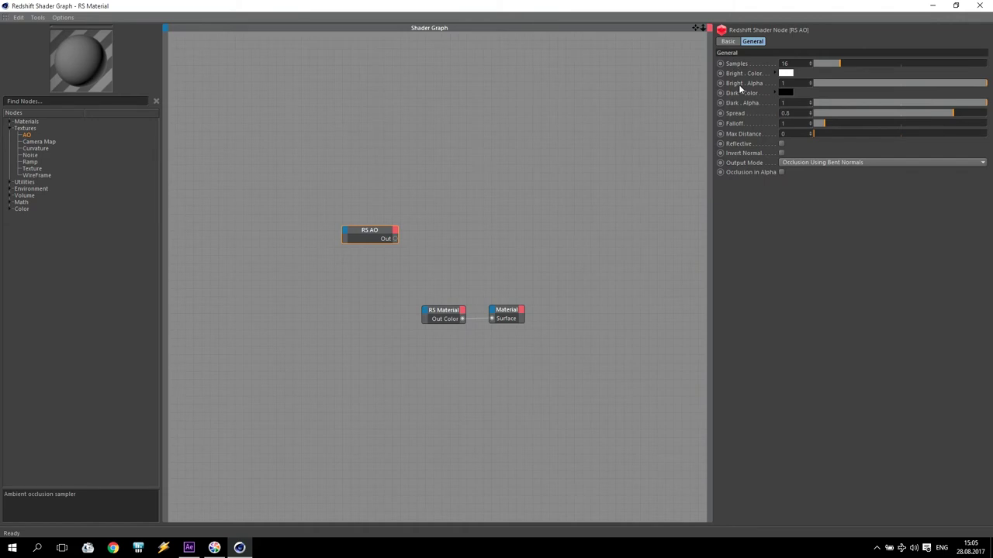
Set the RS AO node's Bright Color to a yellow-green.
click(786, 74)
drag(780, 74, 877, 93)
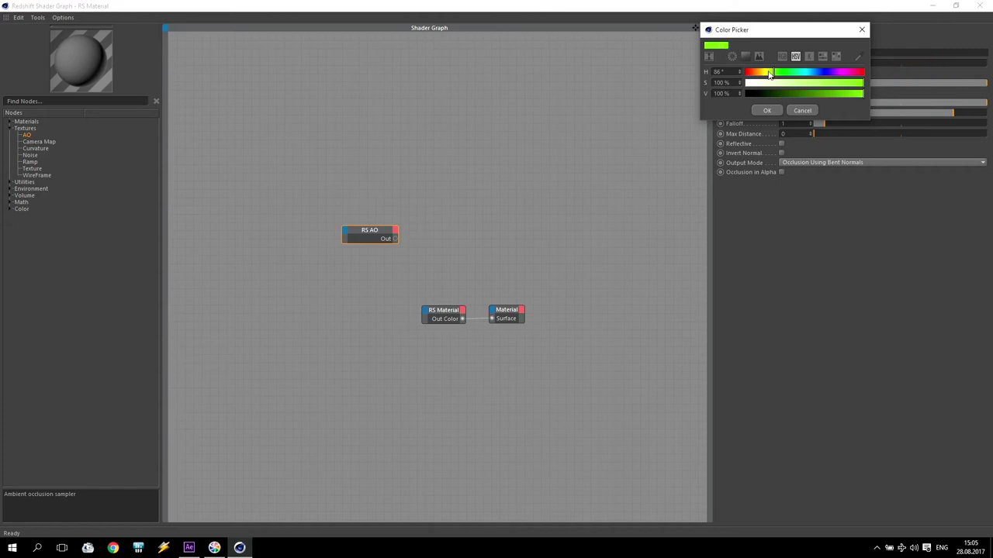
drag(774, 74, 772, 73)
click(774, 110)
Wire the RS AO output into the RS Material's Diffuse Color.
drag(364, 231, 343, 227)
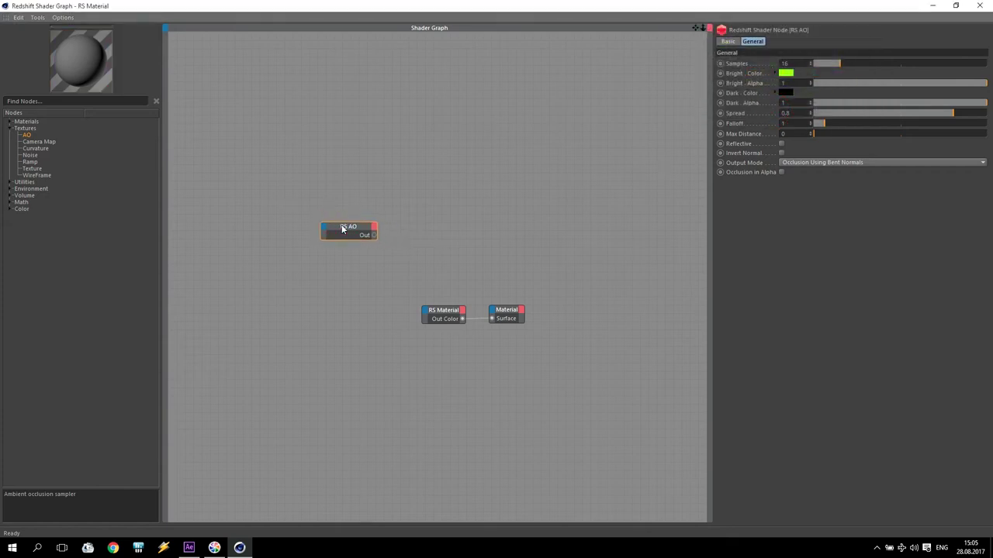
click(373, 237)
click(425, 312)
mouse_move(496, 316)
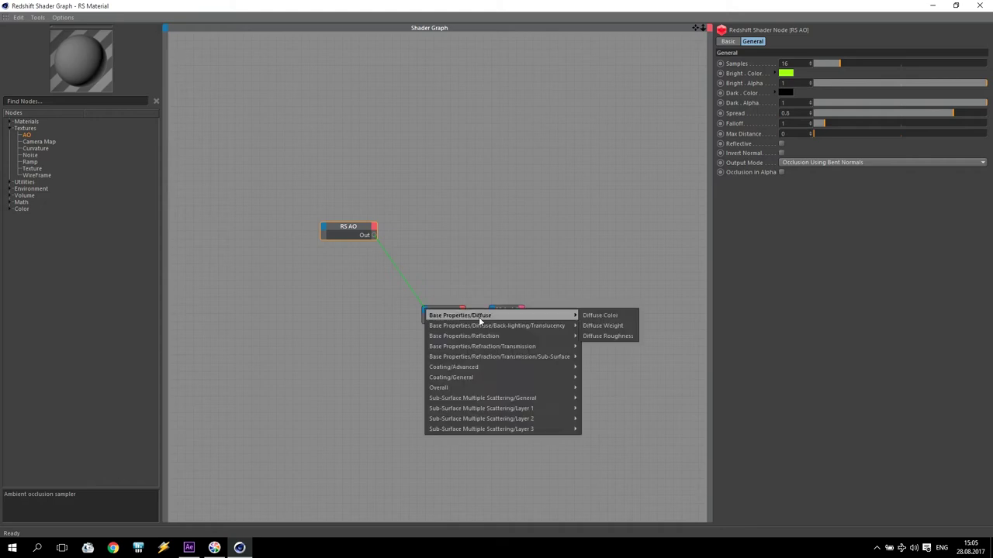
click(594, 315)
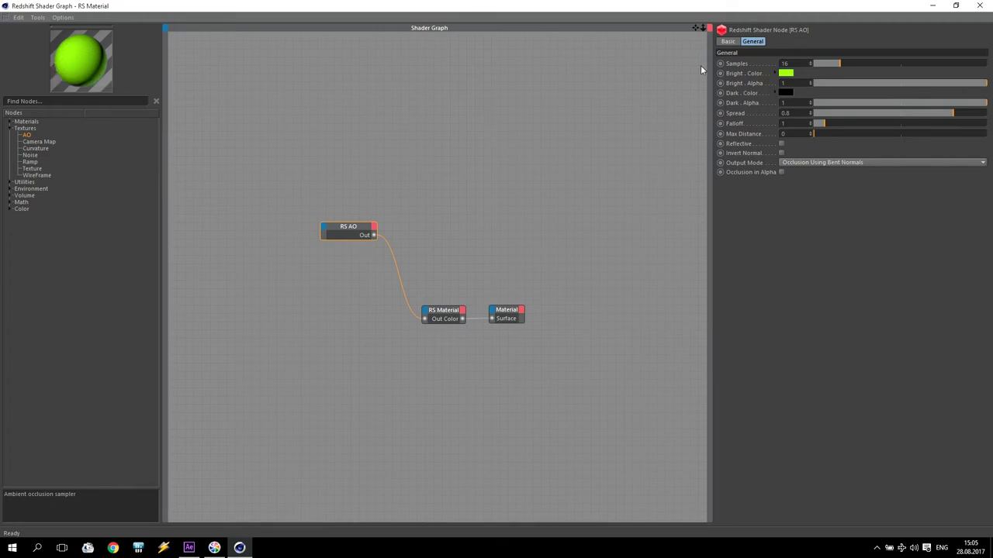
Set AO Samples to 64, Spread to 0.5, and material reflection roughness to 0.2.
click(786, 62)
text(64)
key(Return)
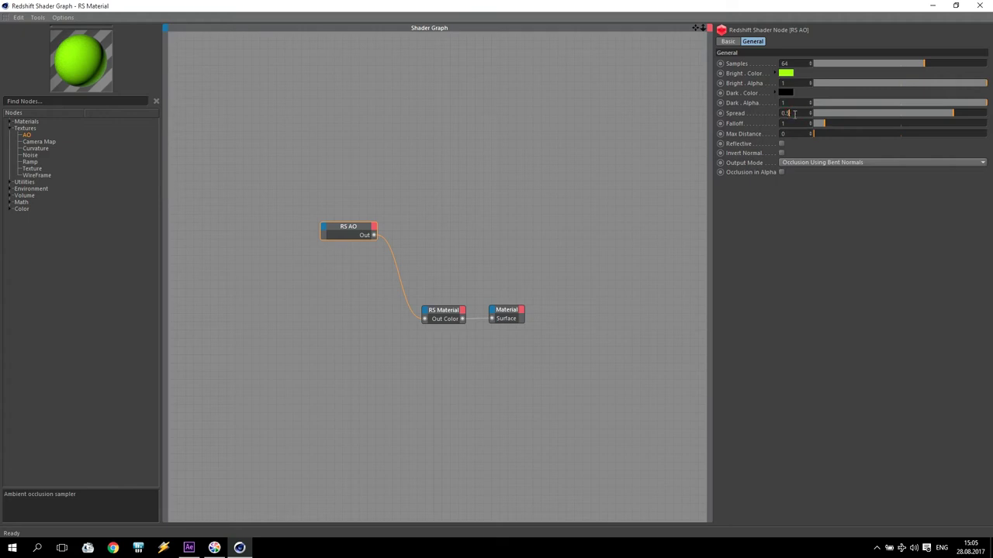
key(Return)
click(443, 311)
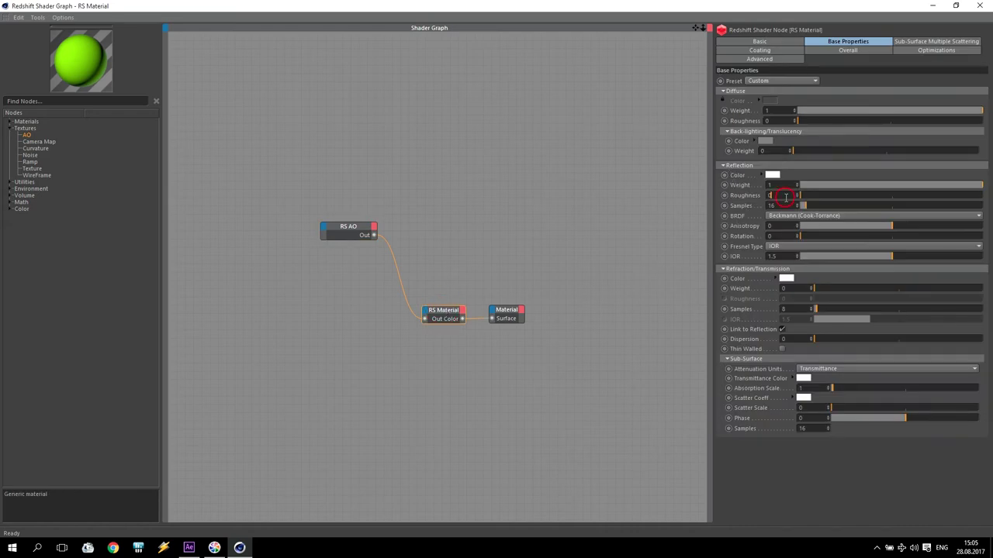
key(Return)
Apply the green RS Material to the Cloner and Voronoi Fracture objects.
click(978, 5)
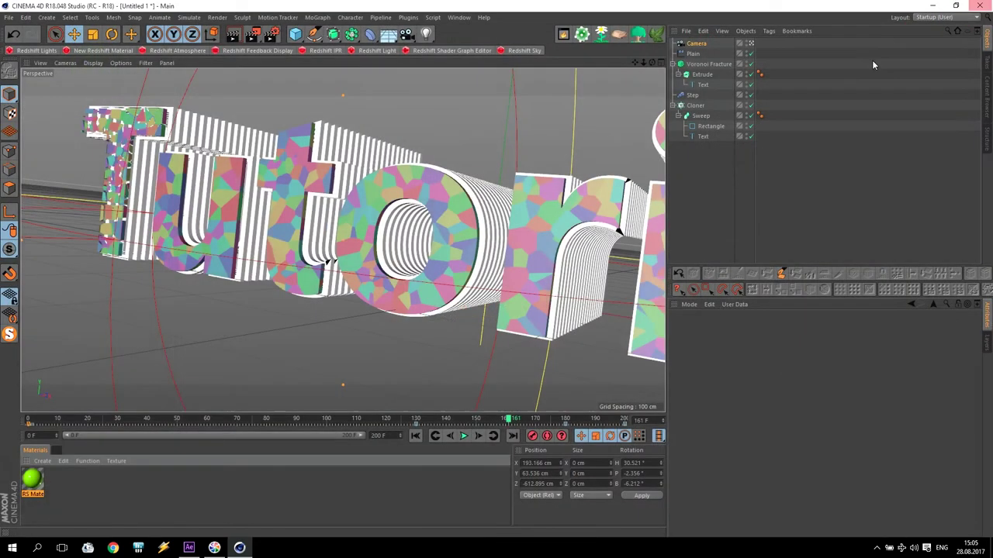
drag(39, 482, 720, 65)
drag(32, 480, 696, 109)
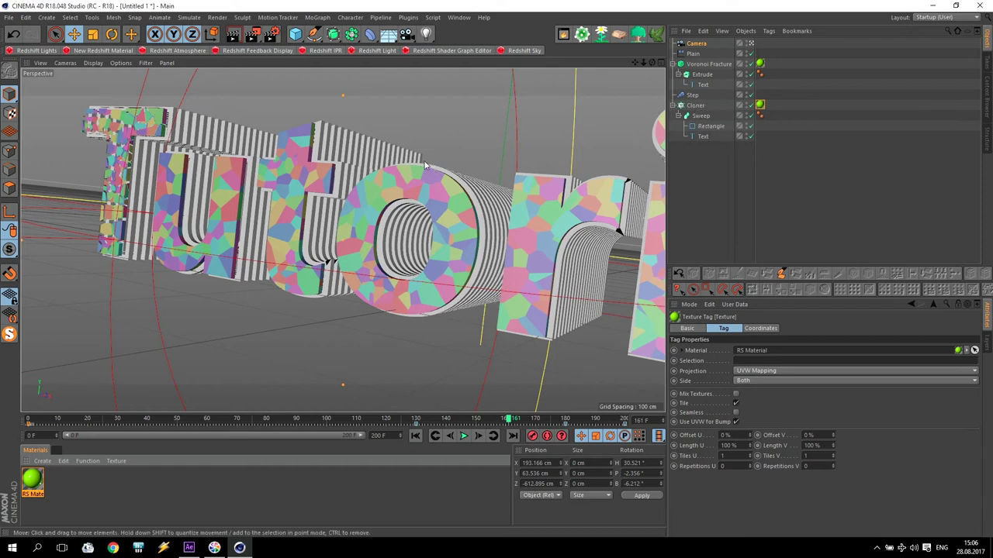
Add a Redshift Dome Light tinted pale cyan (H 177°, S 12%).
click(37, 55)
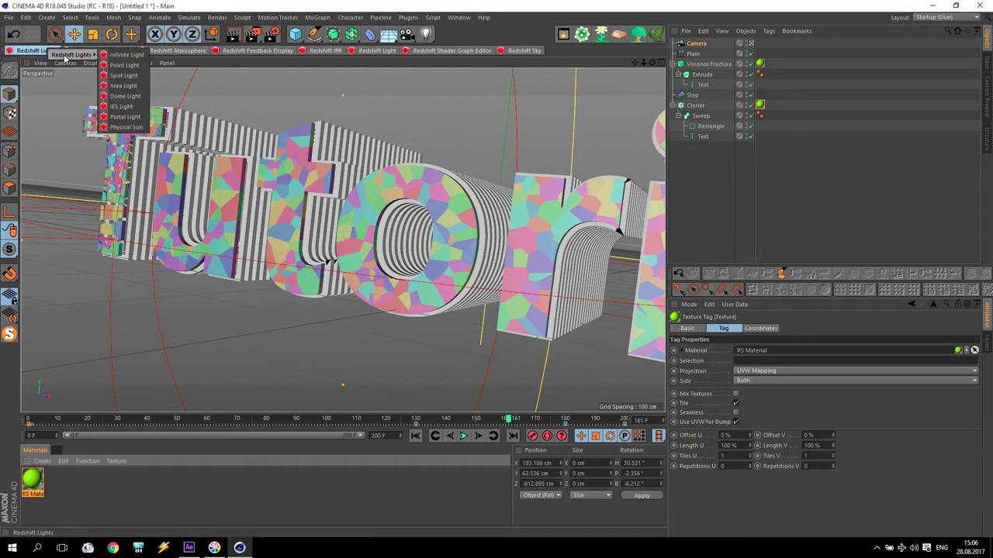
click(124, 95)
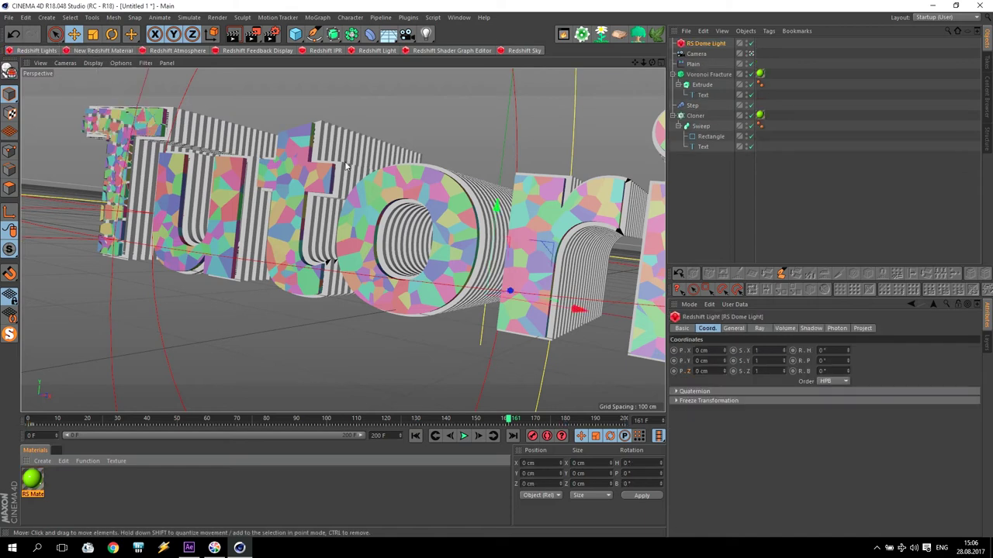
click(732, 328)
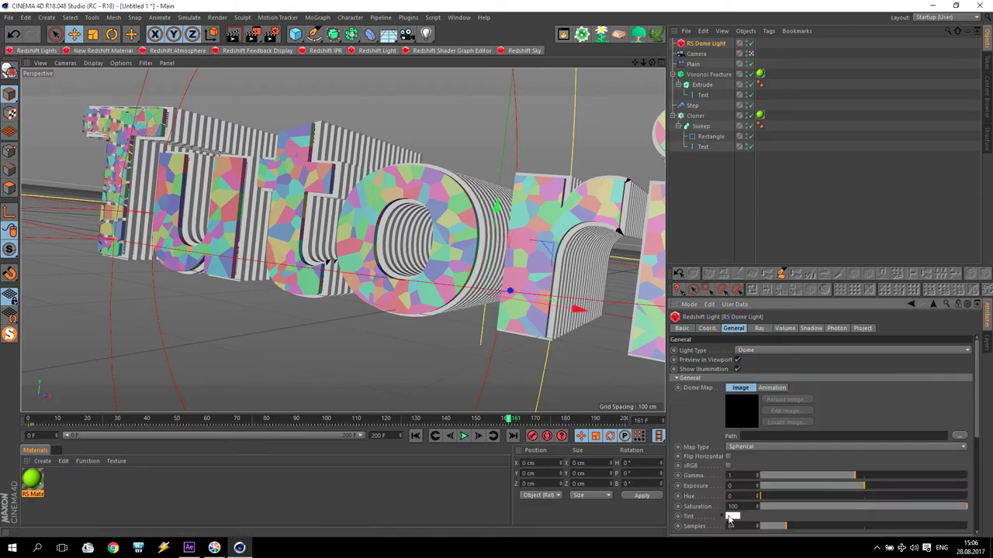
click(732, 517)
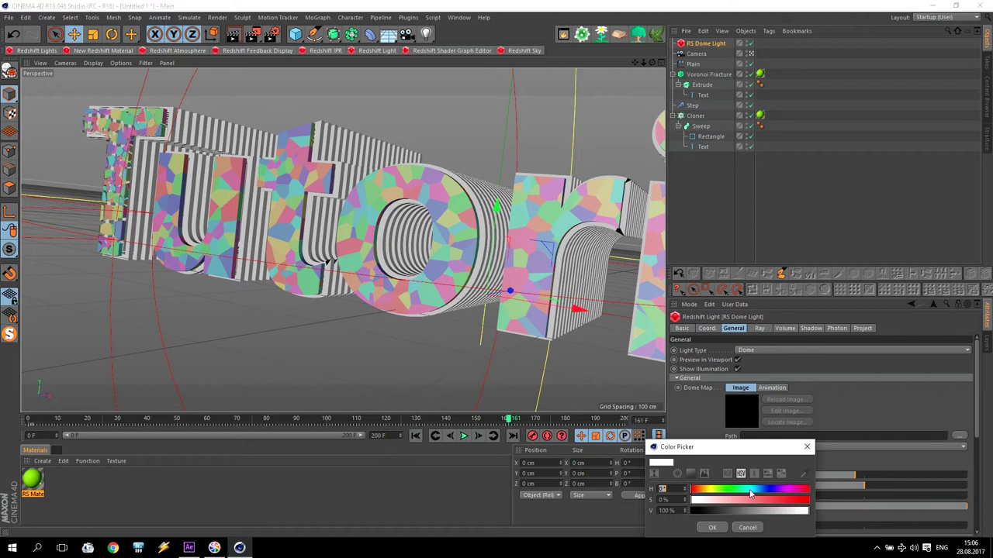
click(749, 490)
click(705, 501)
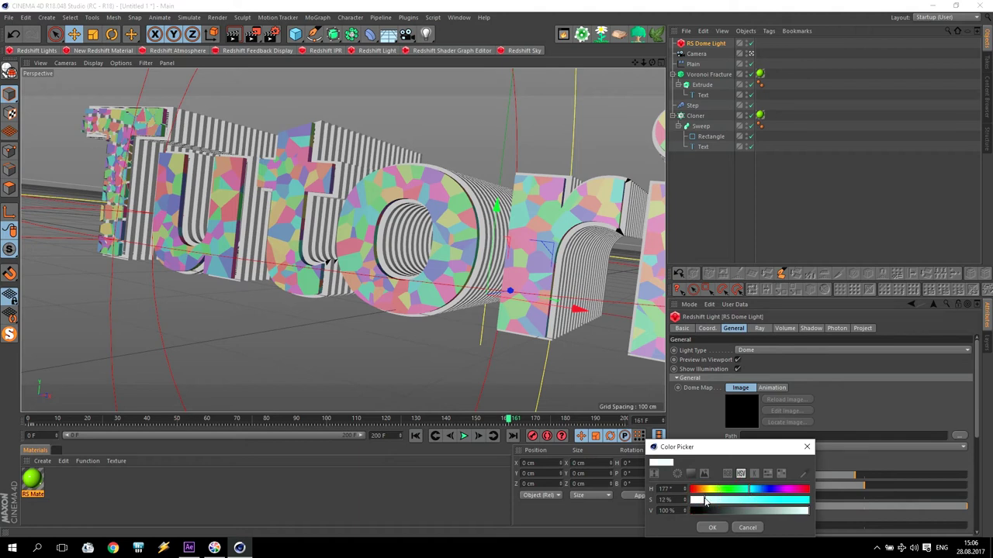
click(712, 527)
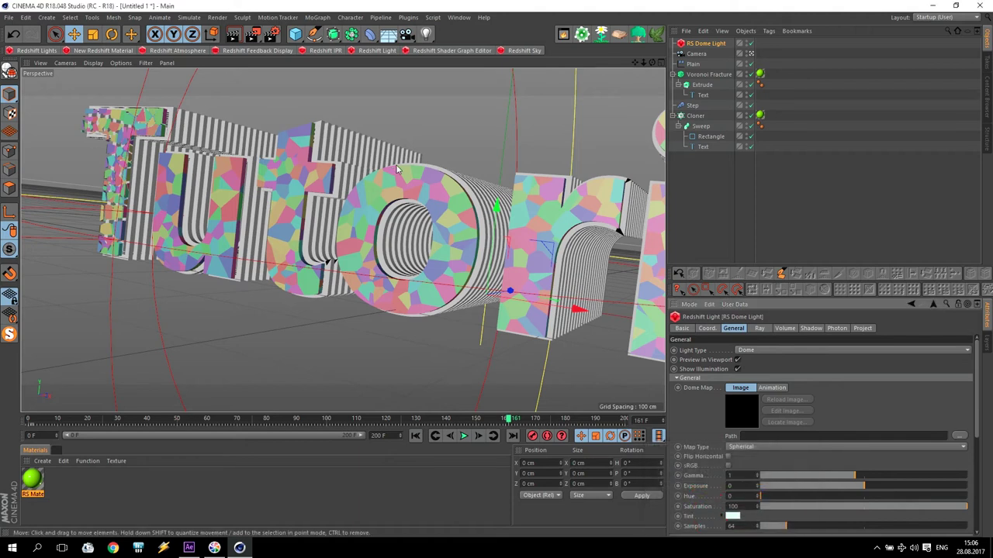
Render the frame to the Picture Viewer, then reopen the RS Material for editing.
click(232, 34)
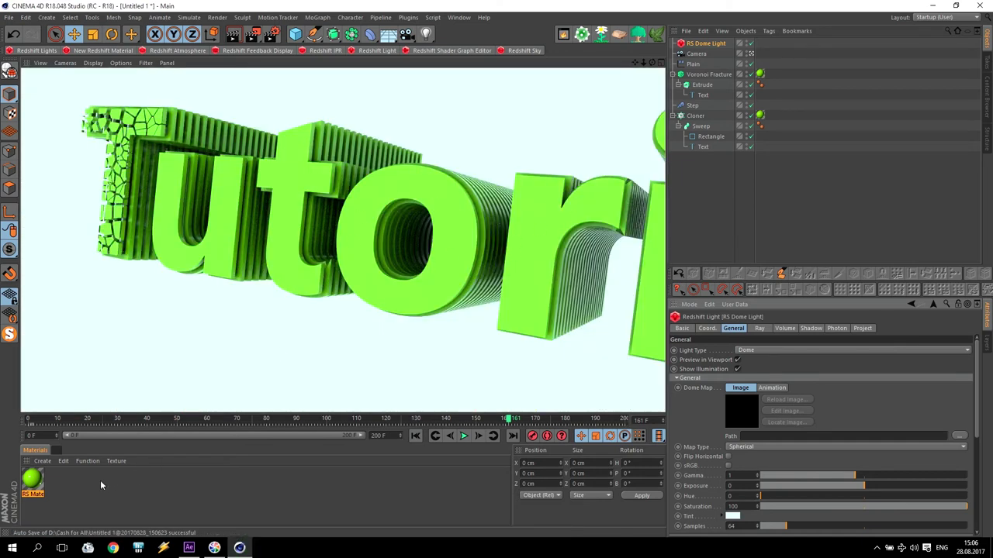
click(271, 34)
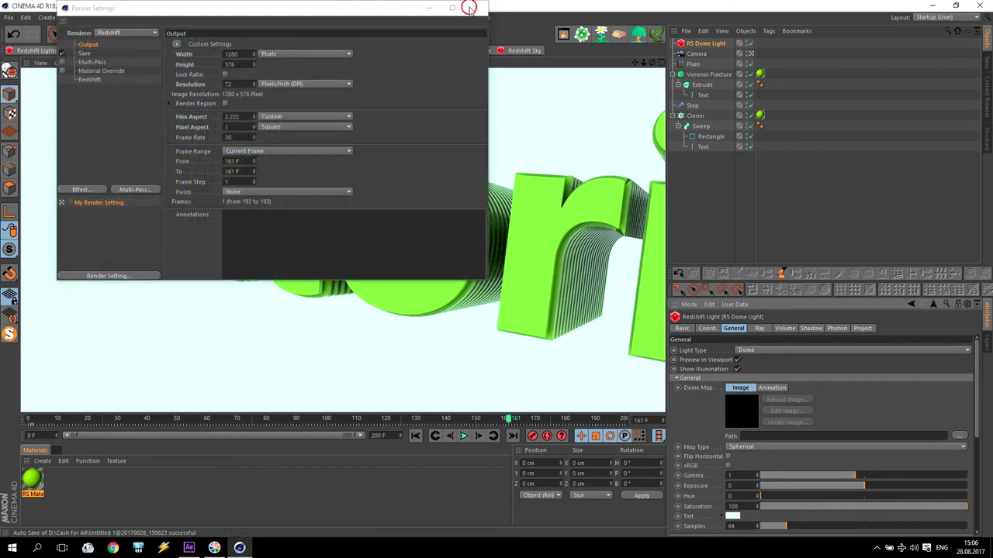
click(468, 6)
click(253, 35)
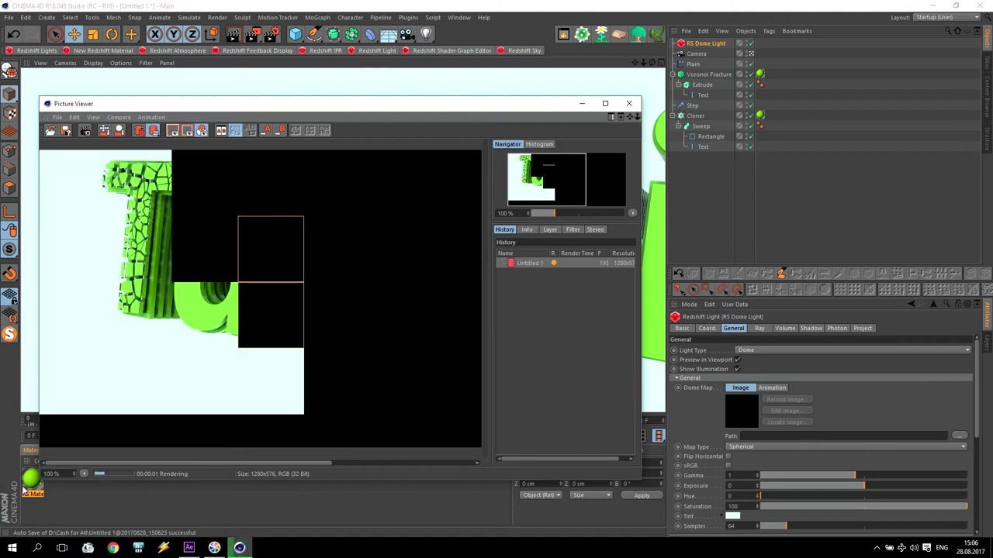
click(29, 483)
double_click(28, 482)
Delete the RS AO wire and set Diffuse Color to H 78°, S 100%, V 100%.
click(278, 101)
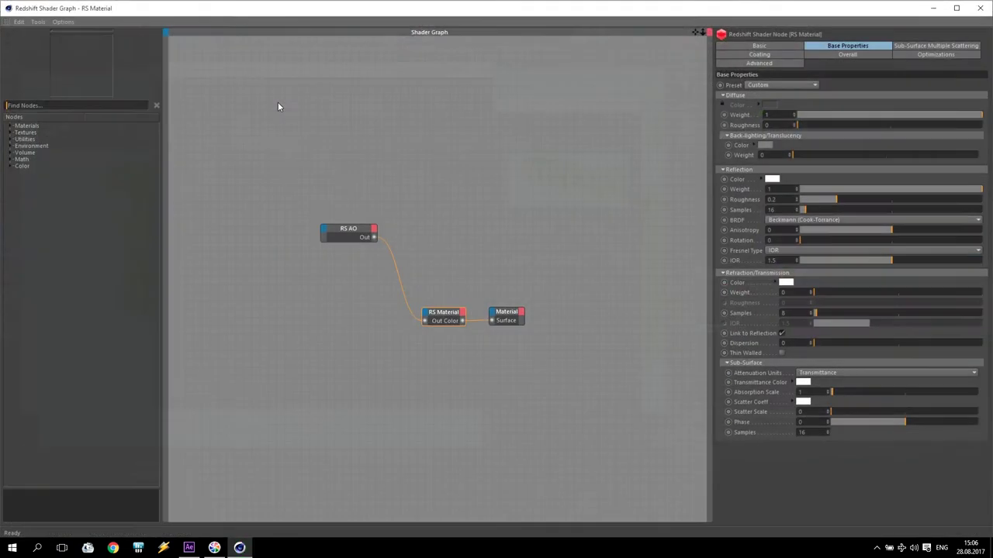
click(392, 263)
key(Delete)
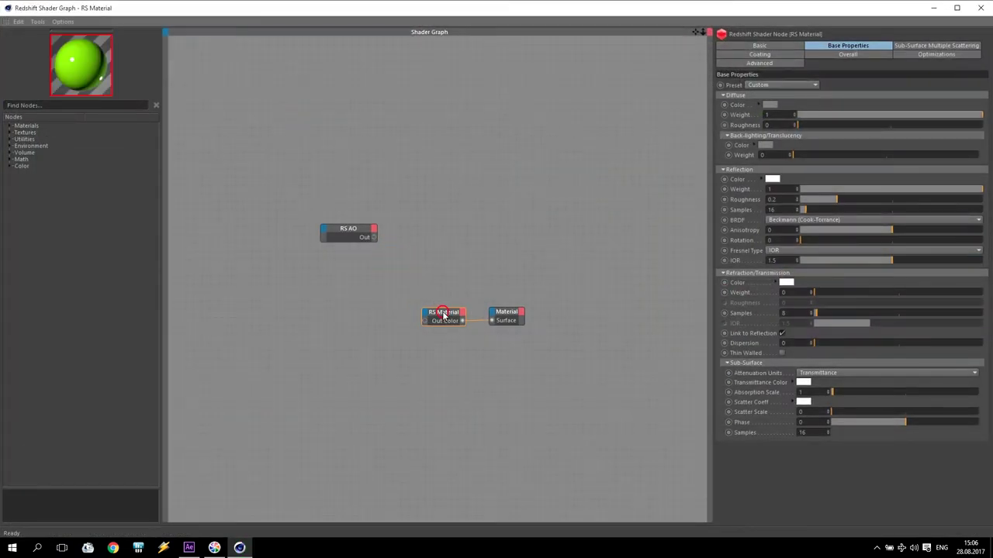
click(771, 105)
click(767, 101)
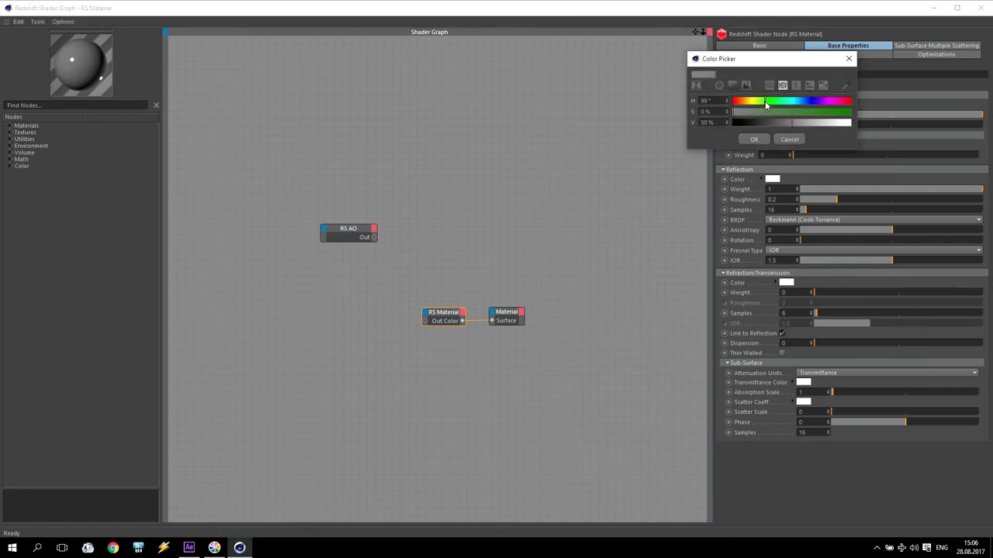
drag(768, 112, 900, 116)
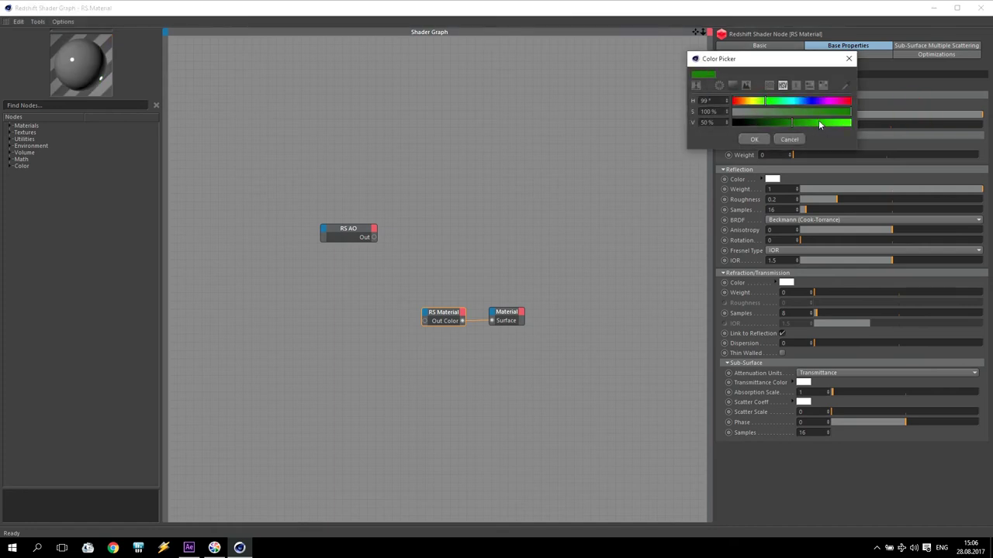
drag(818, 122, 853, 121)
drag(767, 102, 757, 103)
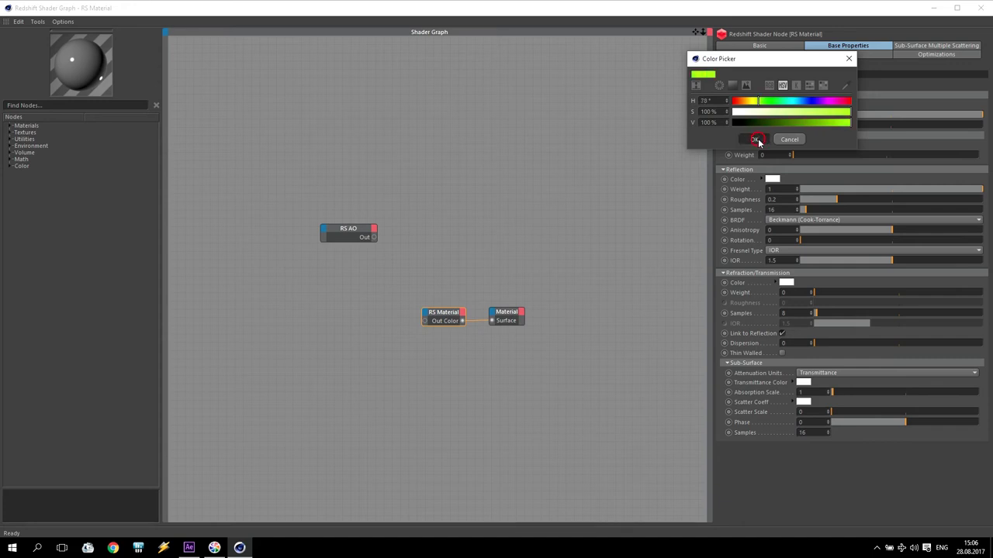
click(754, 139)
click(931, 8)
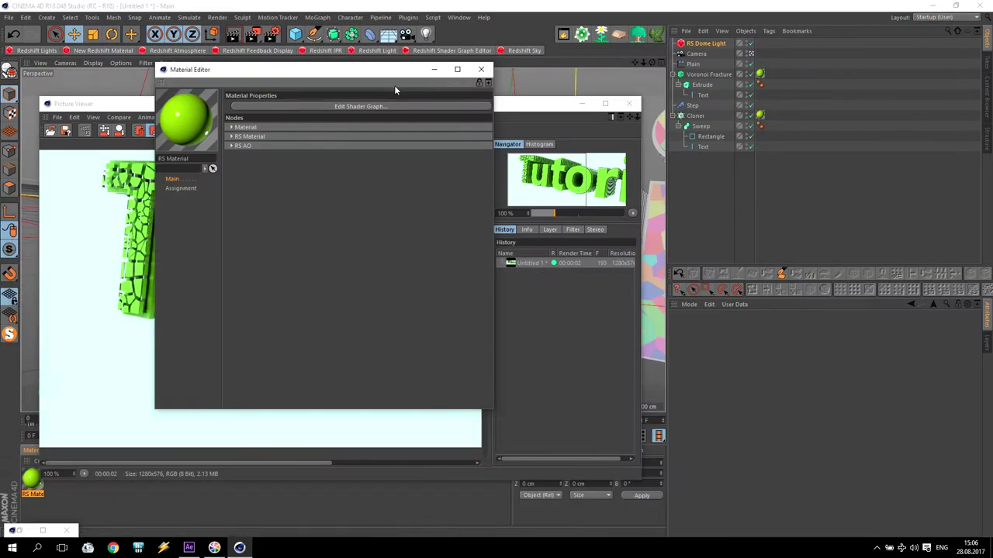
Re-render and compare the plain yellow-green result with the earlier occlusion render in History.
click(481, 69)
click(252, 34)
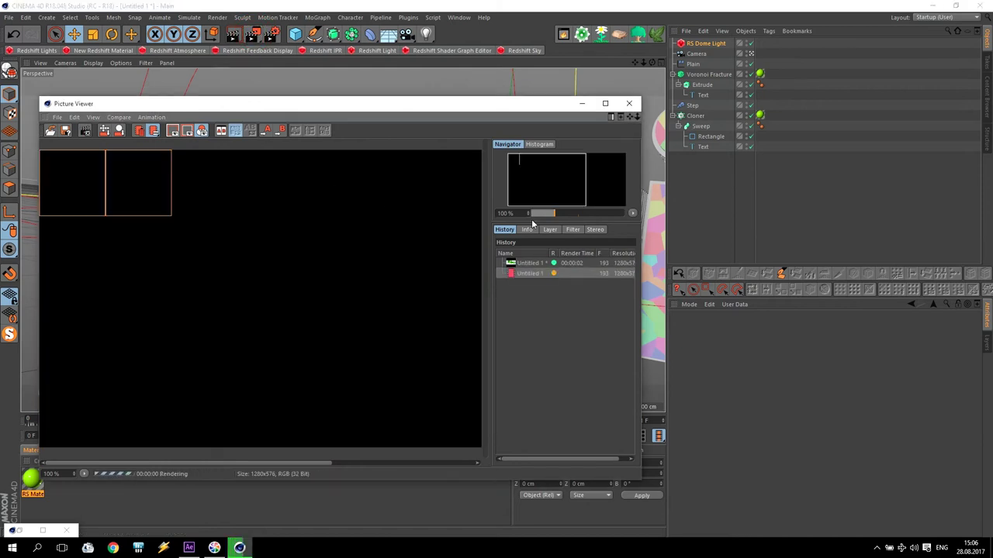
click(605, 103)
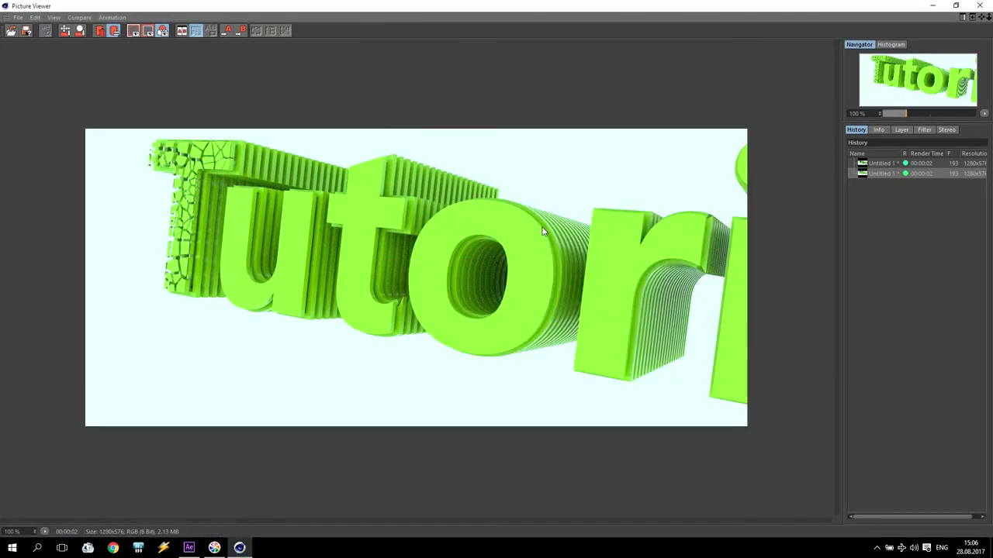
click(890, 165)
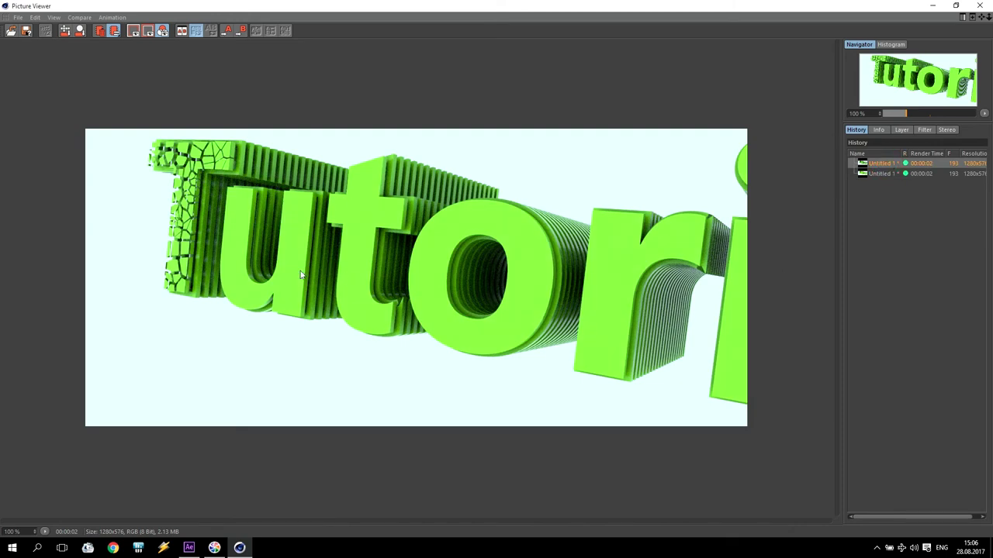
click(887, 172)
click(877, 163)
click(980, 5)
Reconnect RS AO into Diffuse Color and set its Spread to 0.1.
double_click(34, 479)
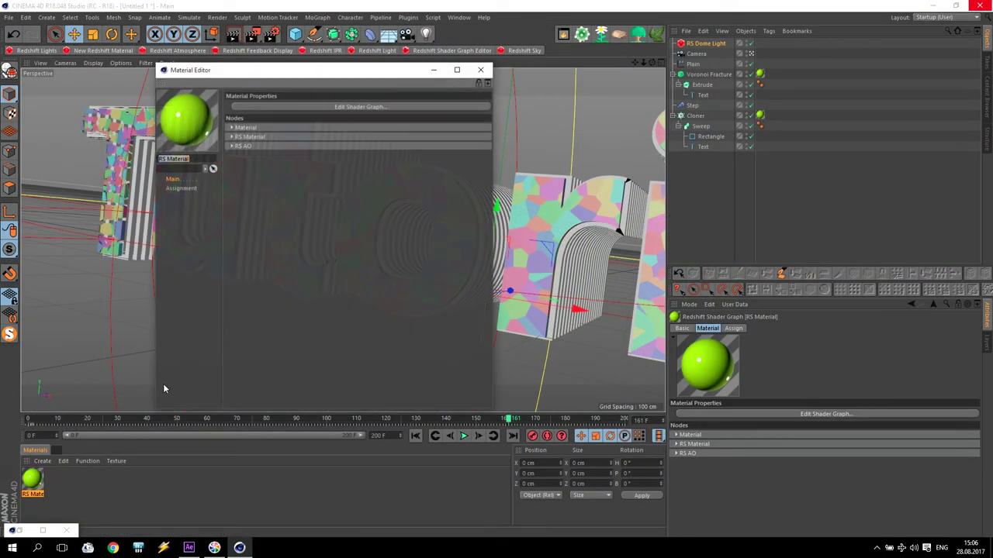
click(299, 109)
drag(374, 238, 425, 321)
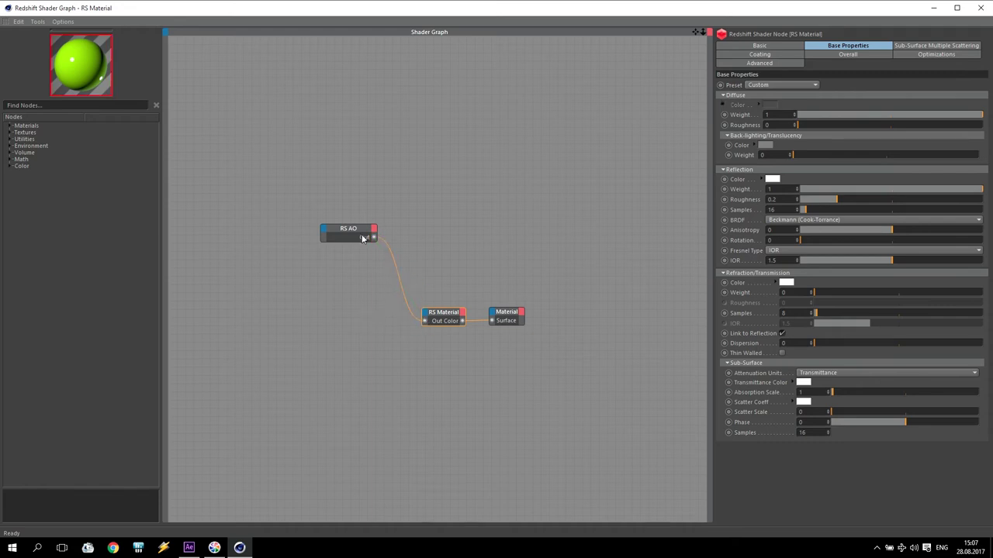
click(371, 231)
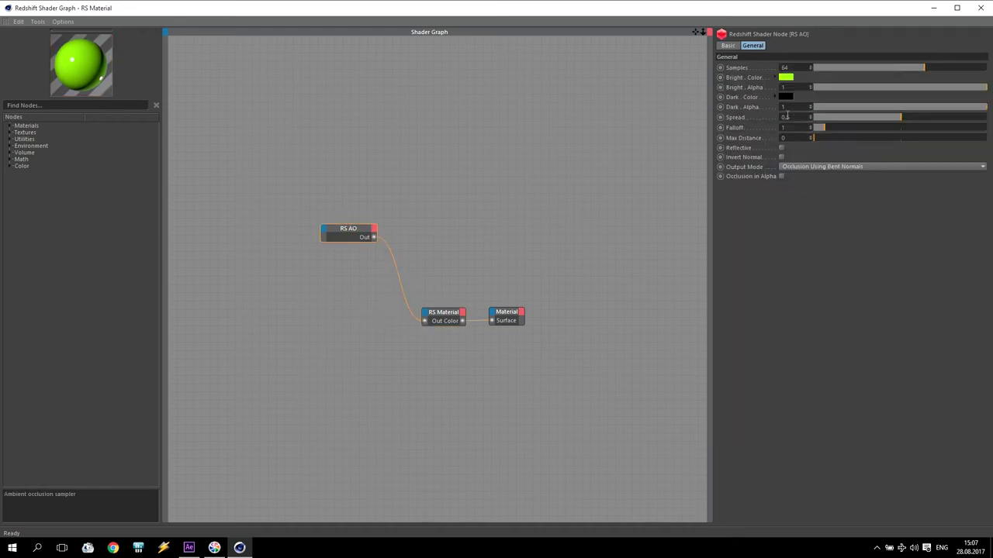
click(787, 117)
text(0.1)
key(Return)
click(980, 8)
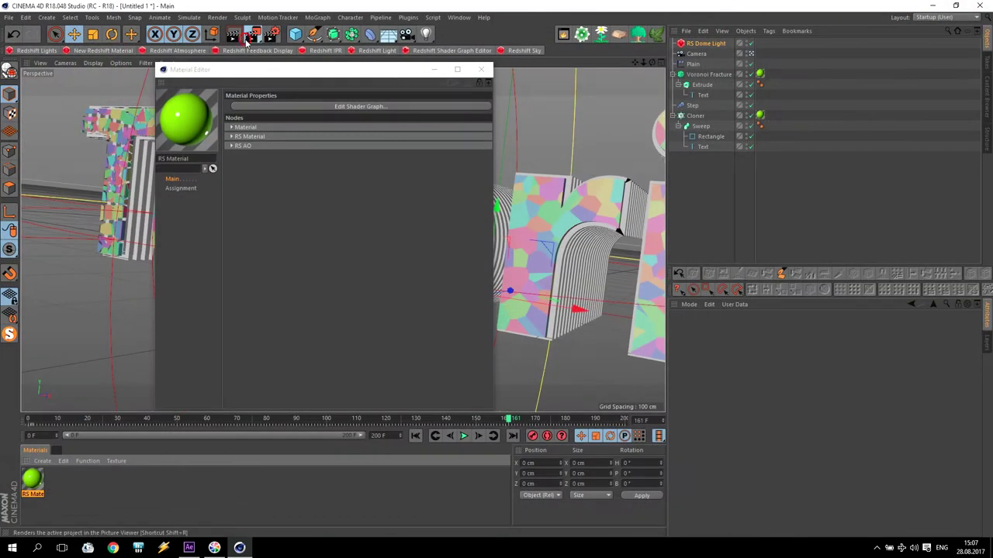
Test-render and compare brightness across the History renders.
click(248, 39)
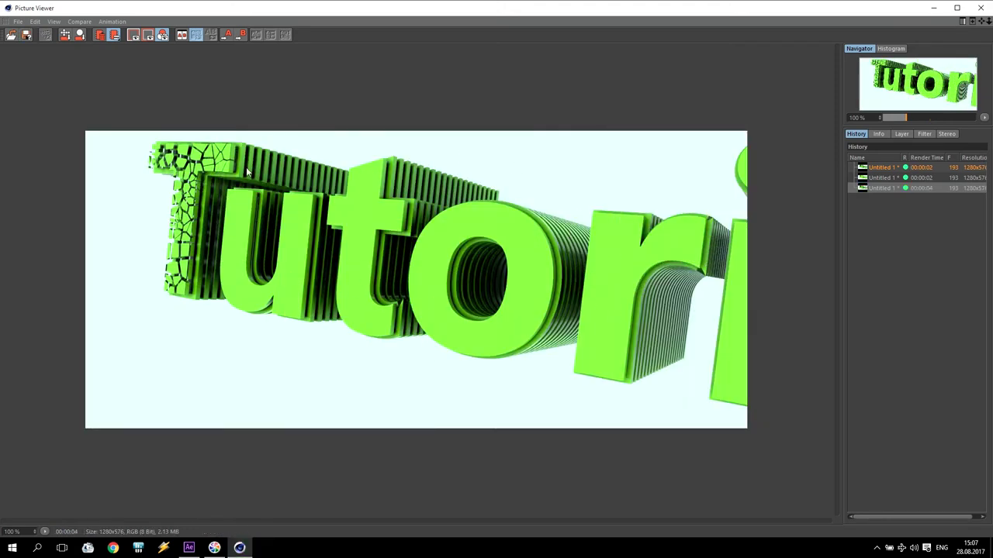
click(885, 177)
click(886, 167)
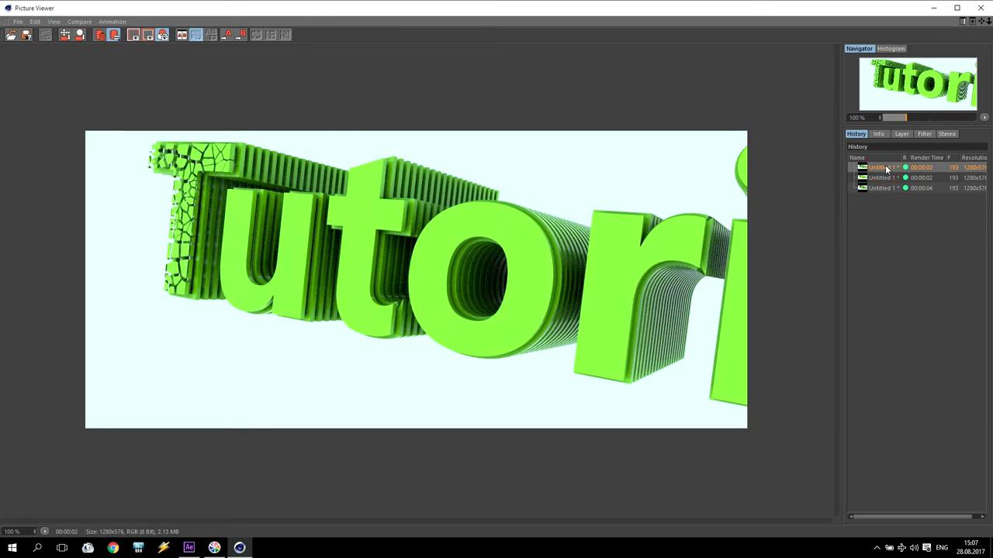
click(888, 178)
click(886, 189)
click(887, 179)
click(885, 188)
click(886, 177)
click(885, 188)
click(886, 178)
click(980, 7)
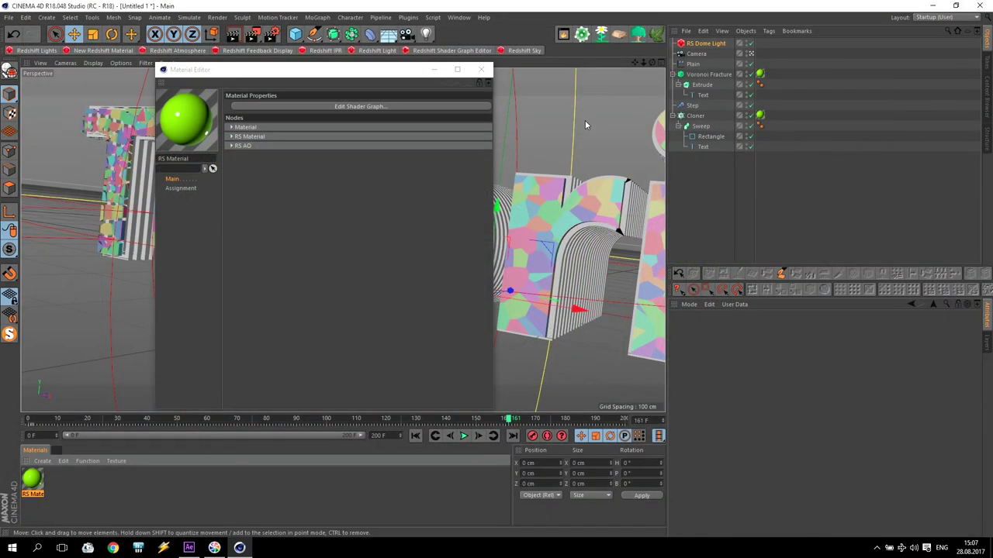
Try an AO Spread of 0.9 and compare its render with the earlier one.
click(315, 98)
click(786, 114)
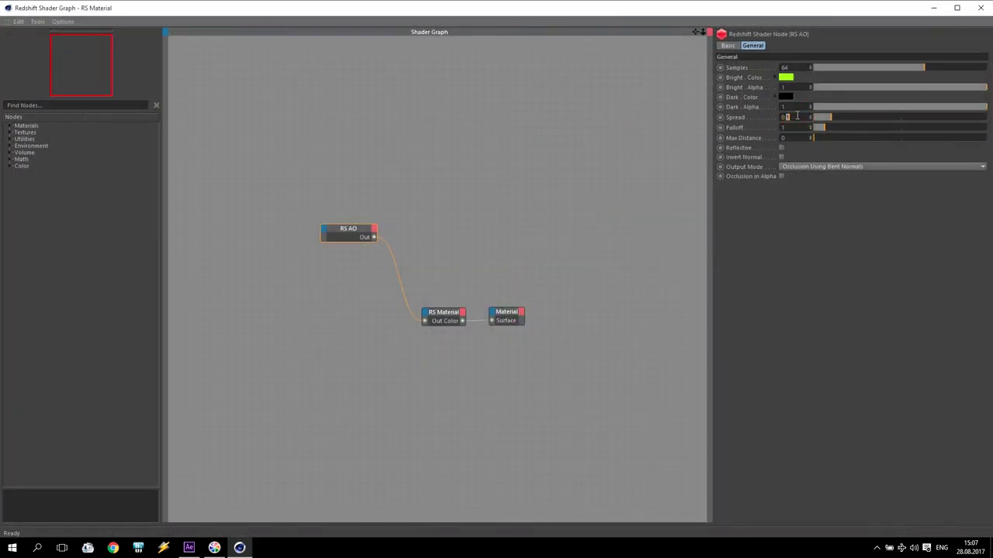
text(0.9)
key(Return)
click(981, 8)
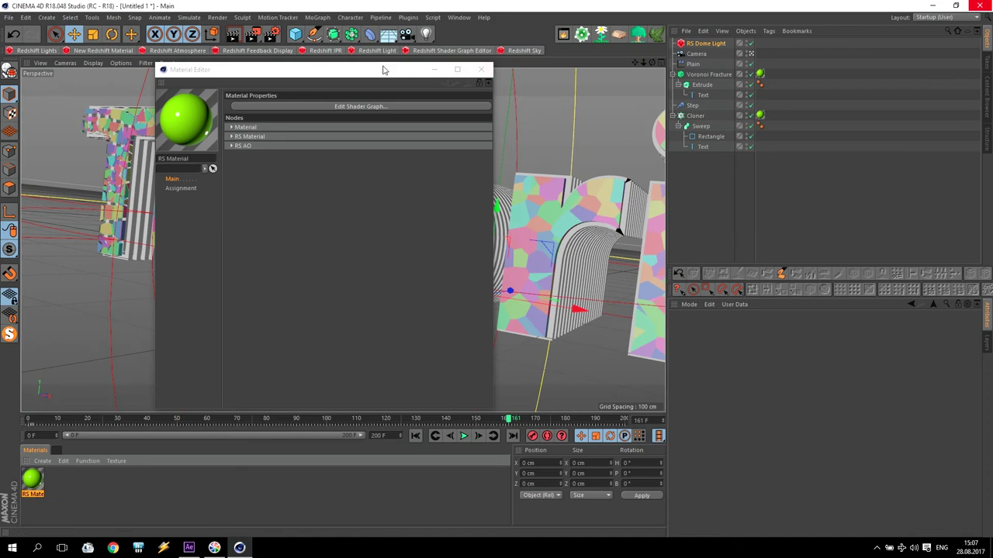
key(shift+r)
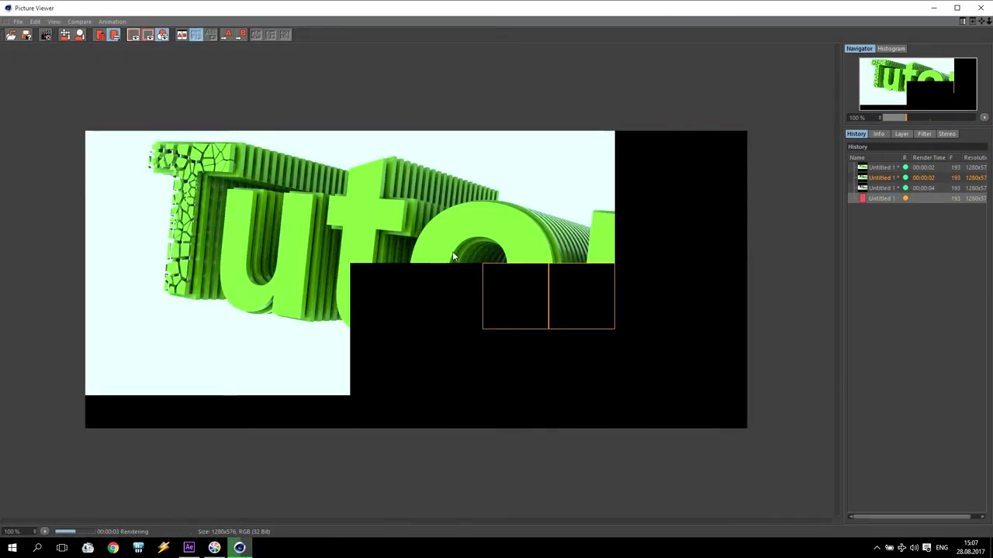
click(884, 188)
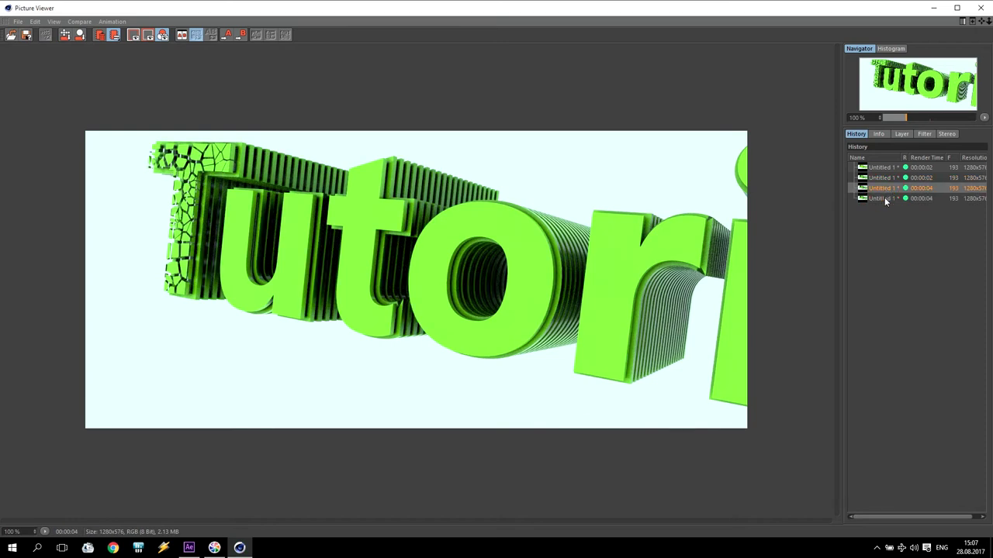
click(884, 198)
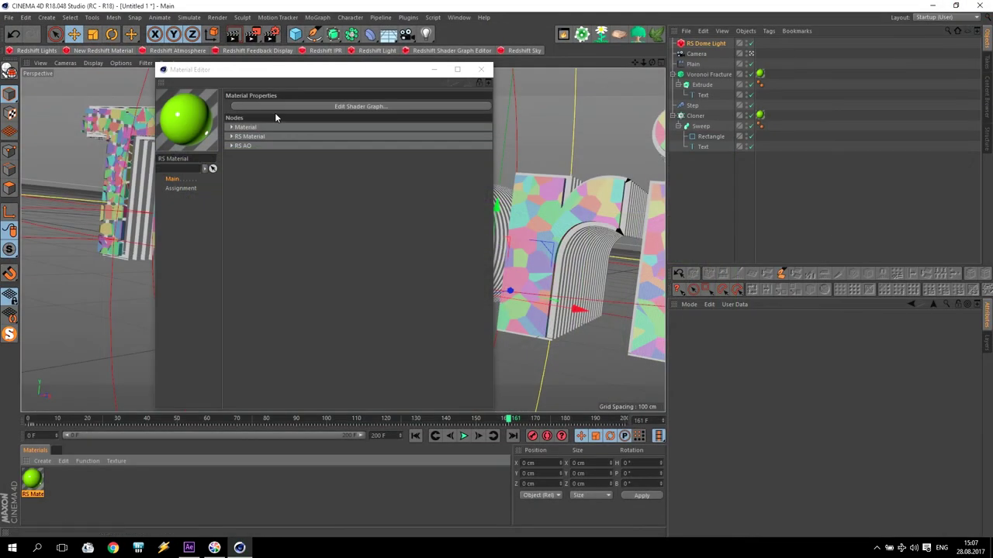
Set AO Spread to 0.5 and turn on Reflective occlusion.
click(276, 107)
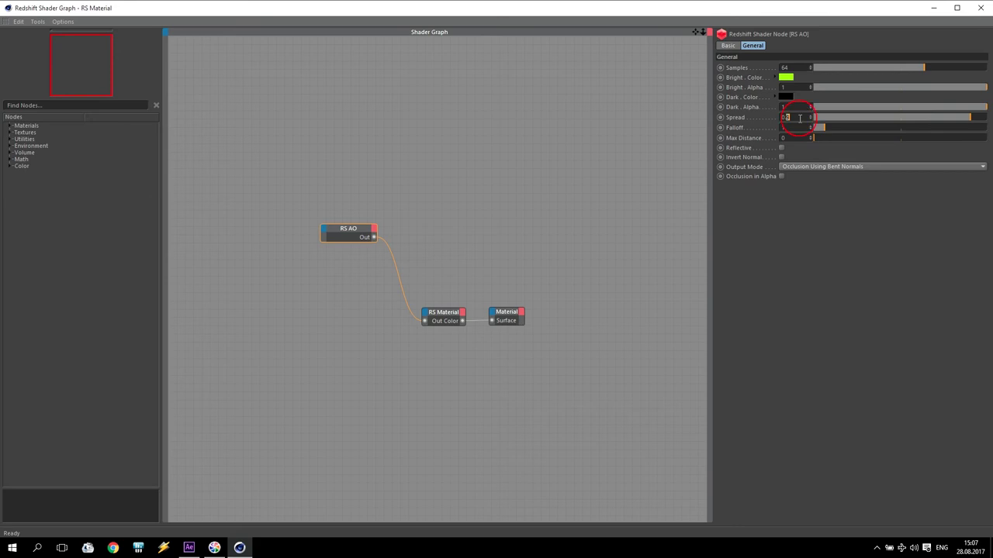
key(Return)
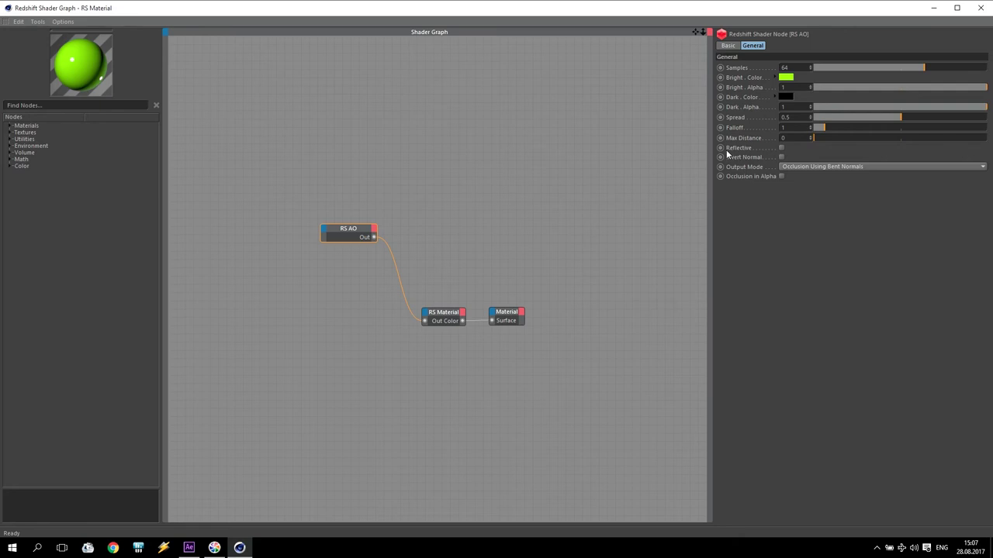
click(782, 149)
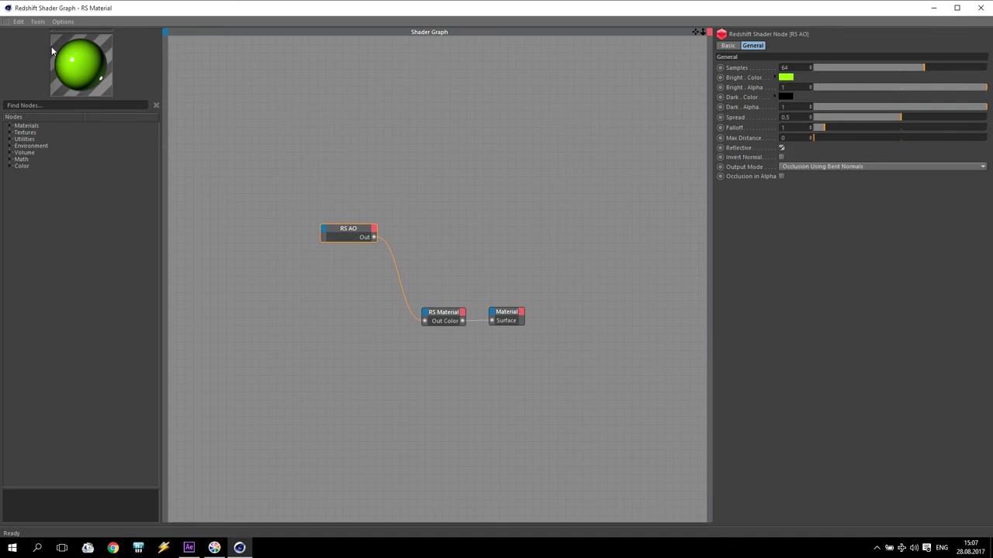
click(933, 8)
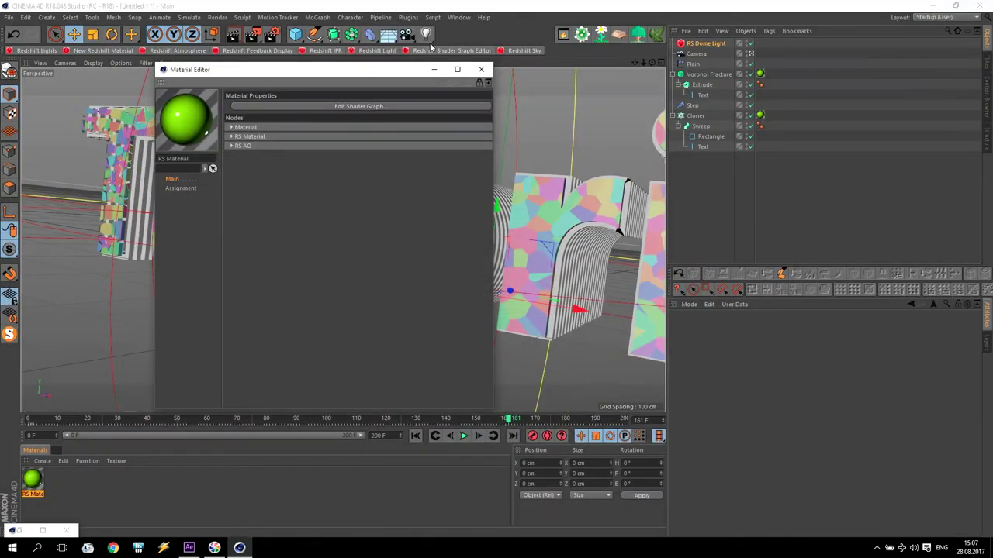
Render the Spread 0.5 reflective version and compare it against earlier History renders.
click(252, 35)
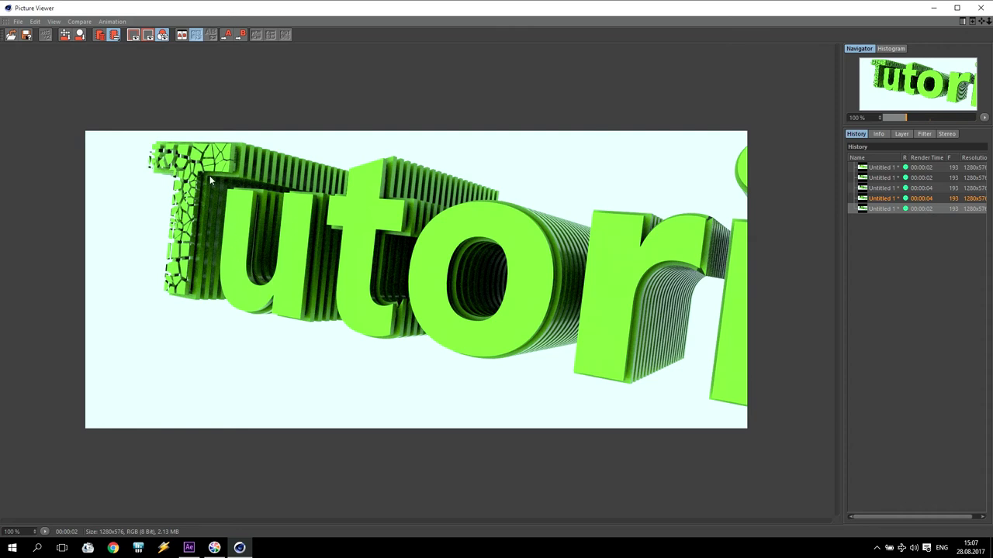
click(882, 200)
click(882, 207)
click(880, 198)
click(882, 208)
click(981, 7)
click(480, 69)
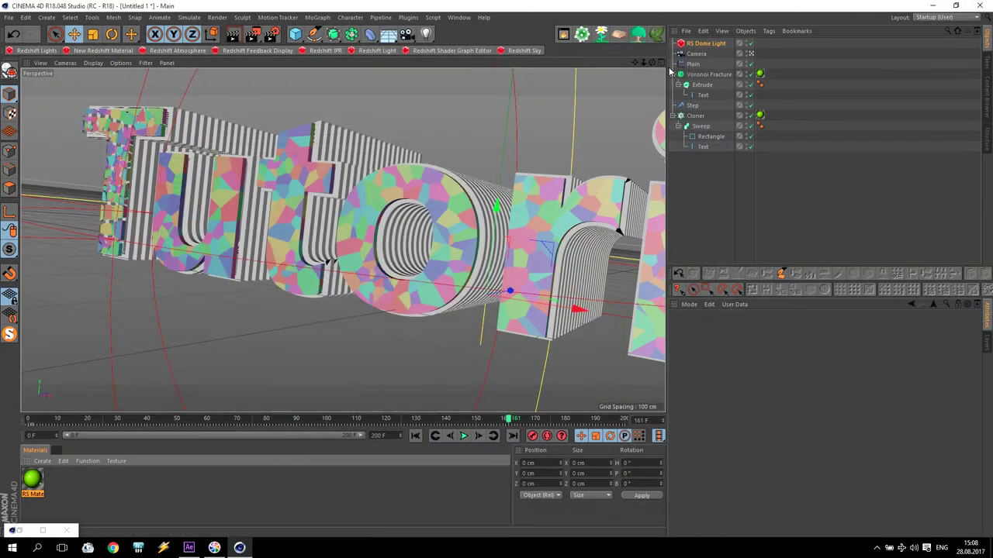
Set Cloner as the camera's Focus Object and add a Redshift Camera tag with Bokeh enabled.
click(697, 55)
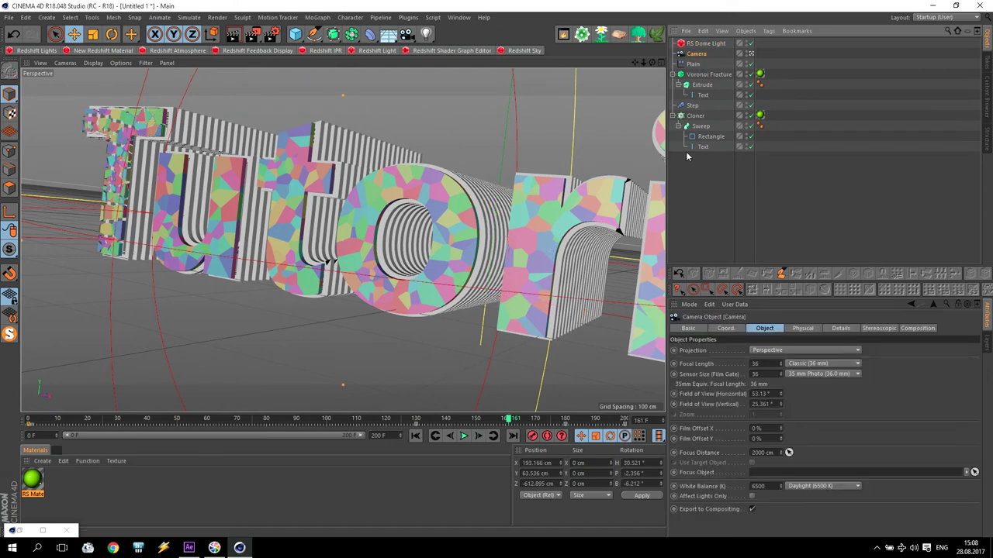
drag(696, 118, 762, 475)
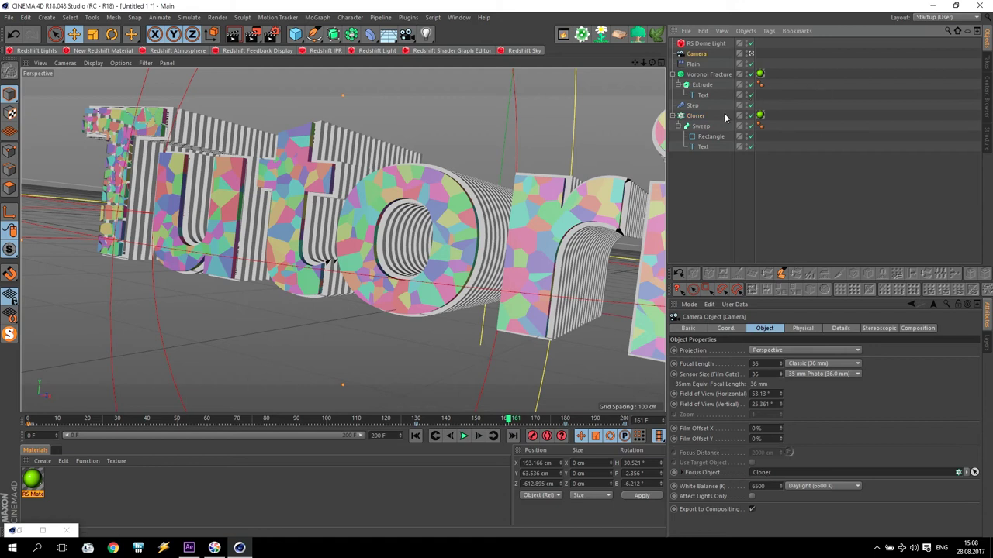
click(768, 31)
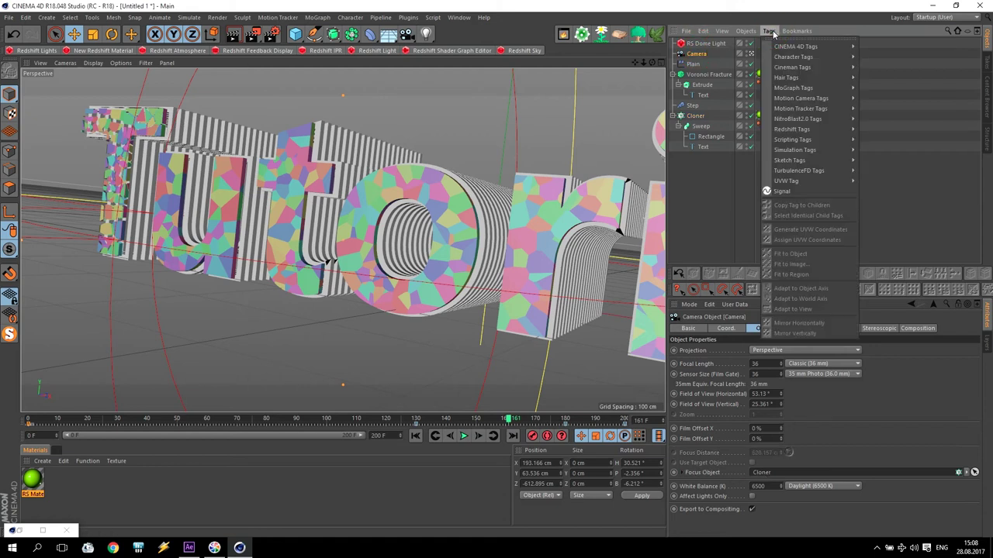
mouse_move(804, 131)
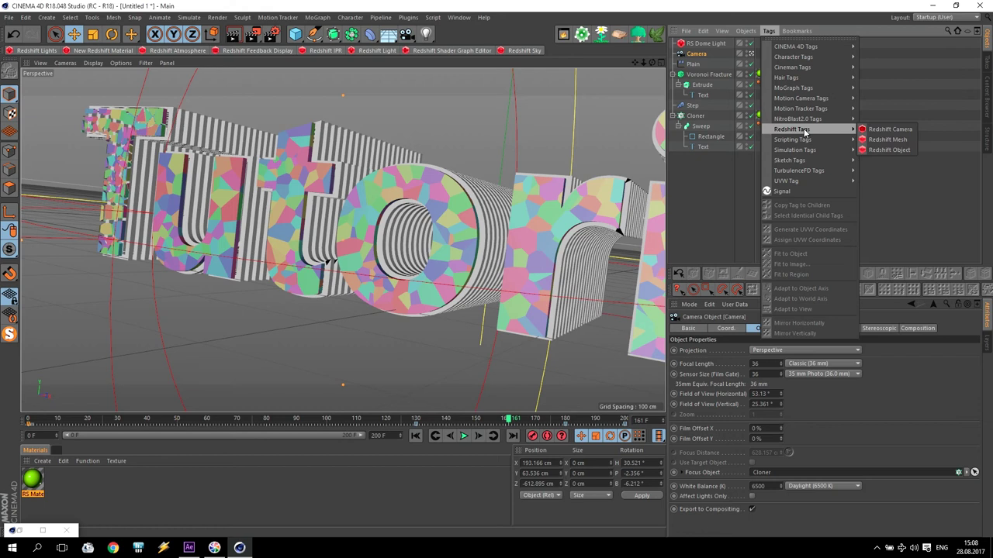
click(896, 133)
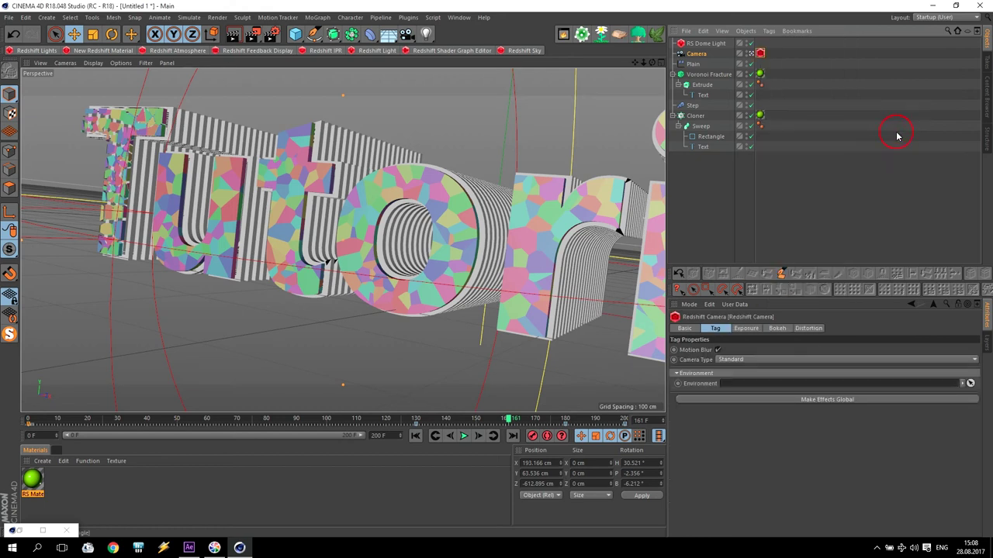
click(777, 328)
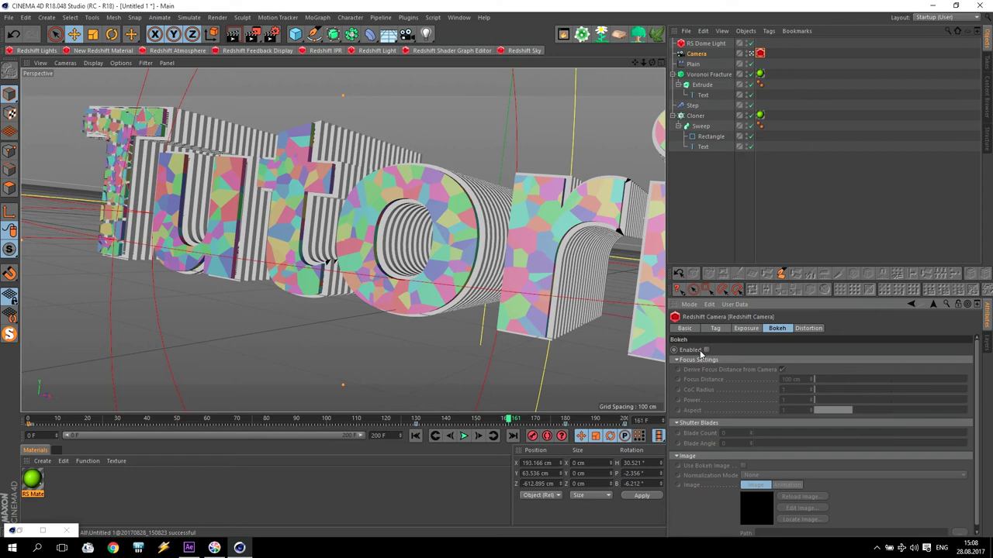
click(706, 350)
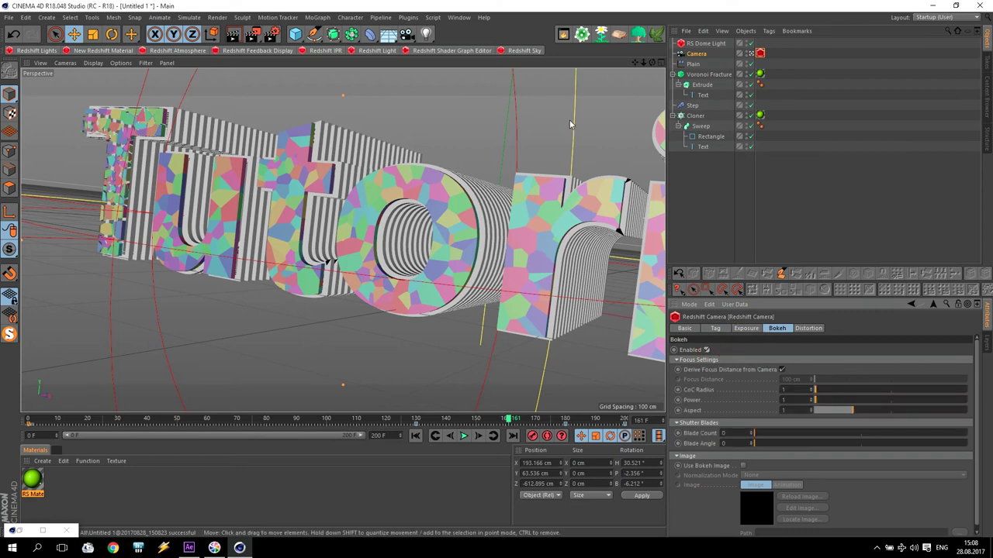
Enable Redshift Motion Blur in Render Settings and run a test render to the Picture Viewer.
click(270, 34)
click(91, 81)
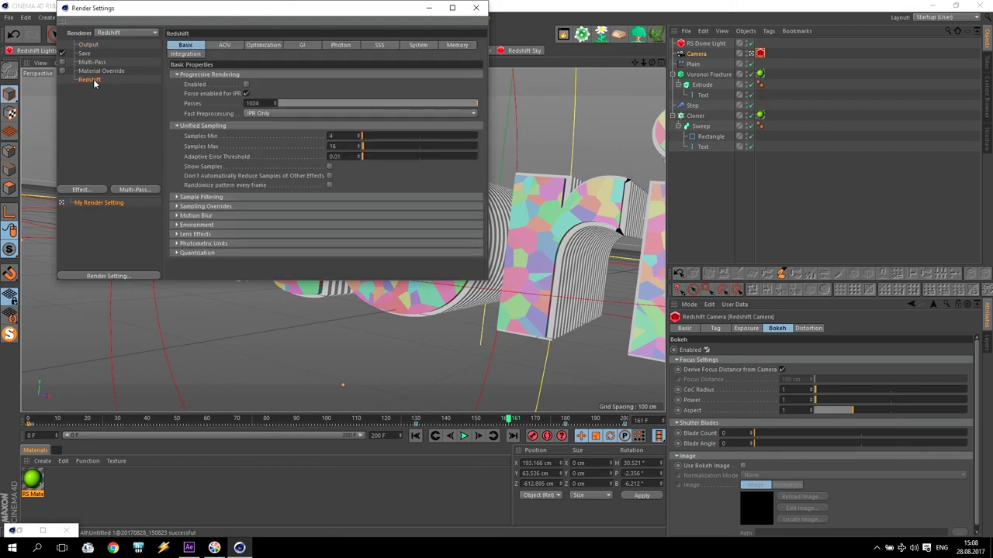
click(177, 215)
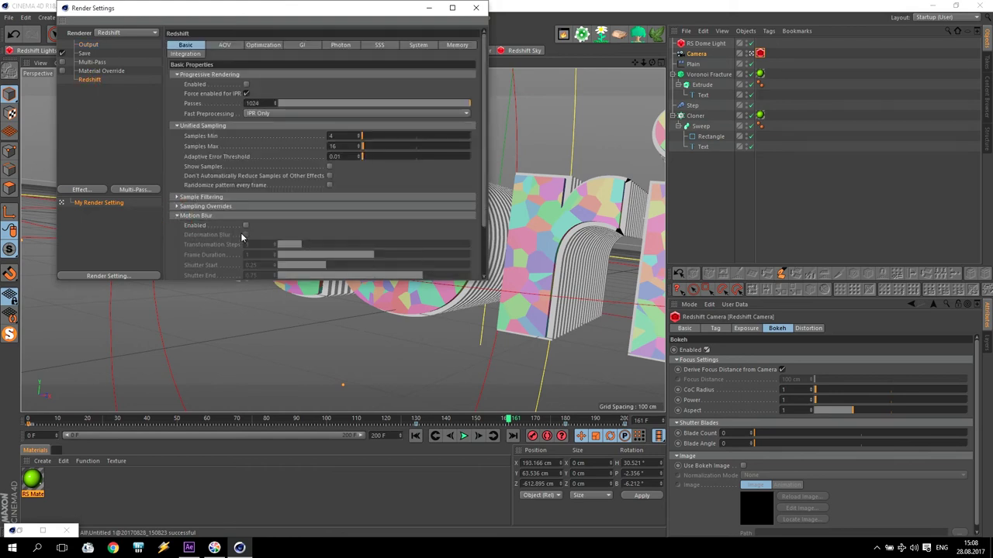
click(246, 226)
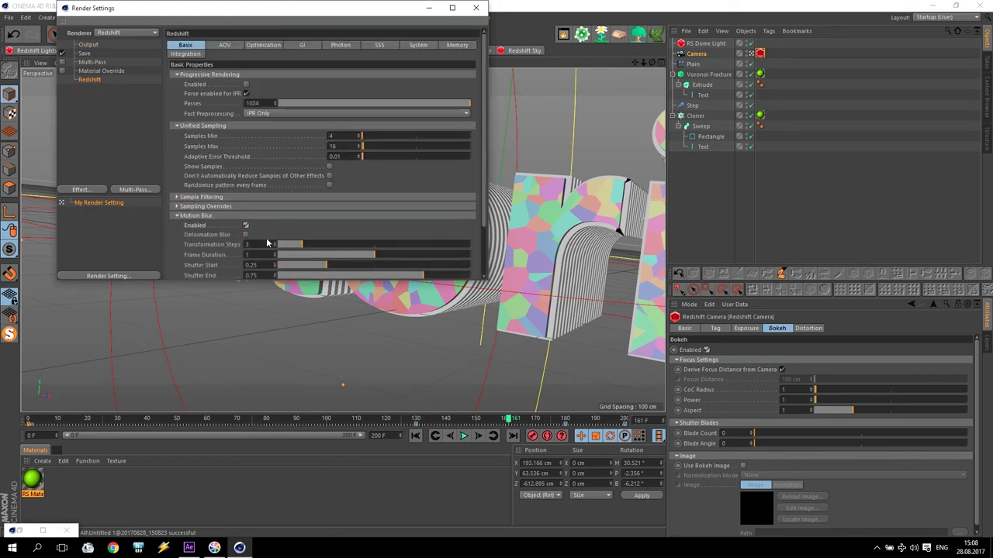
click(476, 8)
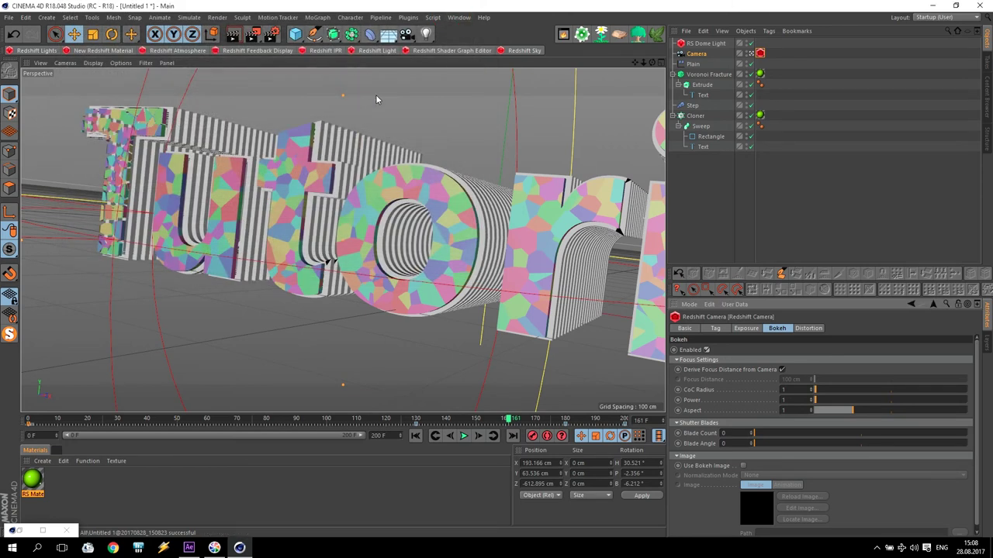
click(252, 33)
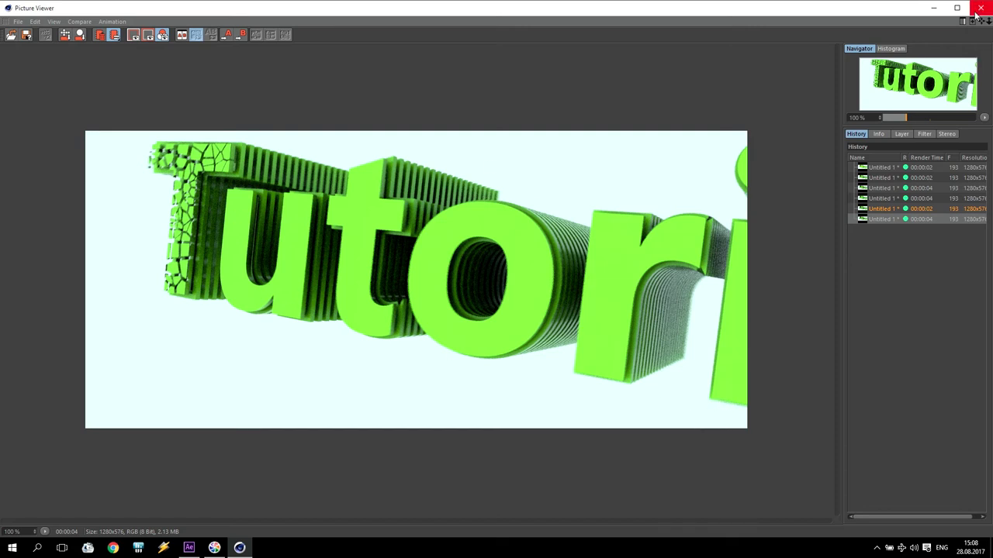
click(979, 9)
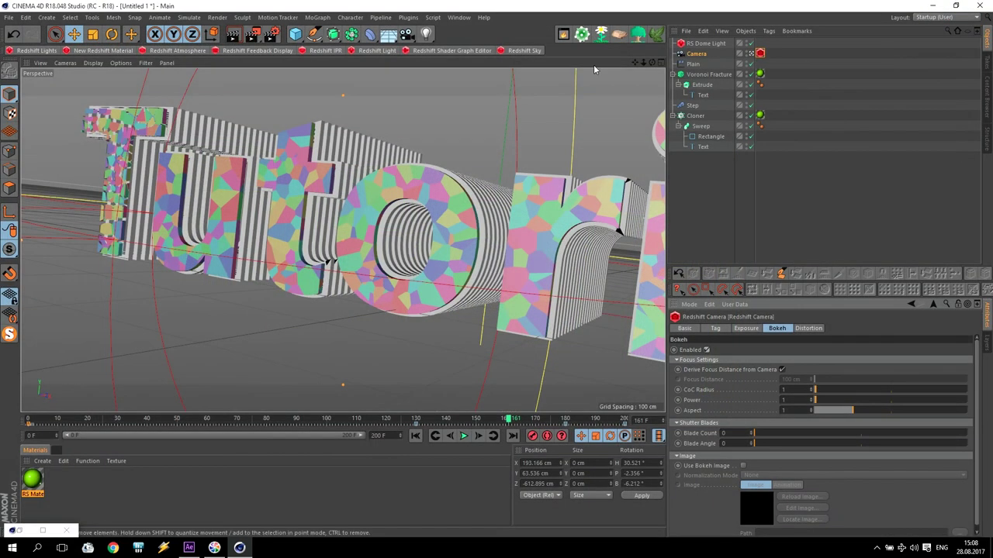
Set the render output image format to PNG.
click(274, 35)
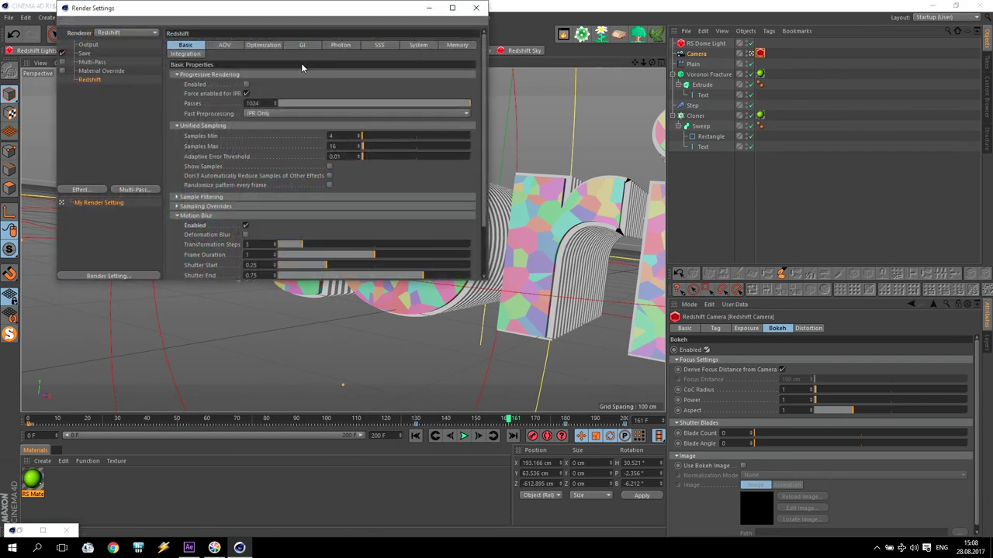
click(88, 45)
click(83, 53)
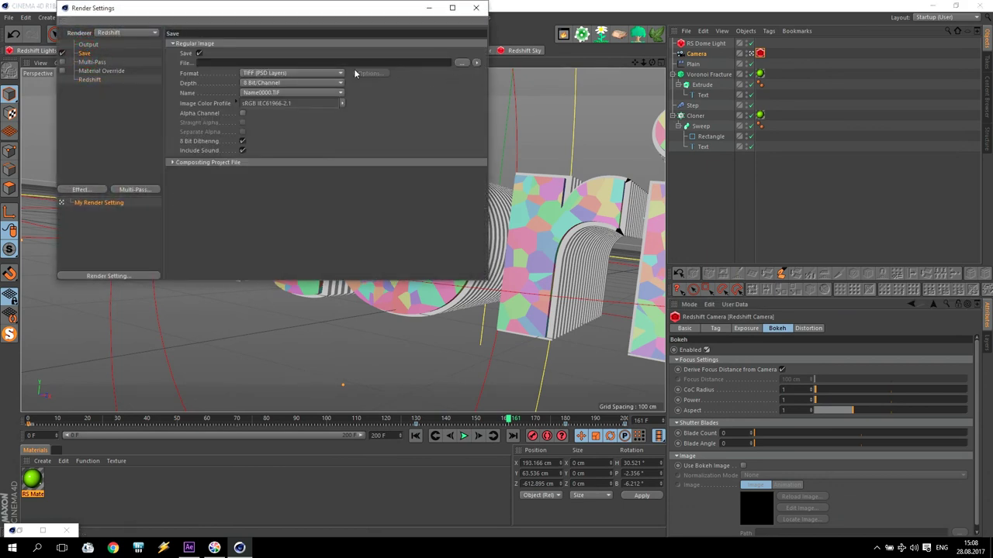
click(314, 73)
click(272, 171)
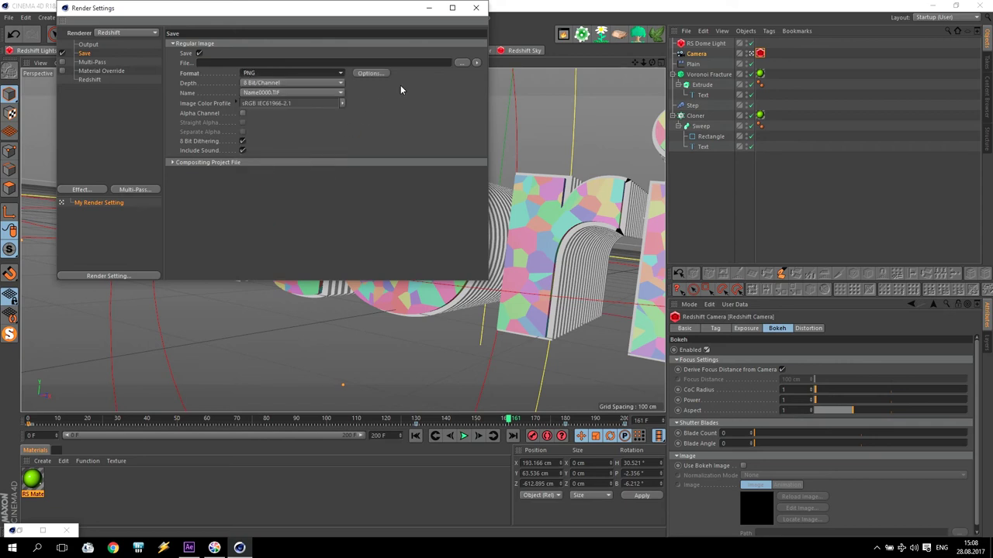
click(460, 62)
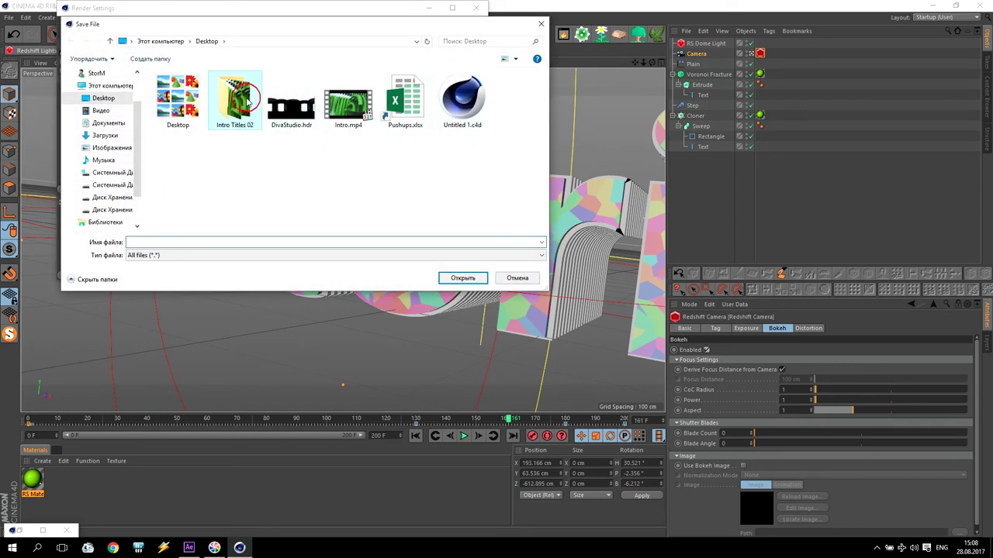
double_click(233, 101)
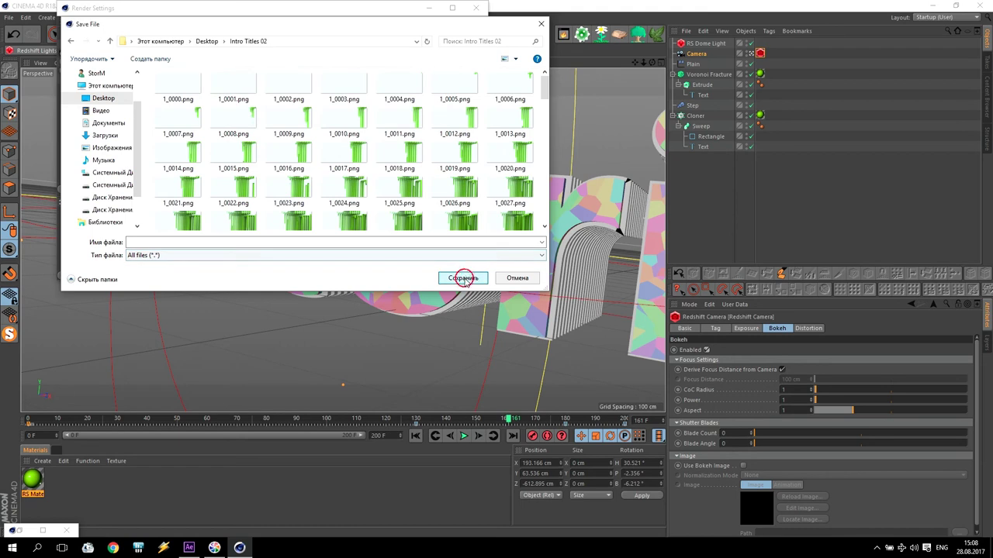
click(517, 278)
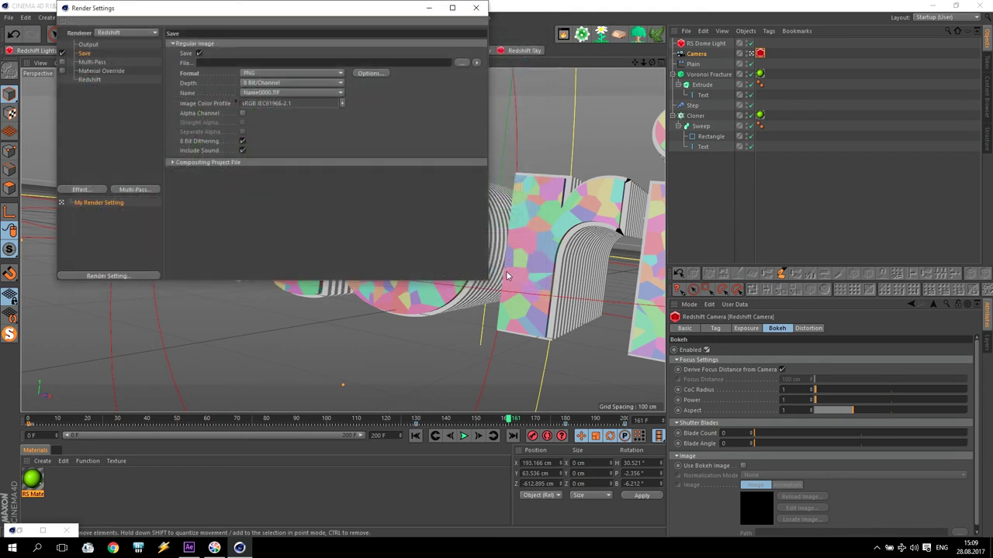
Set Redshift samples to 128 and bucket size to 256 under System > Bucket Rendering.
click(89, 79)
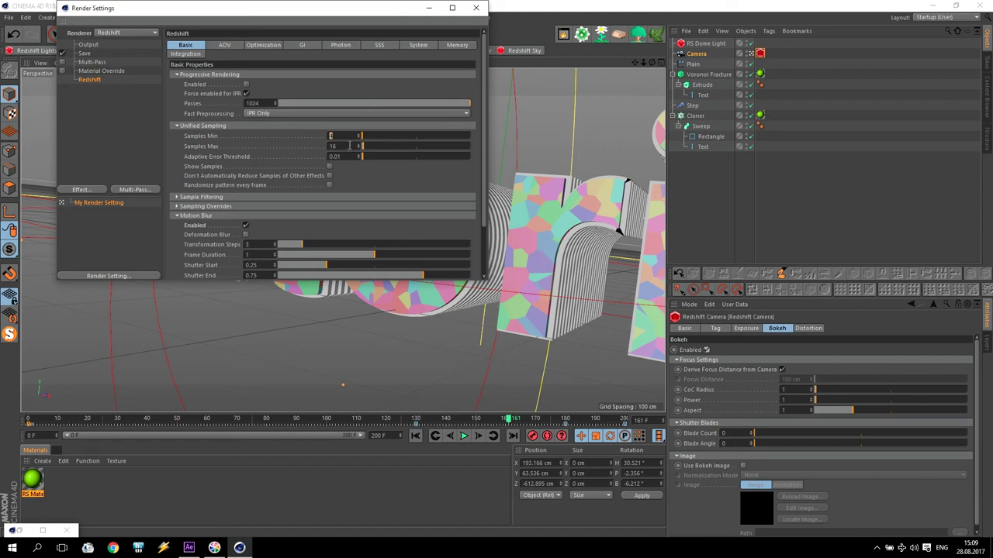
key(Return)
click(418, 44)
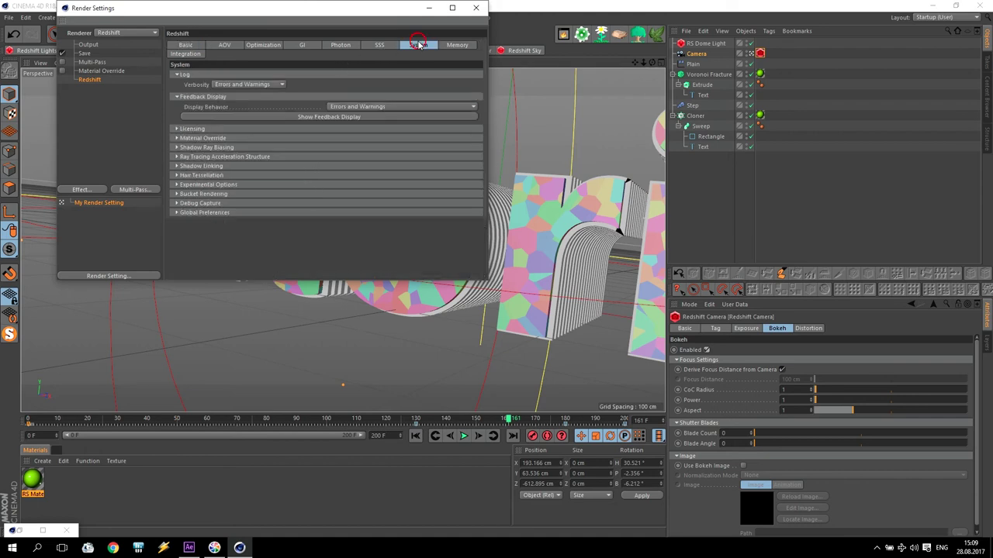
click(186, 194)
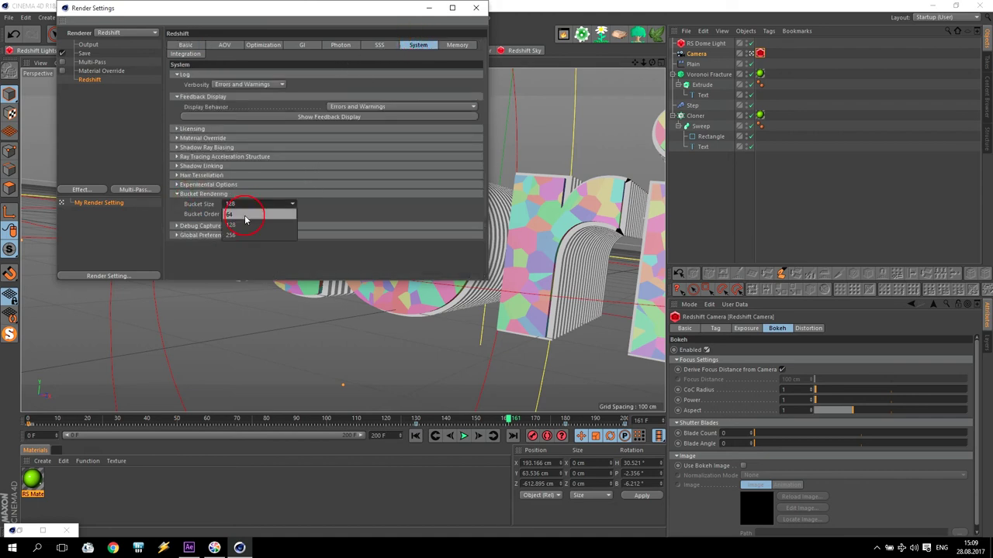
click(248, 214)
click(247, 234)
click(476, 8)
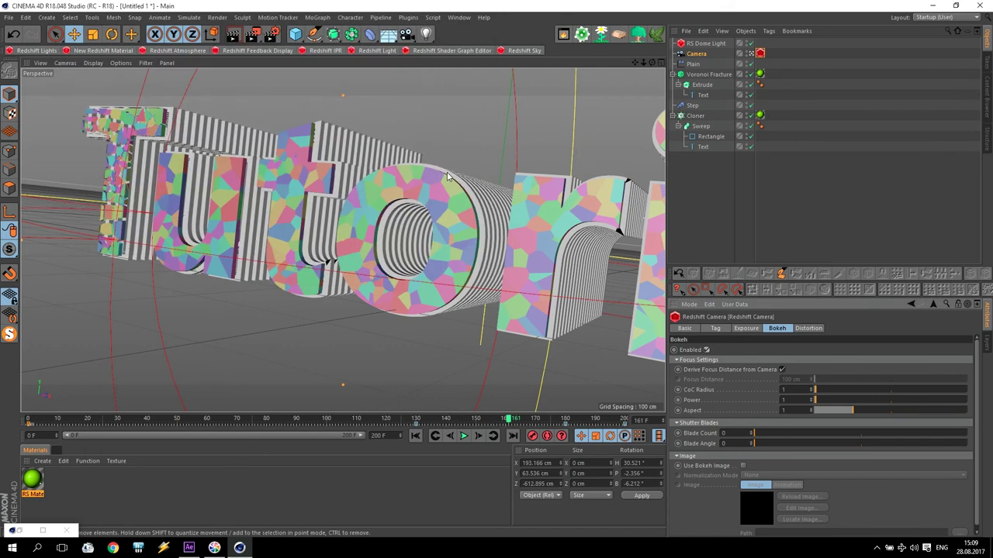
Render the green Tutorial frame (11 s, 1280×576) and compare it with the earlier 4-second render.
click(254, 34)
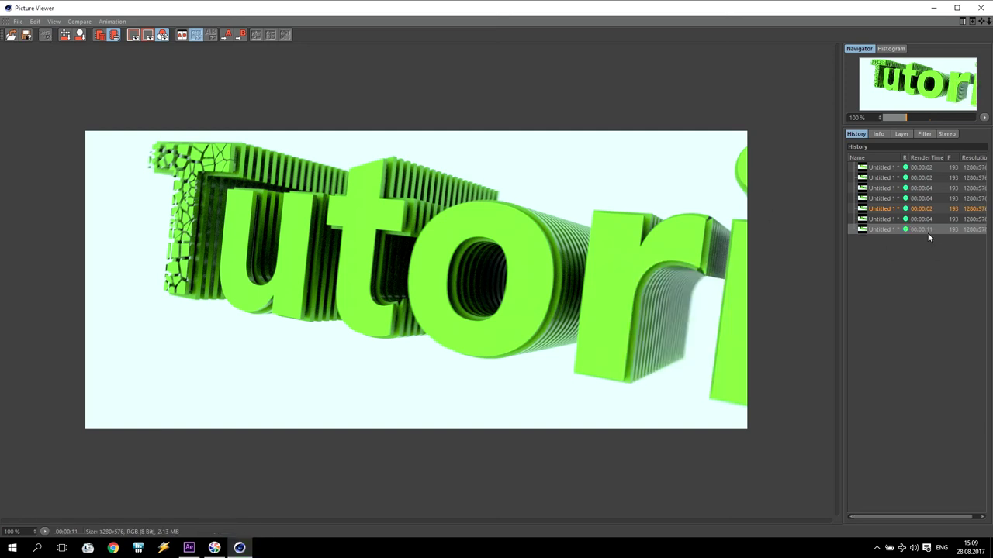
click(884, 220)
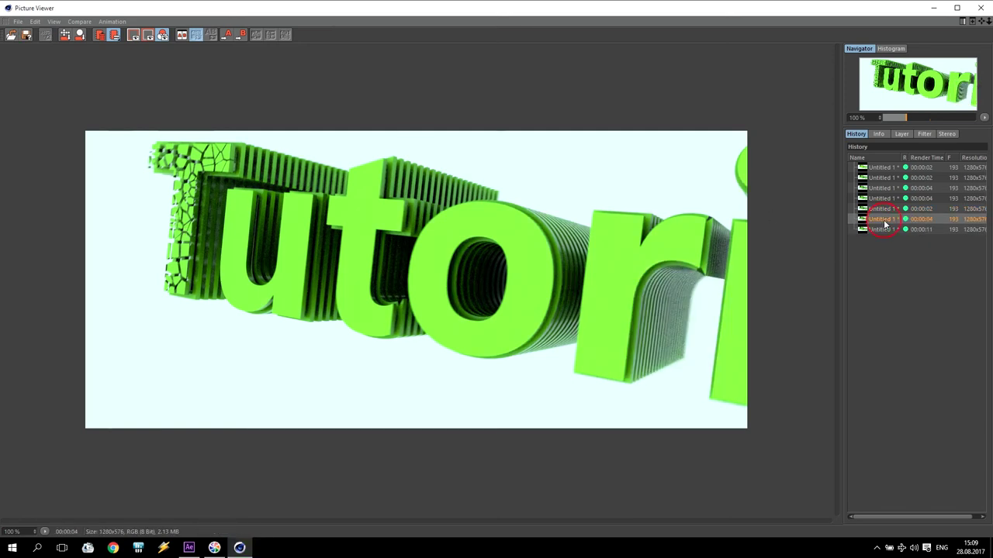
click(883, 228)
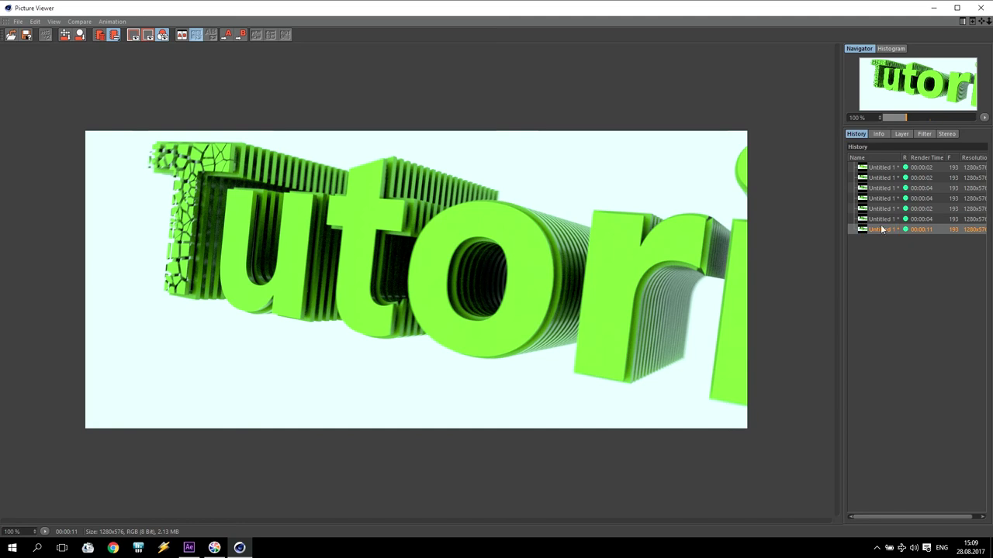
click(884, 220)
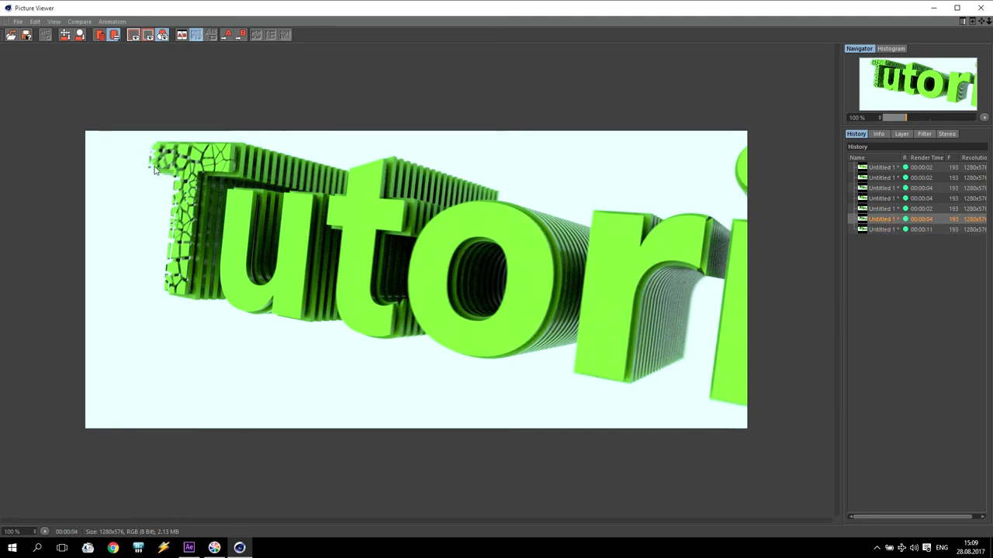
click(884, 229)
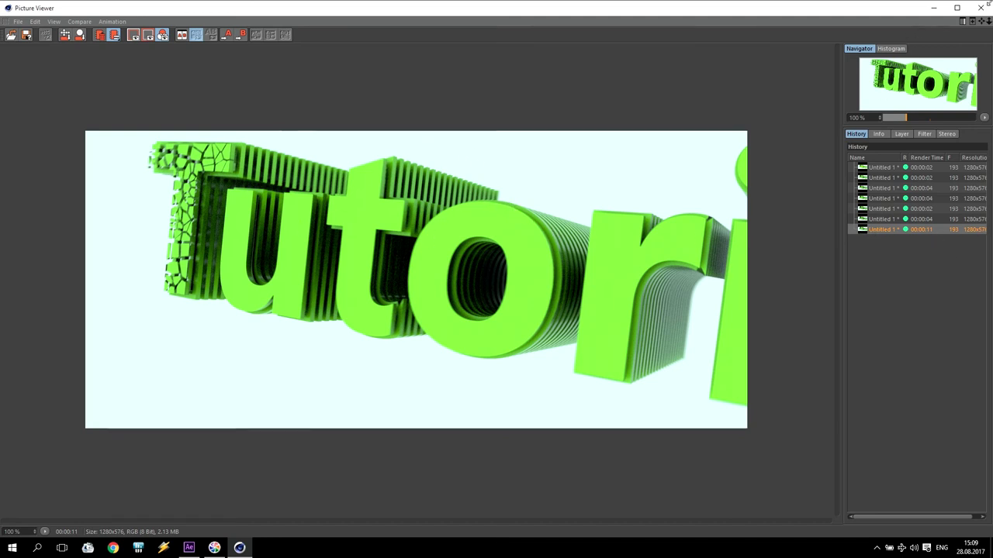
Set the Output frame range to All Frames (0–200 F), then switch to After Effects.
click(980, 8)
click(273, 37)
click(87, 44)
click(250, 152)
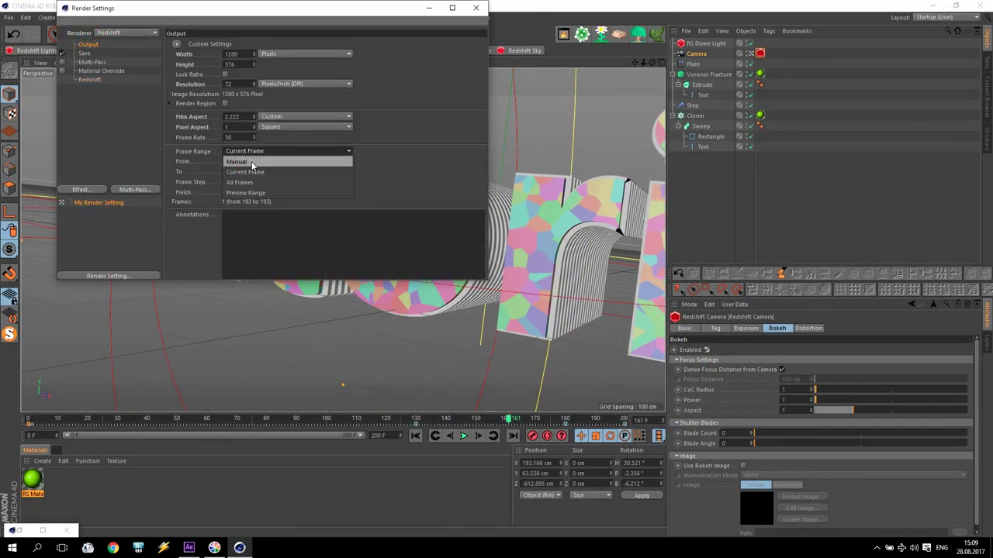
click(247, 182)
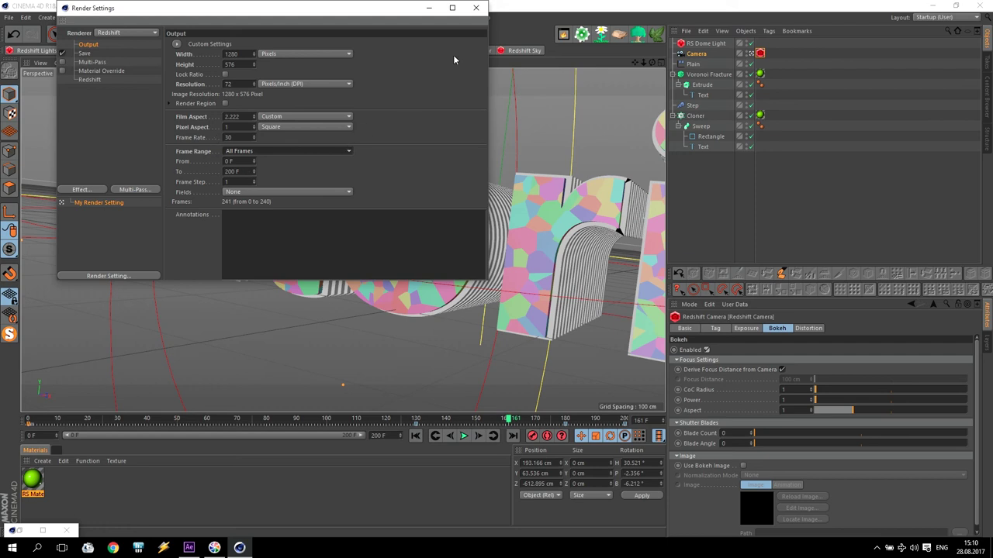
click(476, 8)
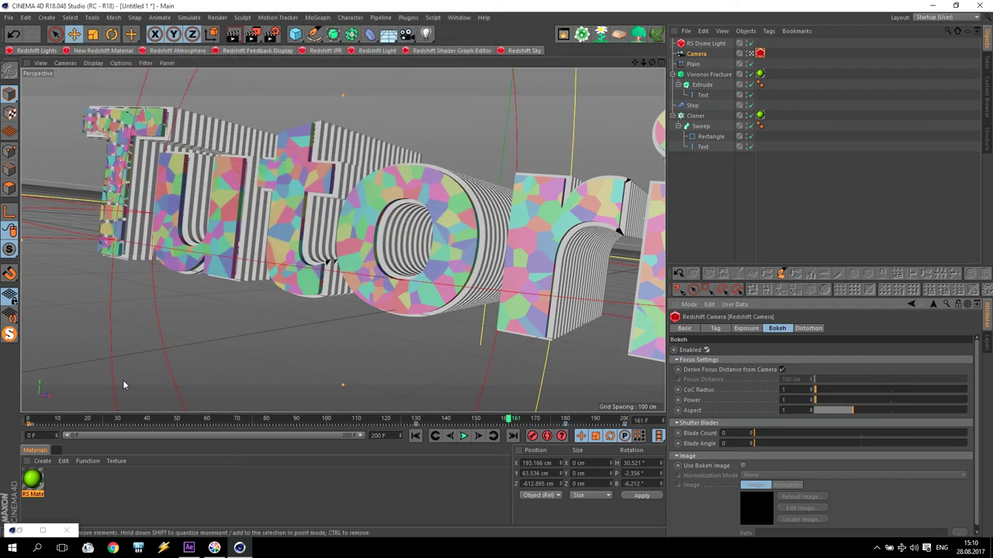
click(188, 548)
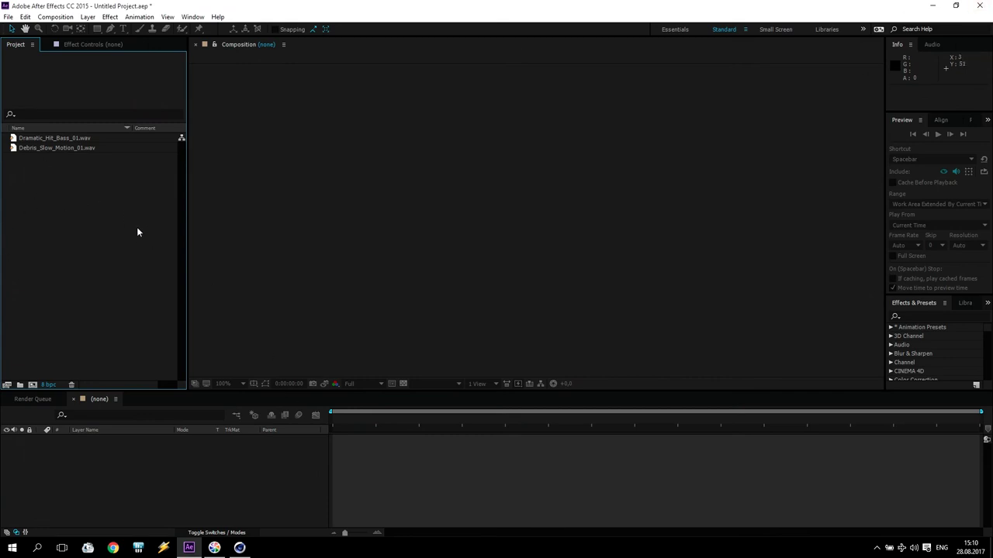
Check the two WAV files in the Project panel and open the Import File dialog.
click(36, 139)
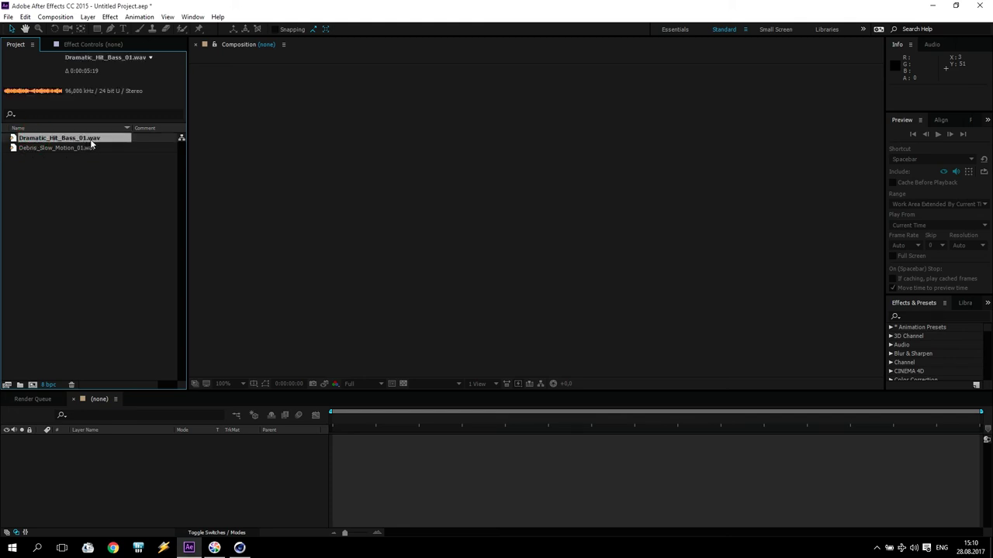
click(68, 148)
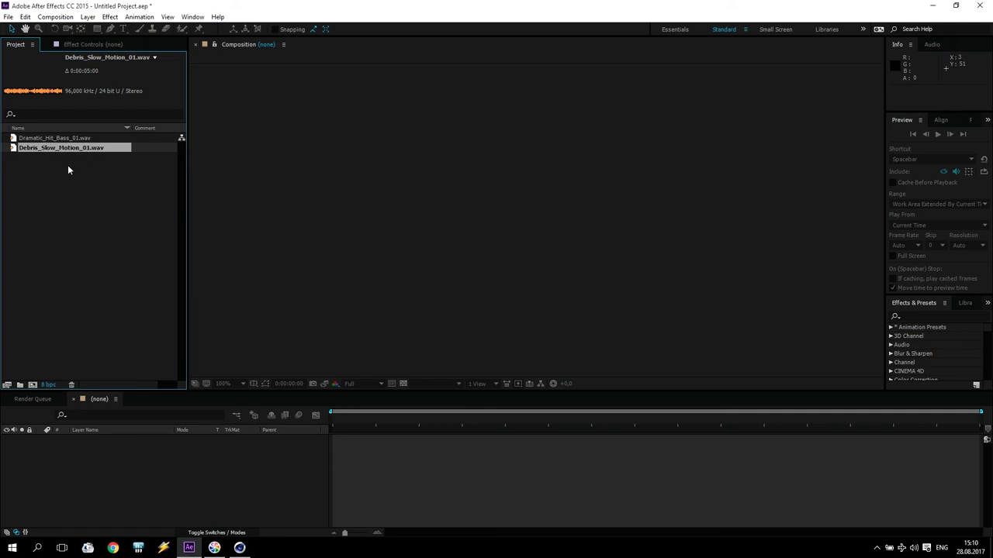
double_click(53, 178)
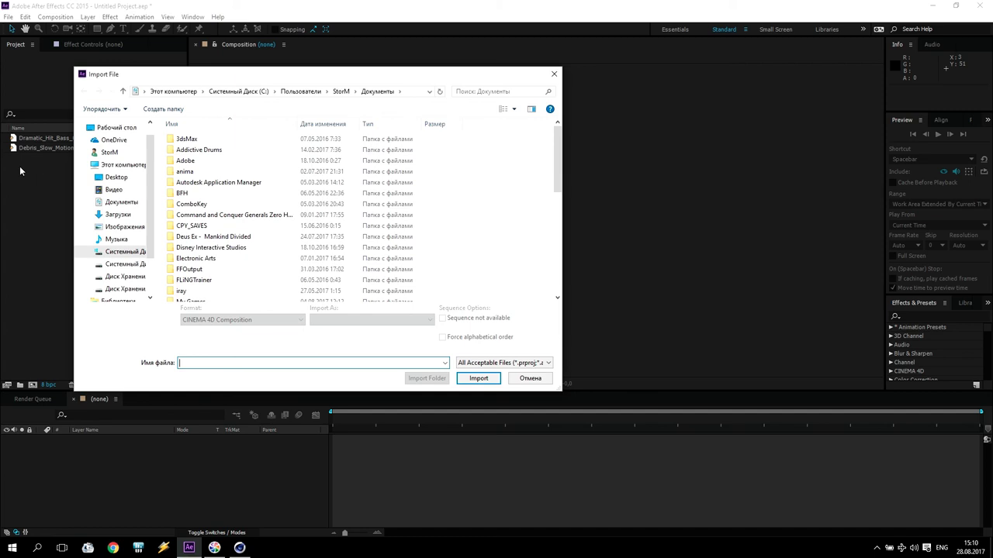
Import Desktop > Intro Titles 02 > 1_0000.png as the PNG sequence 1_[0000-0200].png.
click(114, 128)
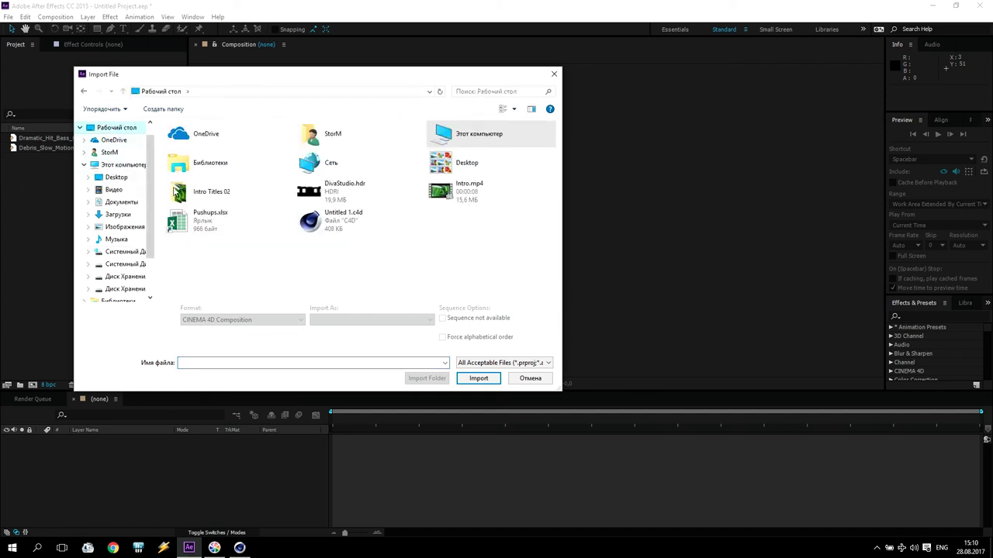
double_click(211, 194)
click(190, 139)
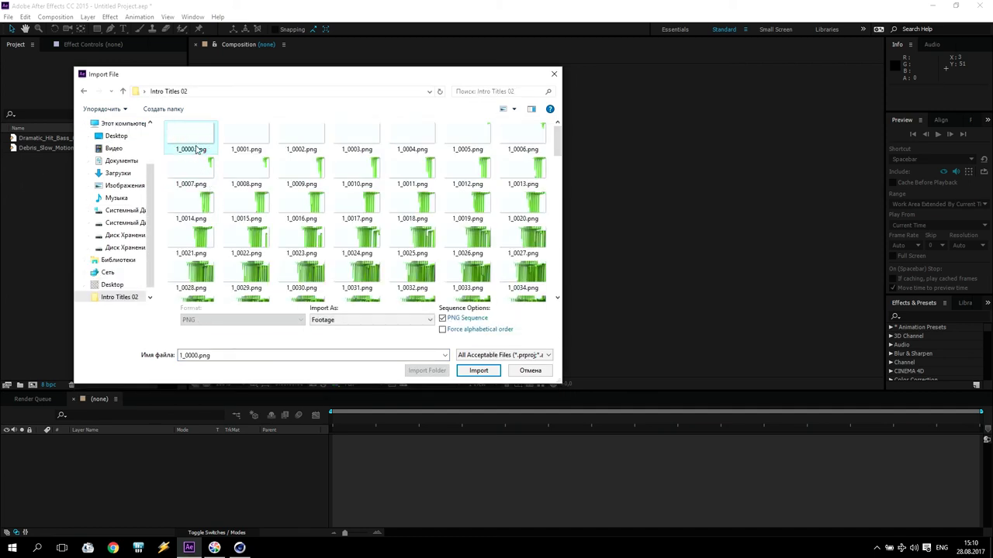
click(478, 371)
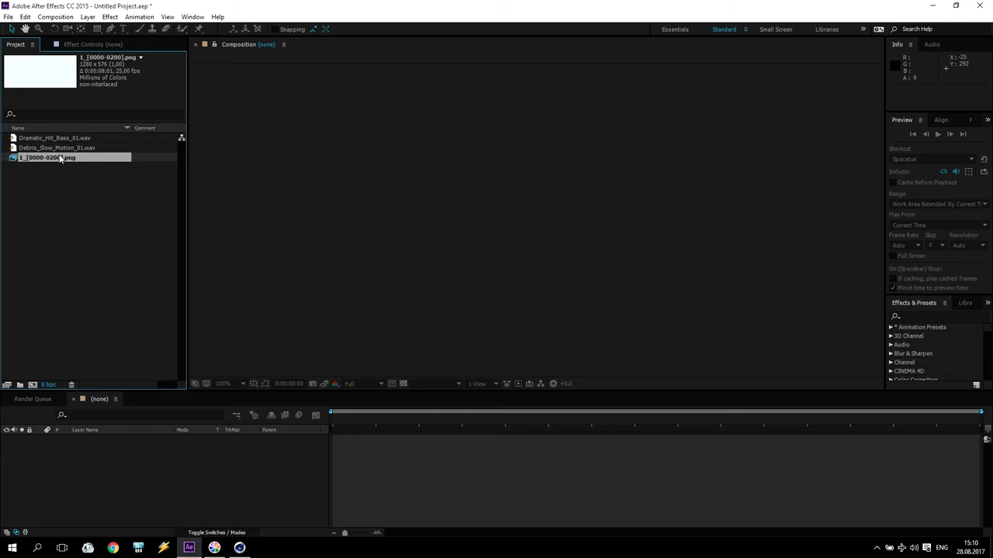
Build composition 1 from 1_[0000-0200].png and play back the Tutorial animation.
drag(49, 156, 34, 386)
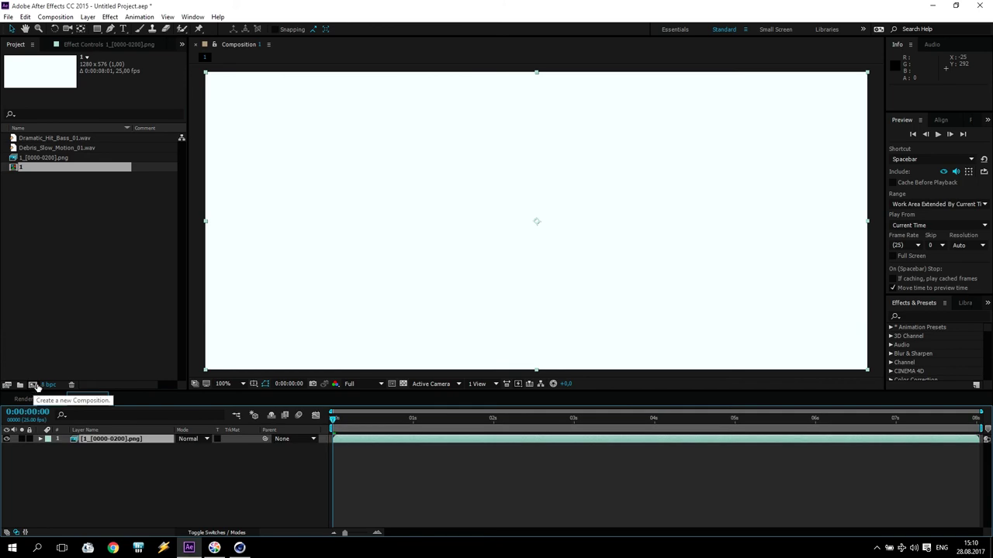
click(937, 133)
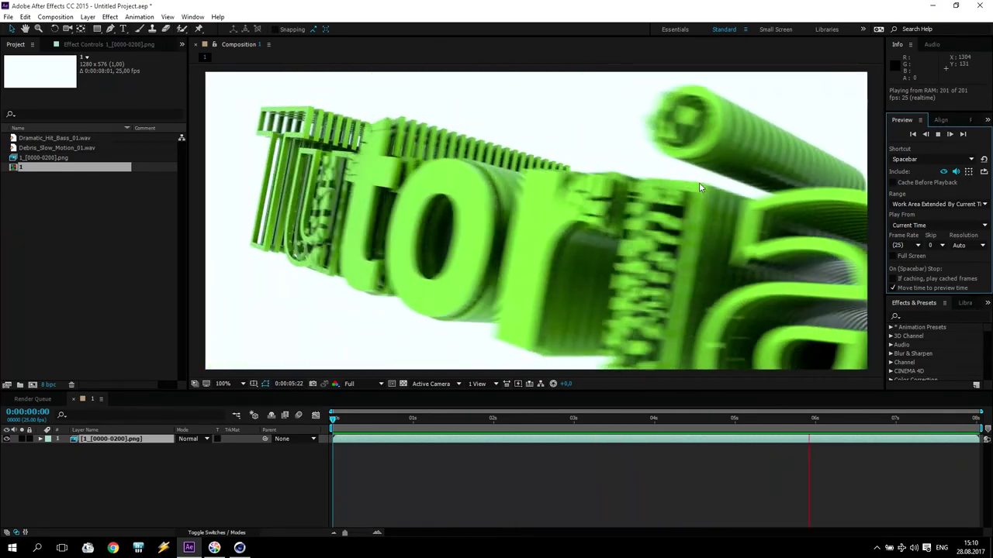
click(937, 133)
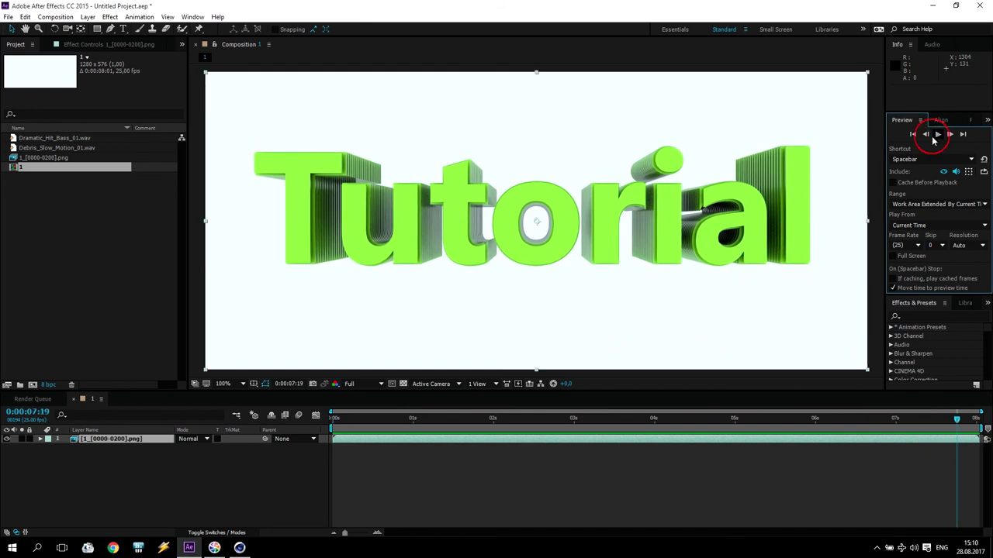
click(25, 148)
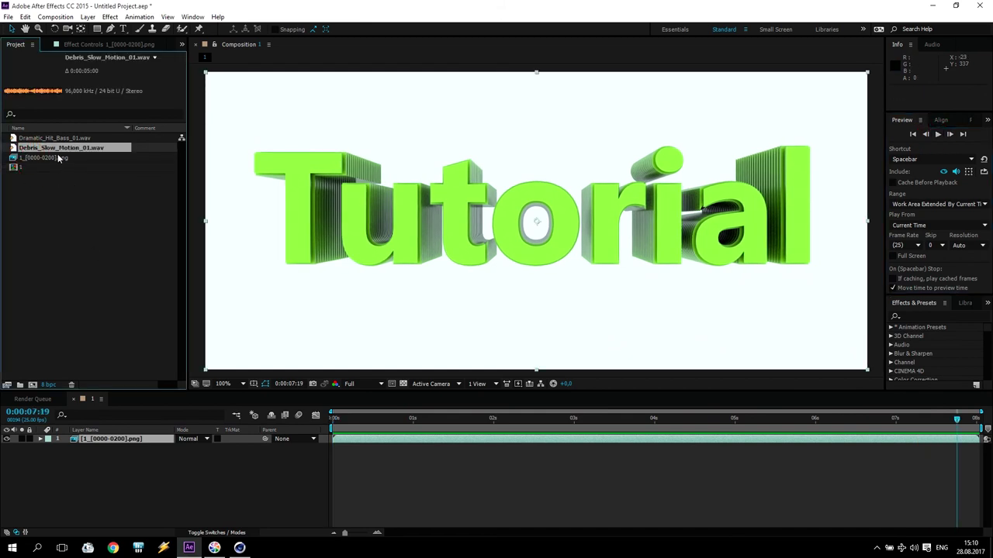
Add Debris_Slow_Motion_01.wav as a layer, reveal its waveform, and preview at system volume 100.
drag(48, 148, 93, 465)
click(41, 449)
click(48, 457)
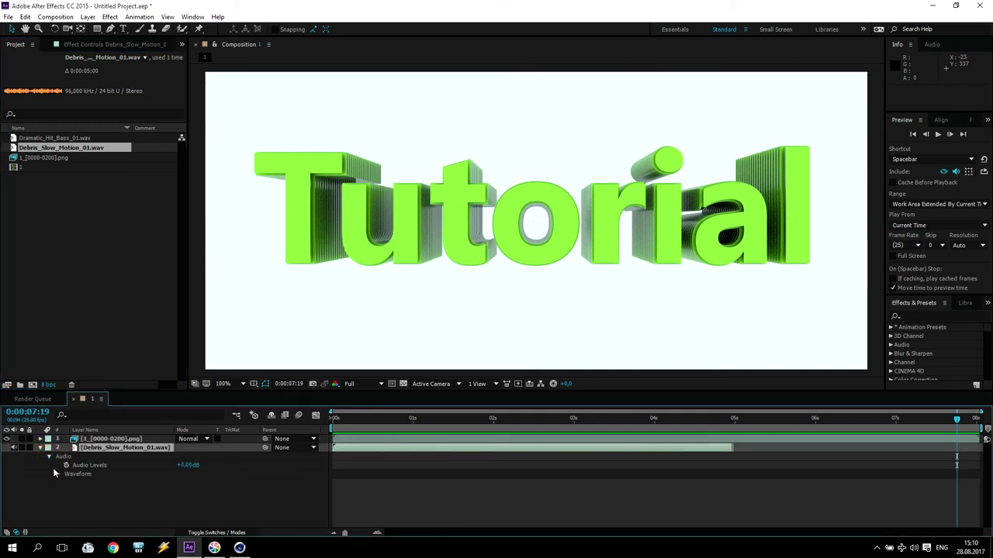
click(913, 134)
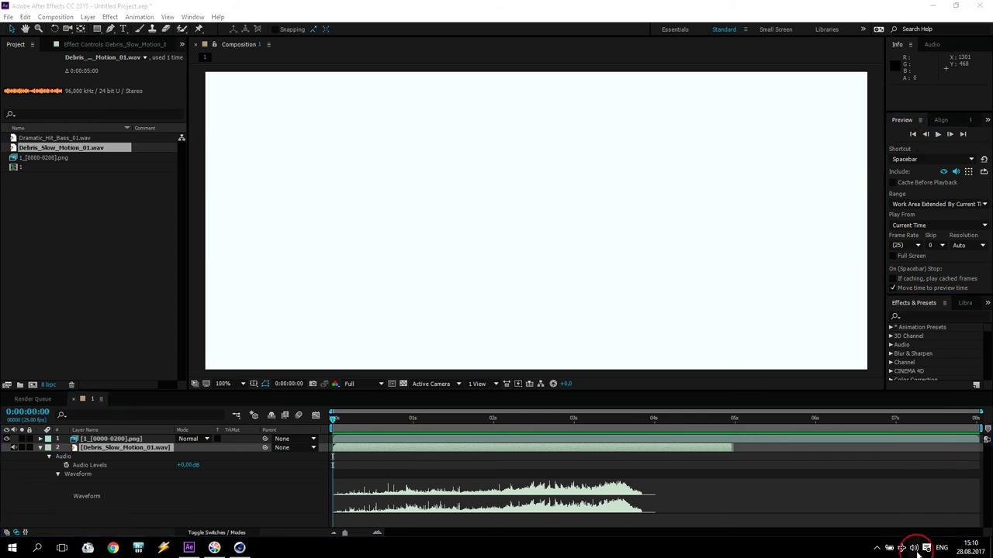
click(914, 548)
drag(923, 524, 979, 523)
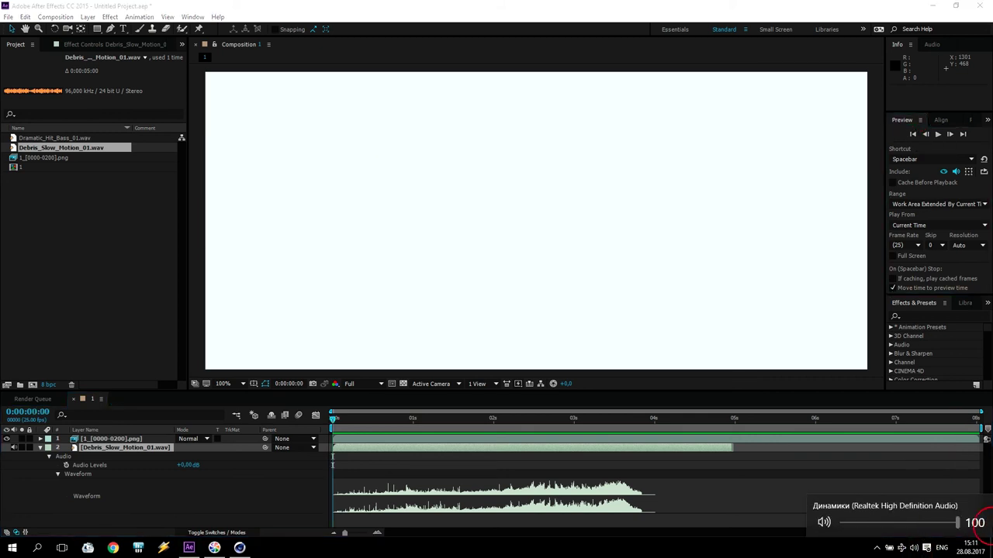
click(937, 134)
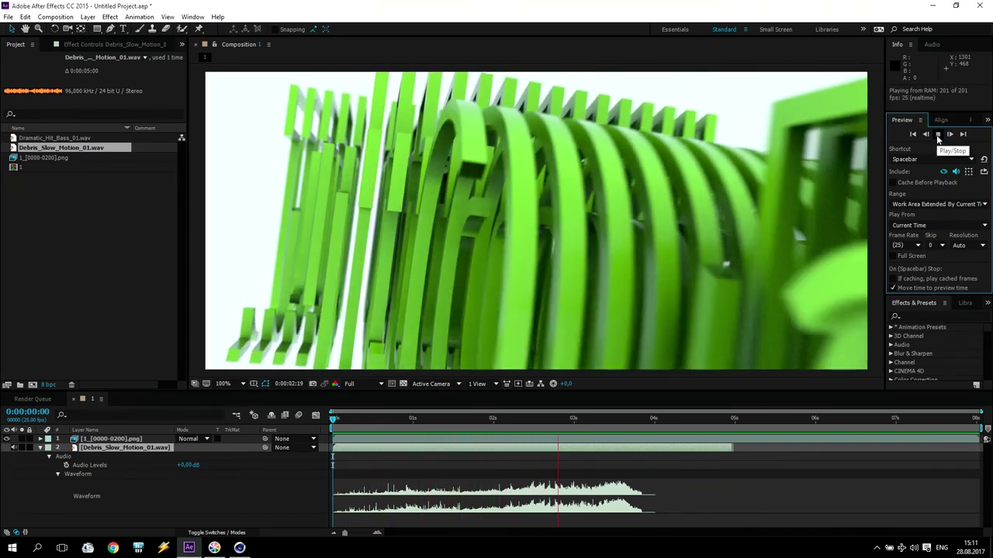
click(938, 137)
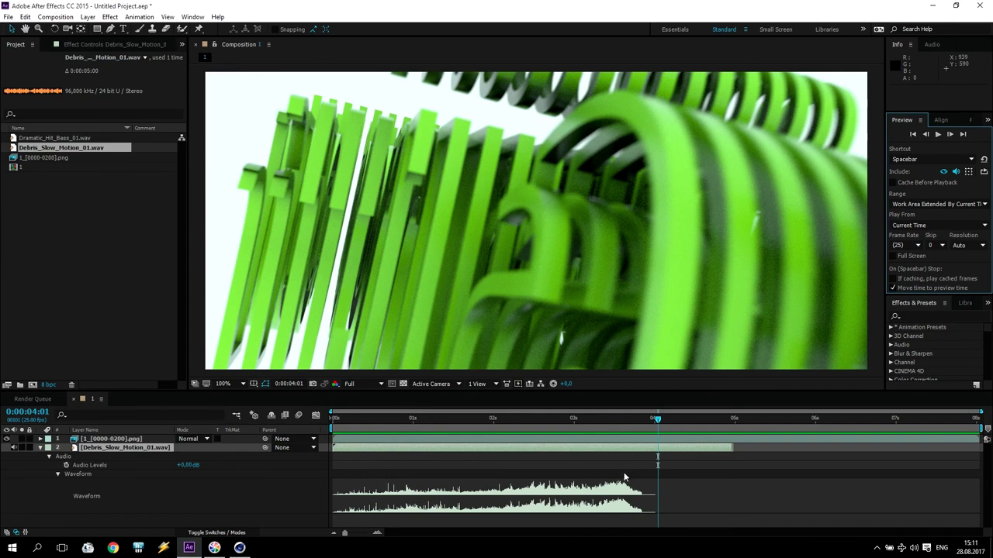
Shift the debris sound to start around 3 seconds, checking sync near 0:00:06:18.
drag(621, 450, 798, 451)
click(854, 419)
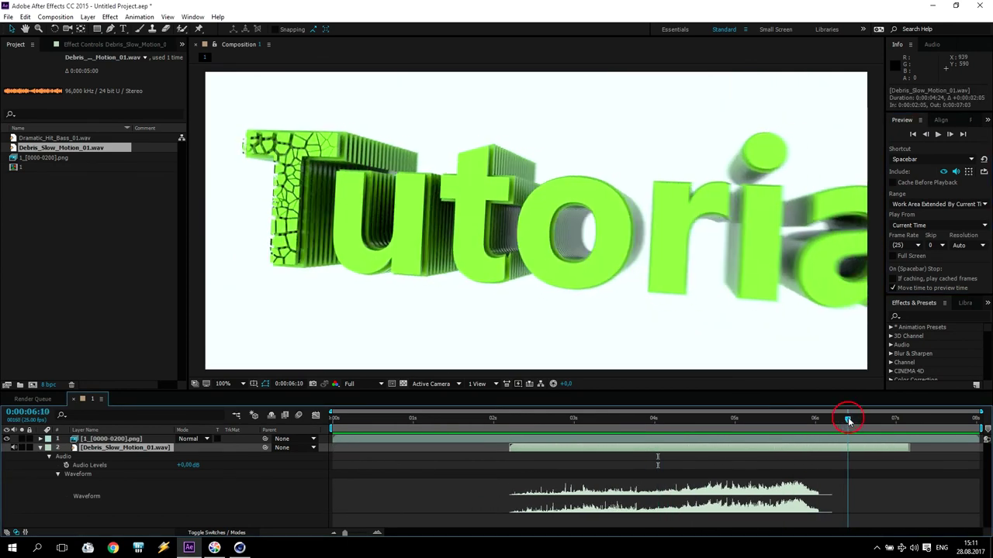
mouse_move(853, 418)
mouse_down()
mouse_move(806, 419)
mouse_move(861, 418)
mouse_up()
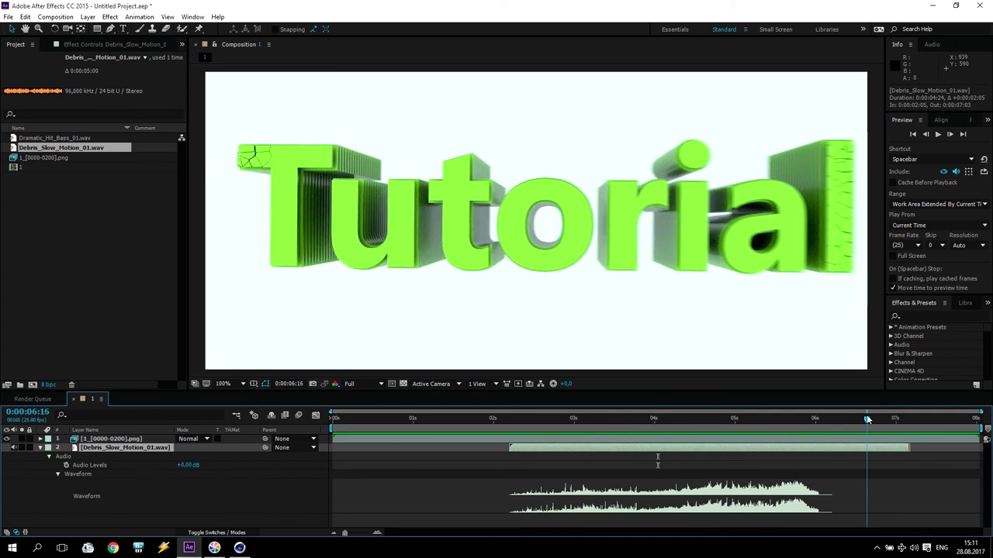
drag(798, 452, 869, 453)
drag(862, 419, 873, 449)
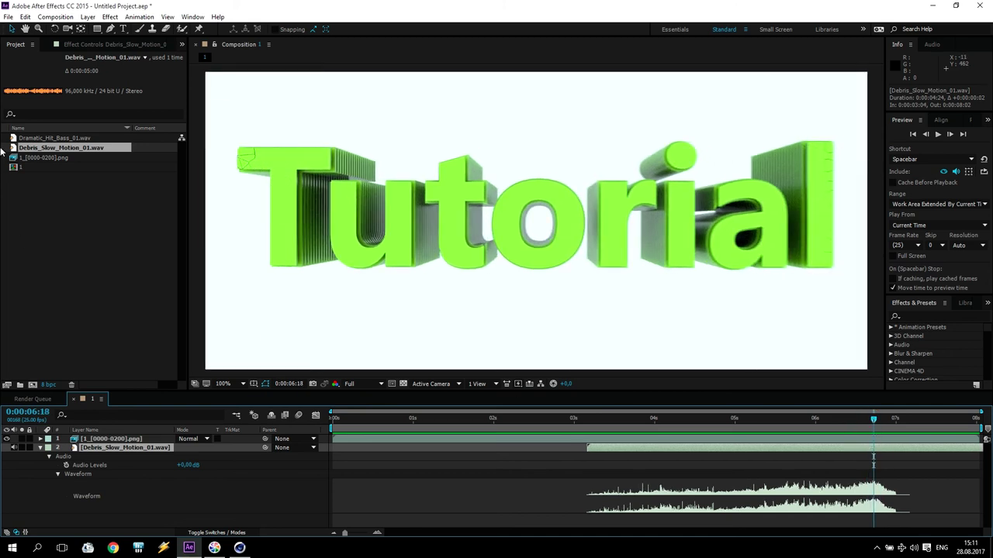
Add Dramatic_Hit_Bass_01.wav to the composition and extend its out point slightly.
click(34, 139)
drag(57, 138, 122, 450)
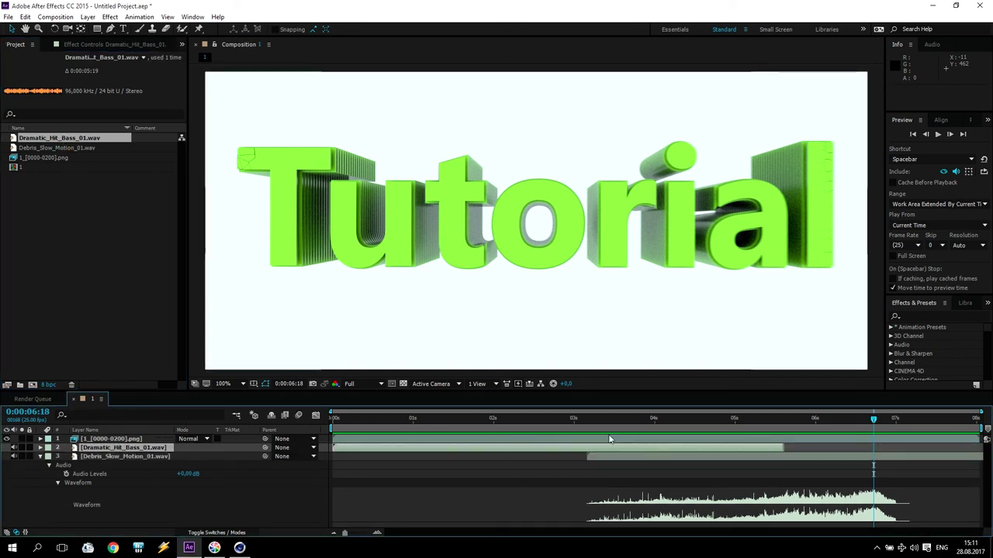
drag(773, 447, 782, 448)
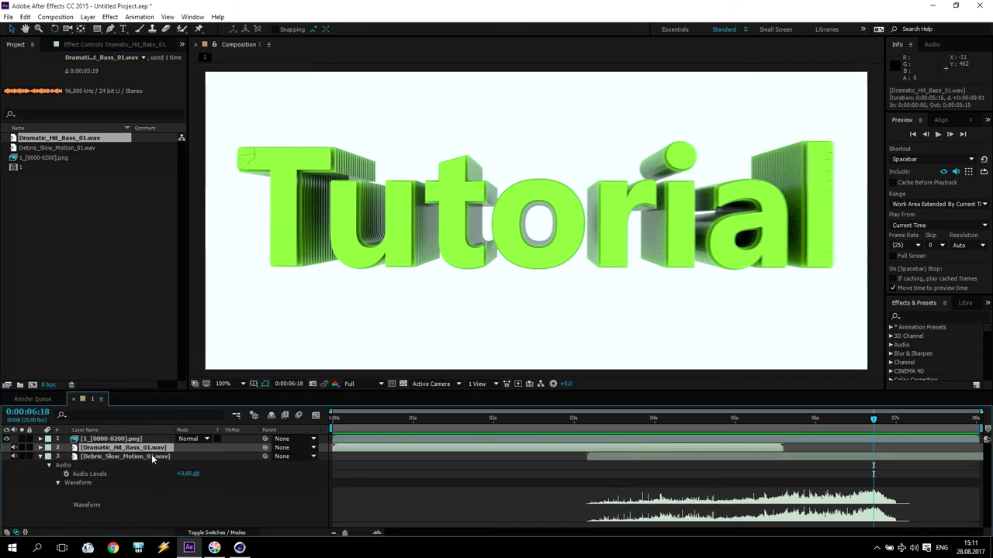
Set the debris sound's Audio Levels to -10 dB and play back the composition.
click(184, 475)
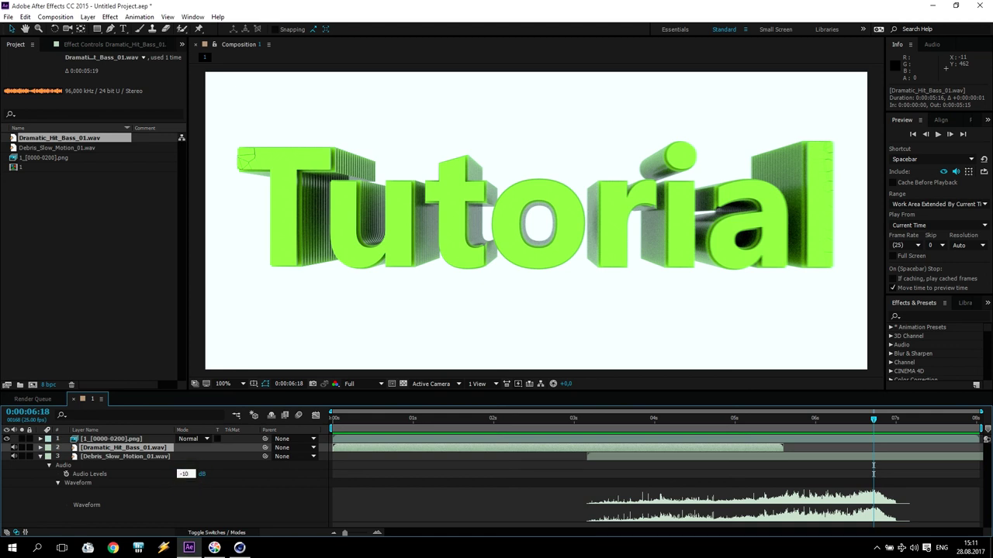
key(Return)
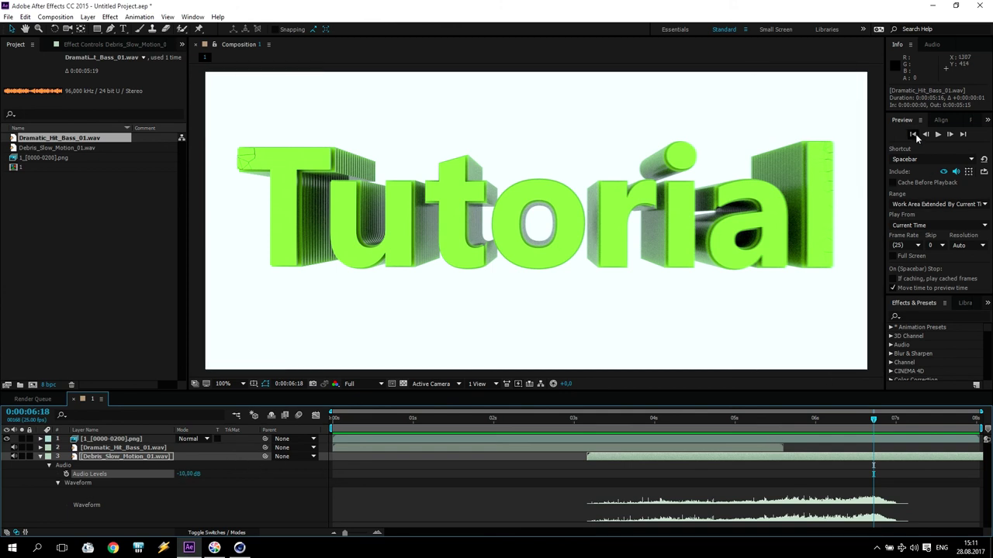
click(938, 135)
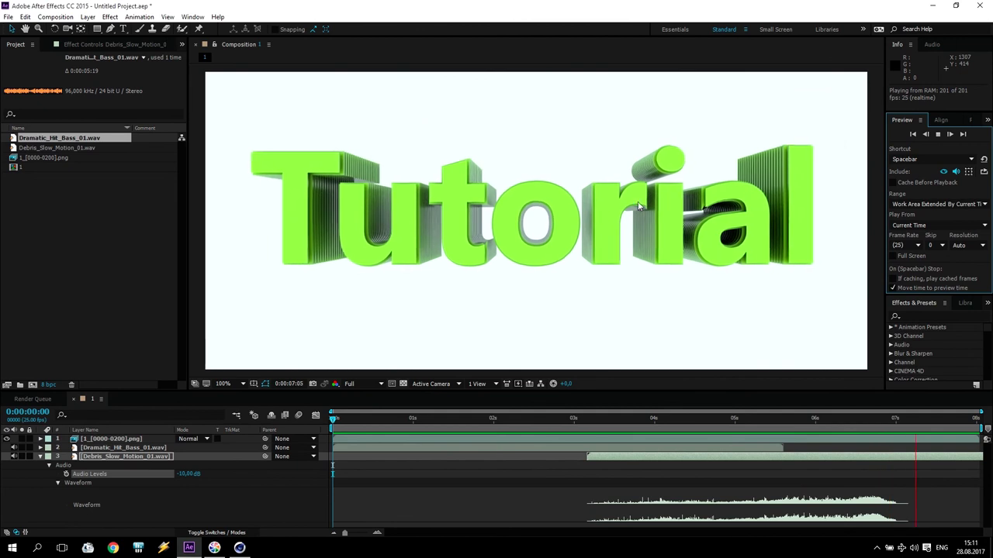
key(space)
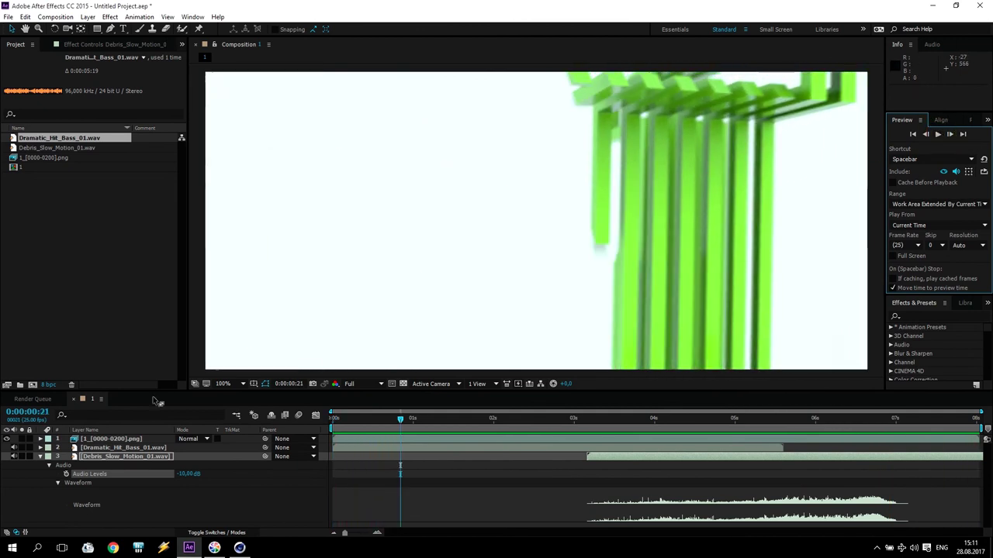
Add a new adjustment layer above the Tutorial image sequence layer.
click(97, 439)
click(88, 17)
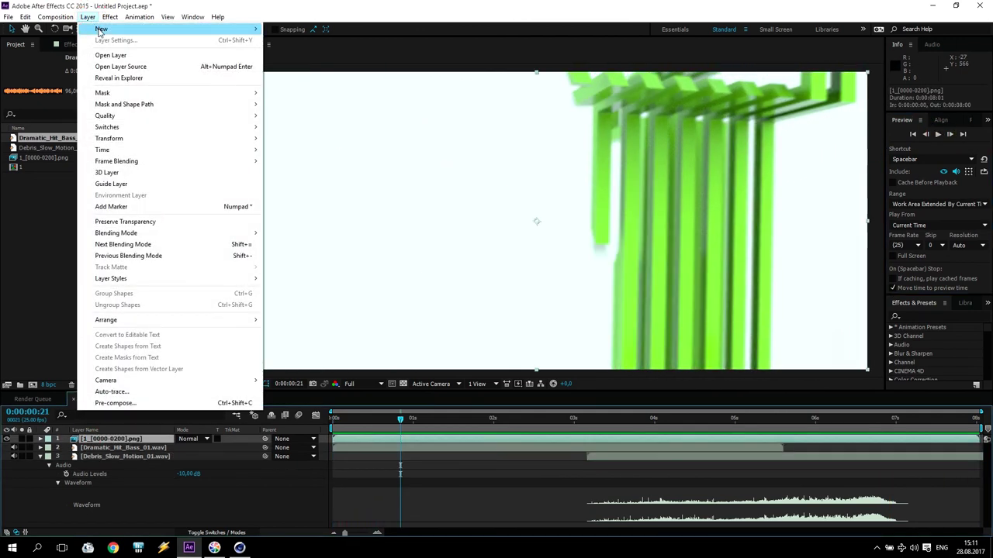
mouse_move(100, 31)
click(288, 97)
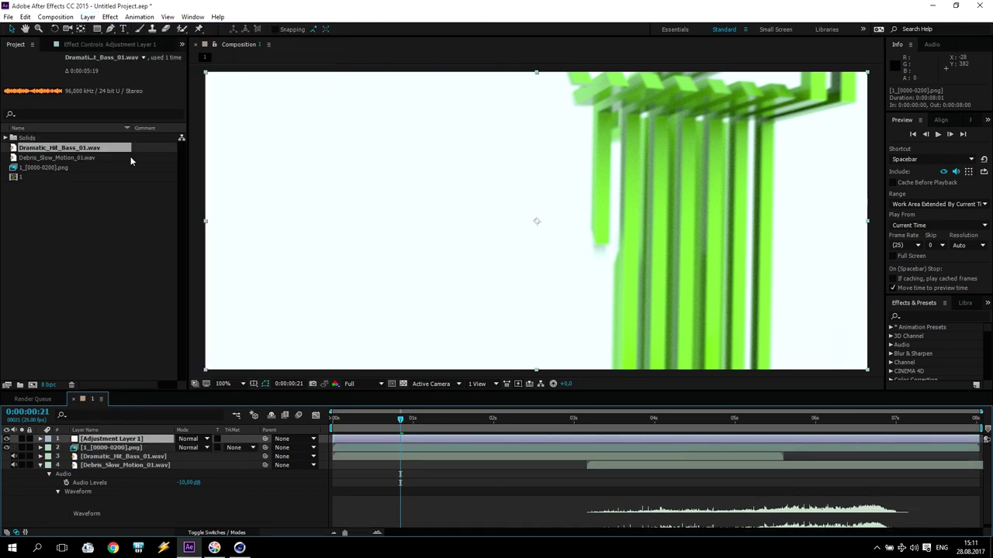
Apply Magic Bullet Looks to the adjustment layer using the Classic Zombies look.
click(110, 17)
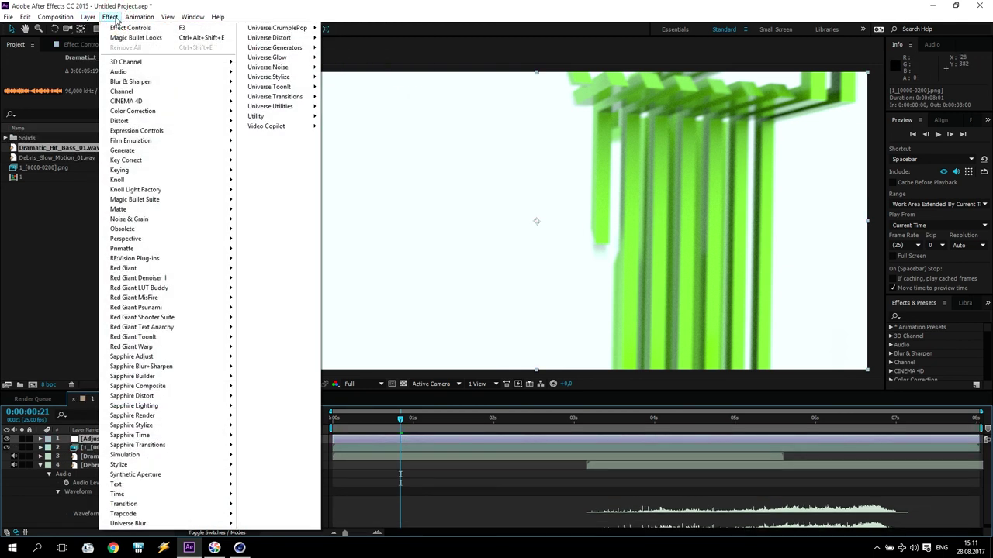
mouse_move(149, 204)
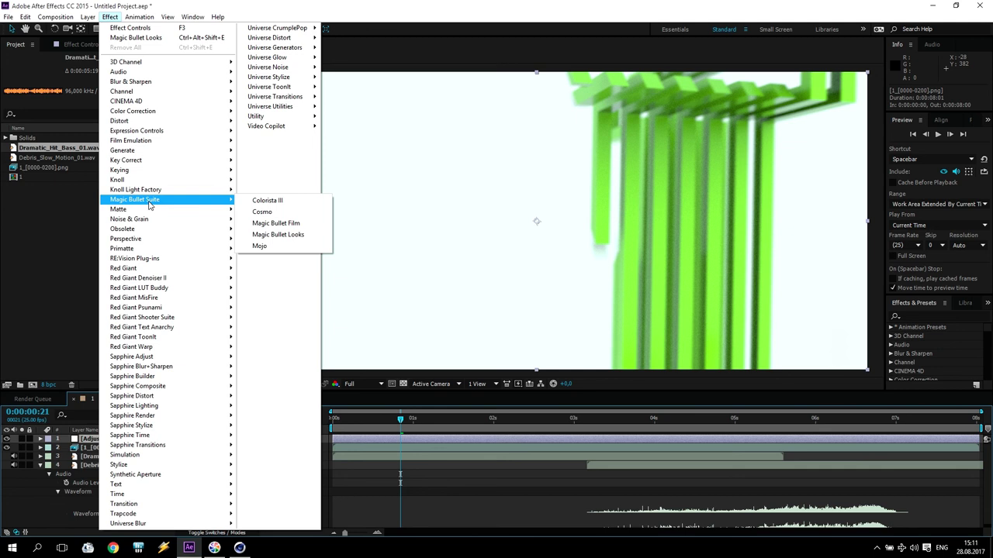
click(270, 234)
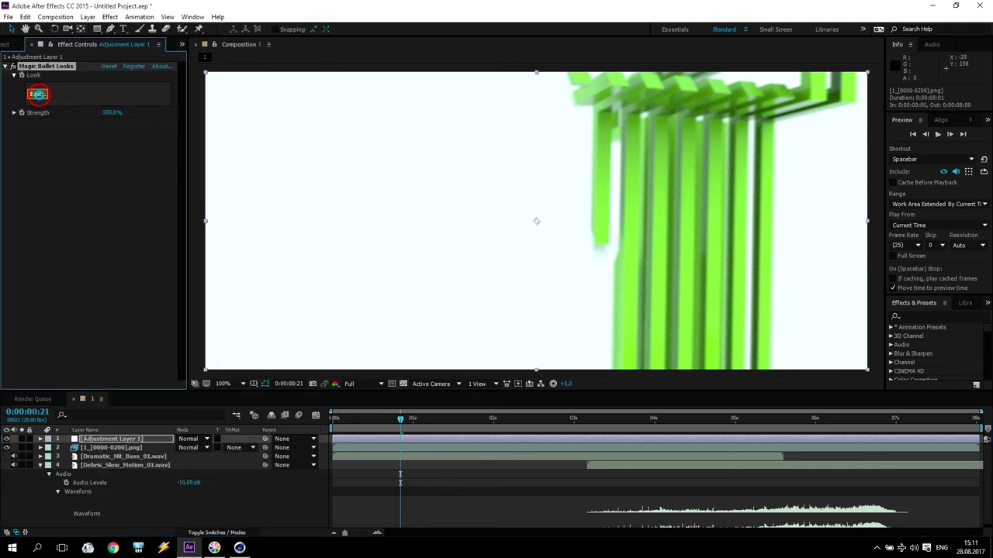
click(38, 94)
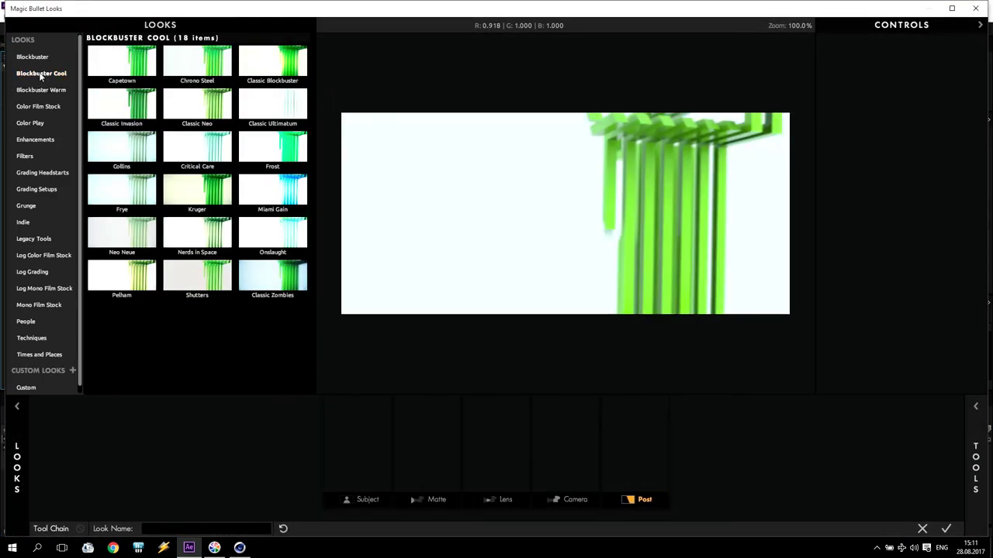
click(283, 268)
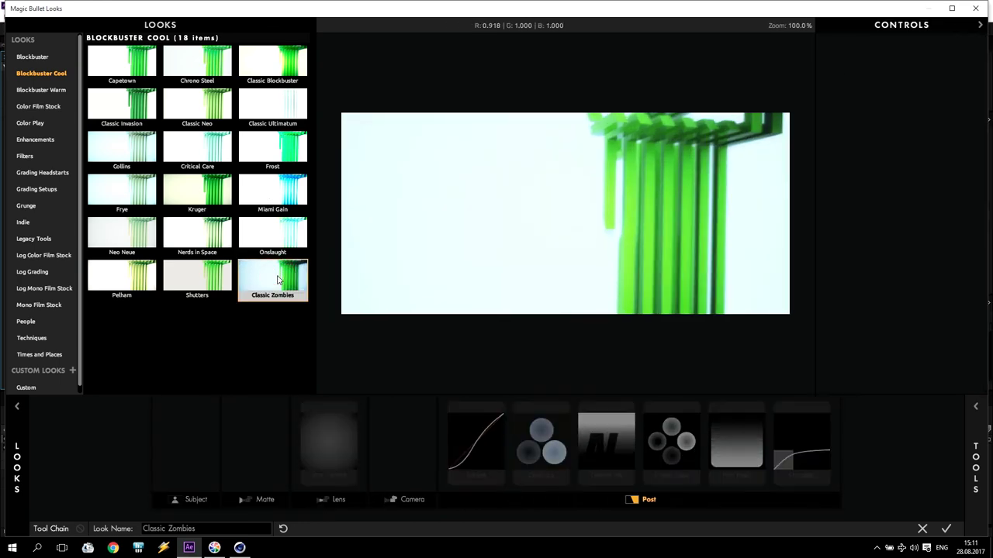
click(946, 529)
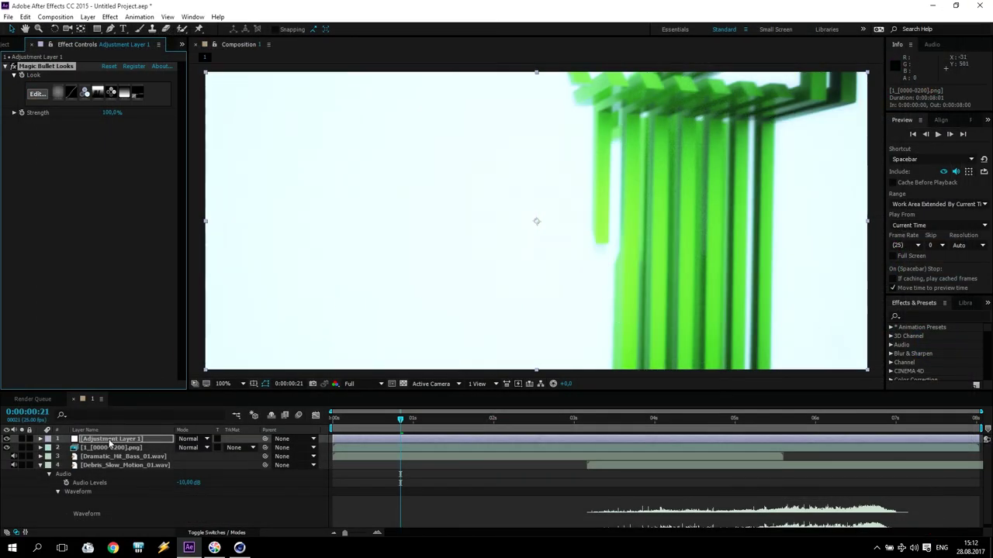
Create a full-frame black solid layer, Black Solid 1.
click(151, 66)
click(88, 16)
mouse_move(101, 29)
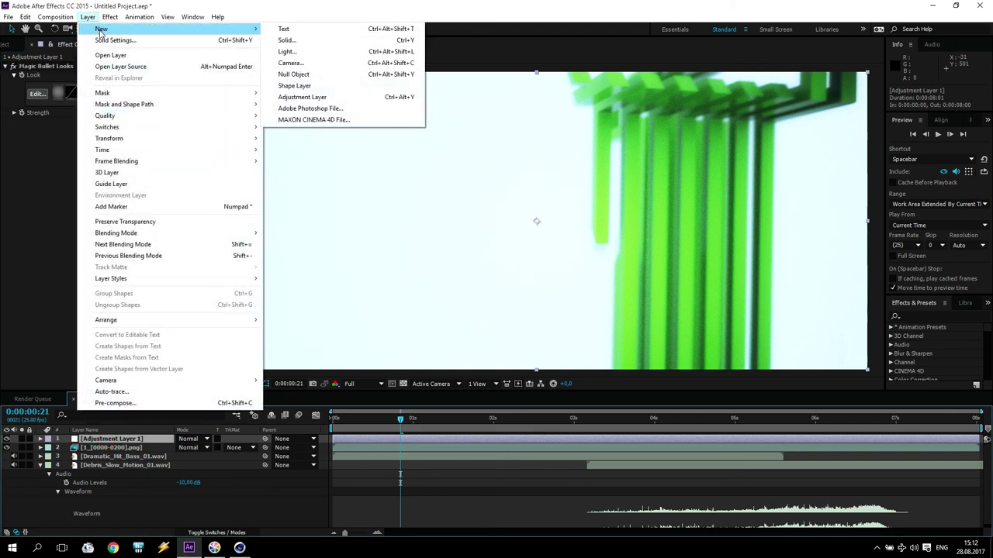
click(314, 41)
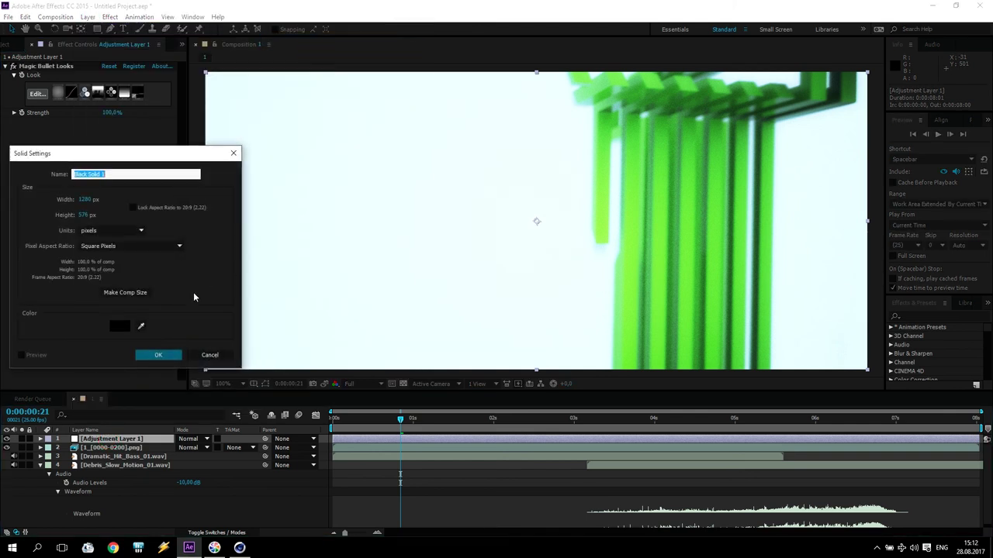
click(156, 355)
Add an inverted full-size ellipse mask with feather 400 and expansion 200 to the solid.
drag(97, 29, 135, 54)
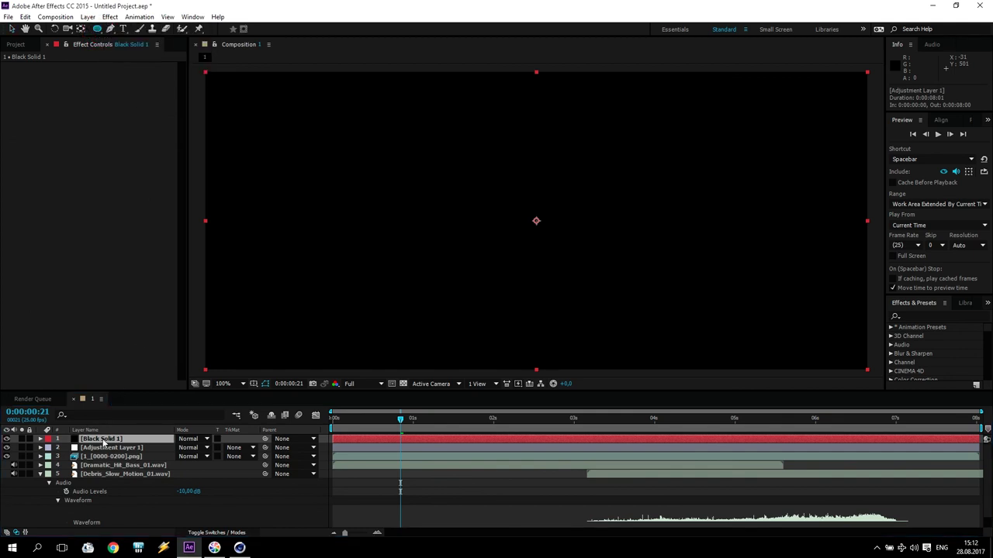
double_click(97, 28)
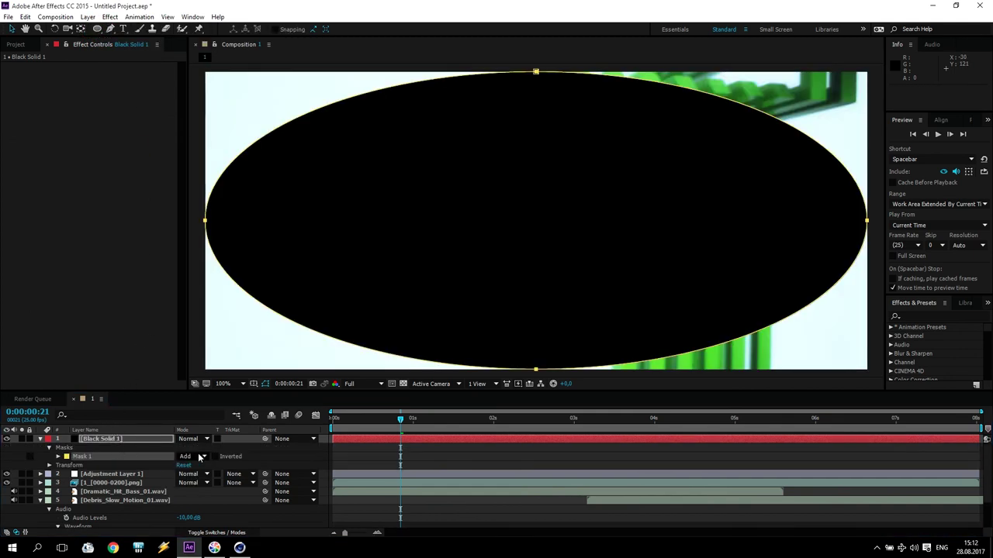
click(215, 457)
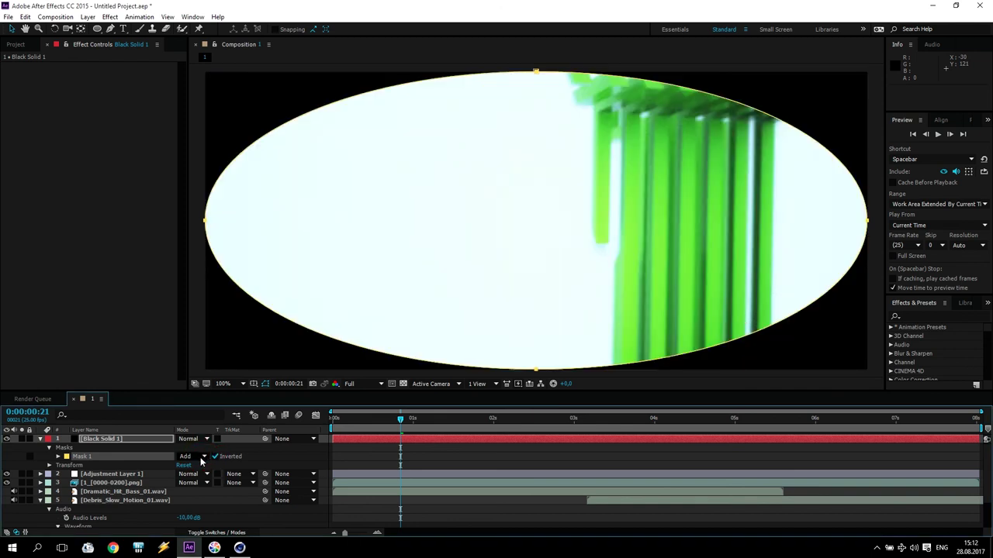
click(56, 457)
text(400)
key(Tab)
key(Tab)
text(200)
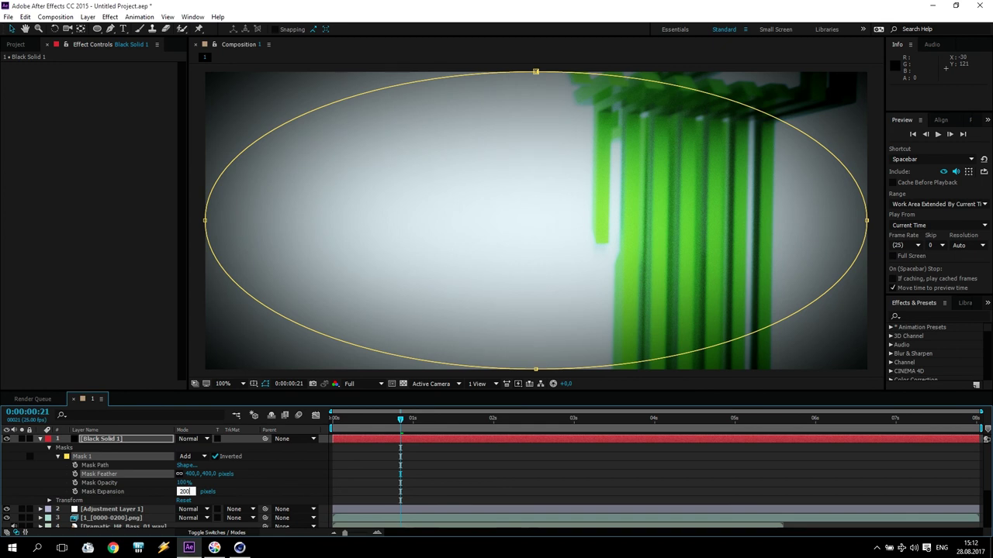
key(Return)
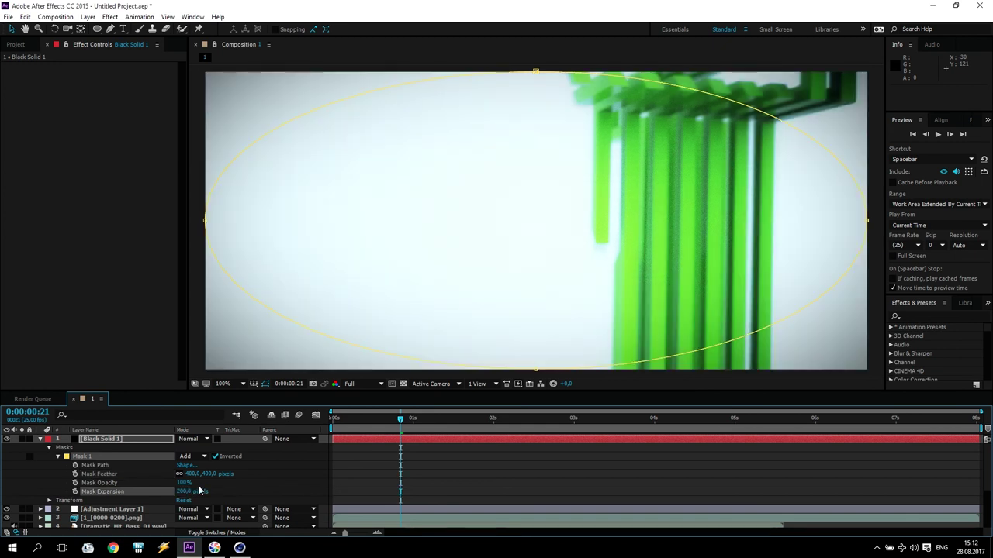
Remove Lens Vignette from the adjustment layer's Magic Bullet look.
click(101, 510)
click(77, 68)
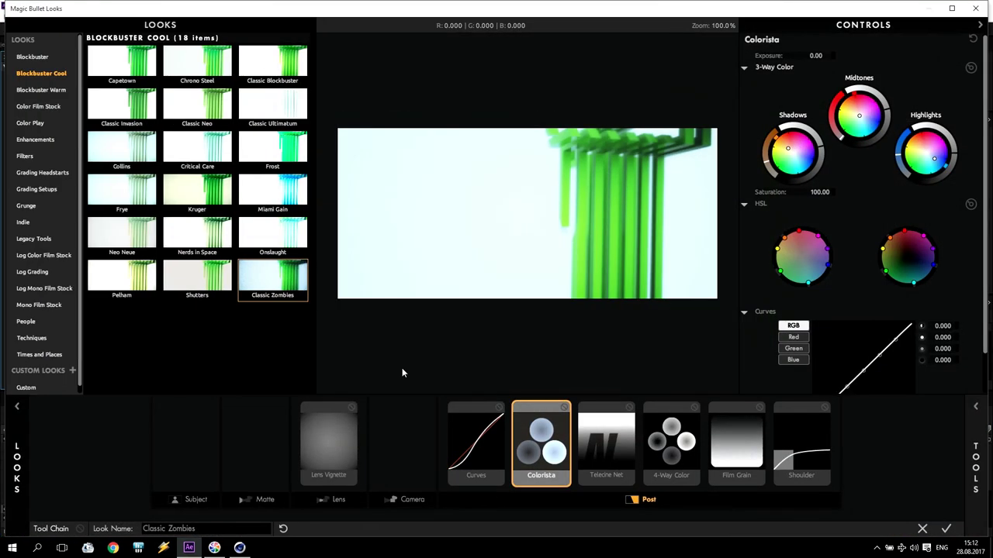
click(352, 408)
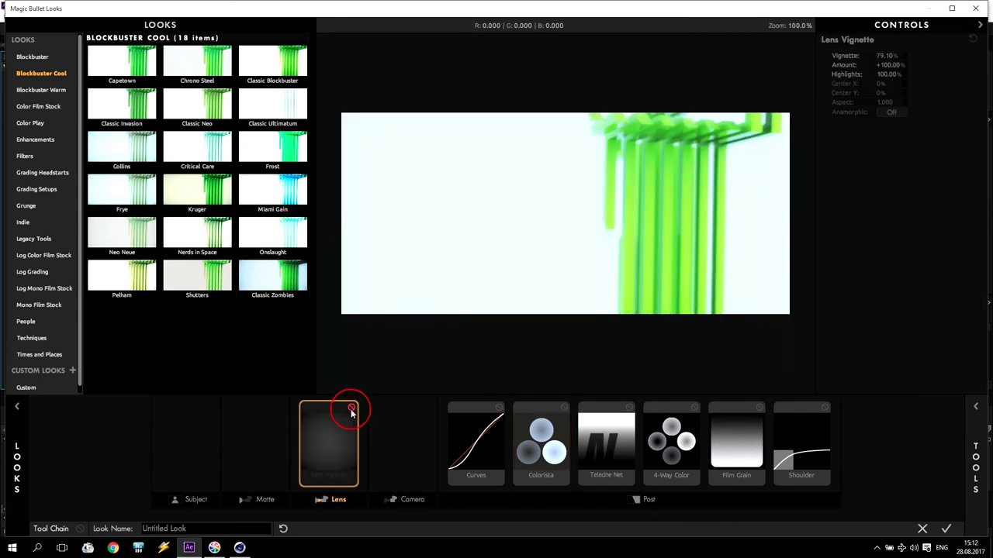
key(Delete)
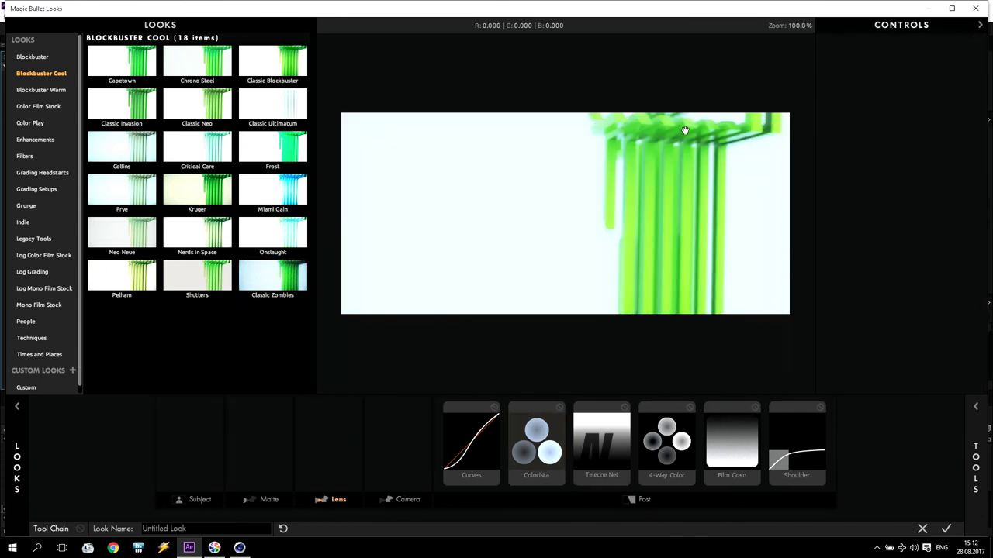
click(974, 9)
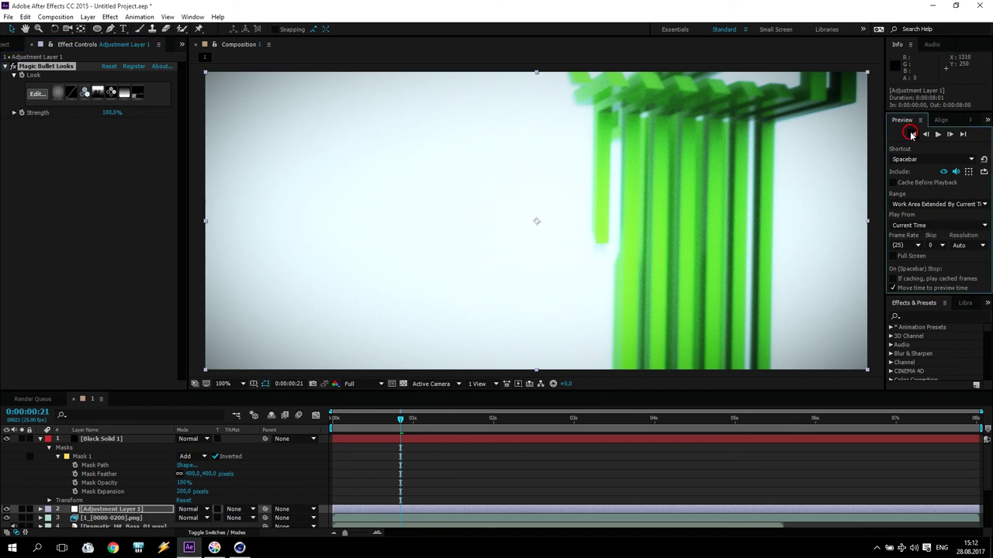
Preview composition 1 to about 7 s, ending on the vignetted green Tutorial word.
click(937, 134)
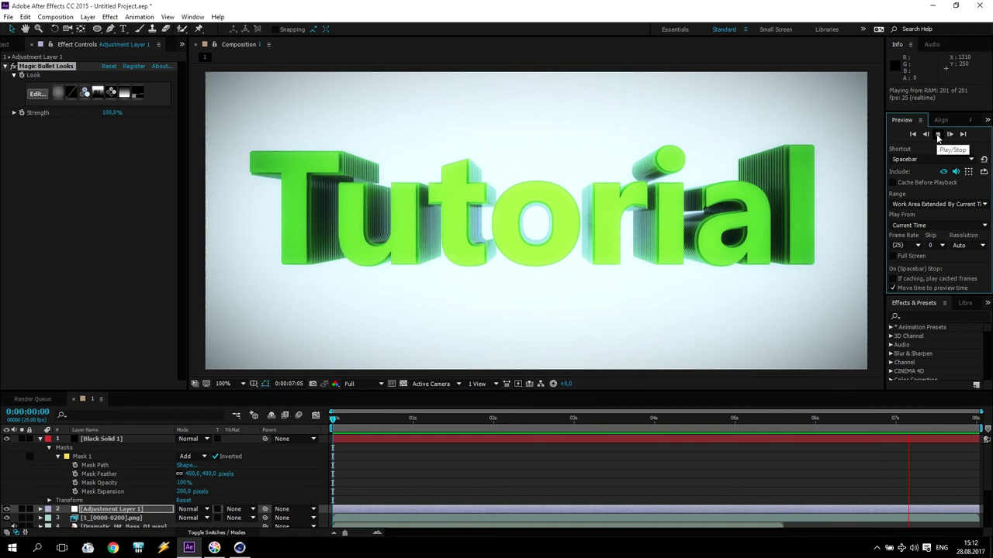
click(937, 134)
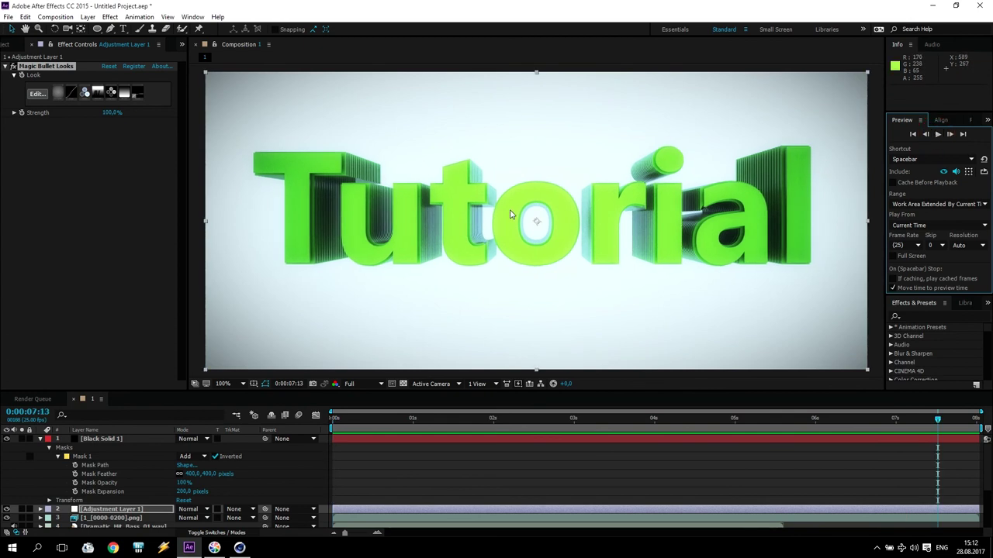